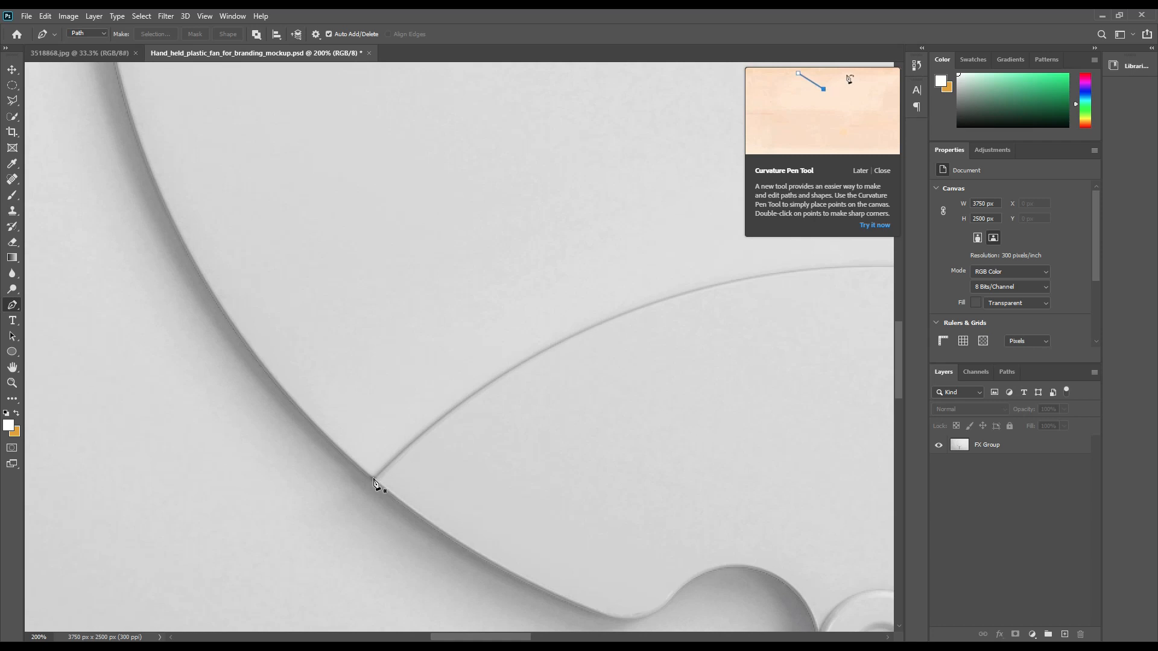
# Start a straight-segment Pen path at the fan blade's lower-left corner, placing anchors along its upper-left and upper-right edges.
pyautogui.click(372, 480)
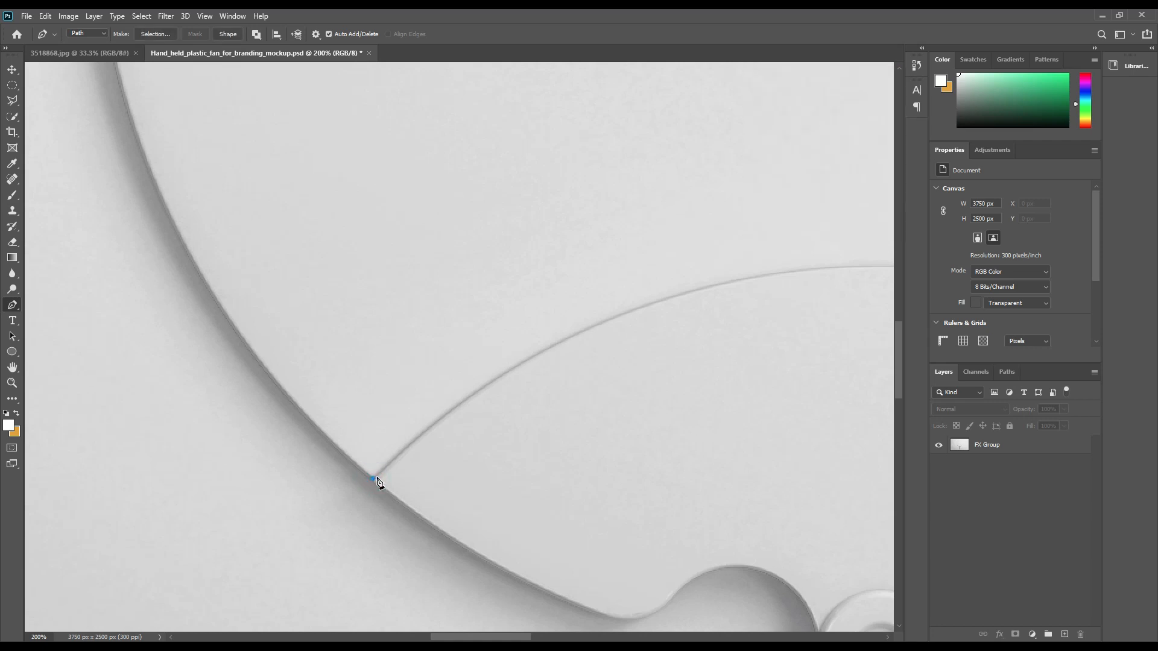
pyautogui.moveTo(307, 245); pyautogui.dragTo(493, 548)
pyautogui.moveTo(512, 323); pyautogui.dragTo(545, 548)
pyautogui.moveTo(618, 352); pyautogui.dragTo(498, 550)
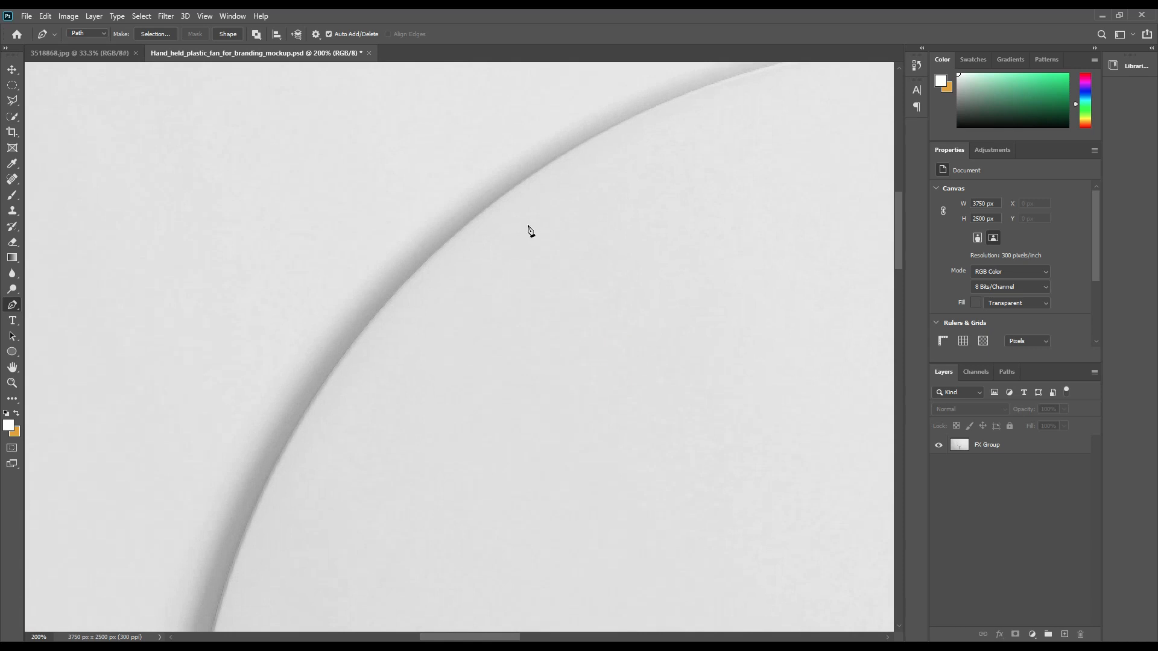
pyautogui.click(510, 187)
pyautogui.moveTo(688, 179); pyautogui.dragTo(251, 390)
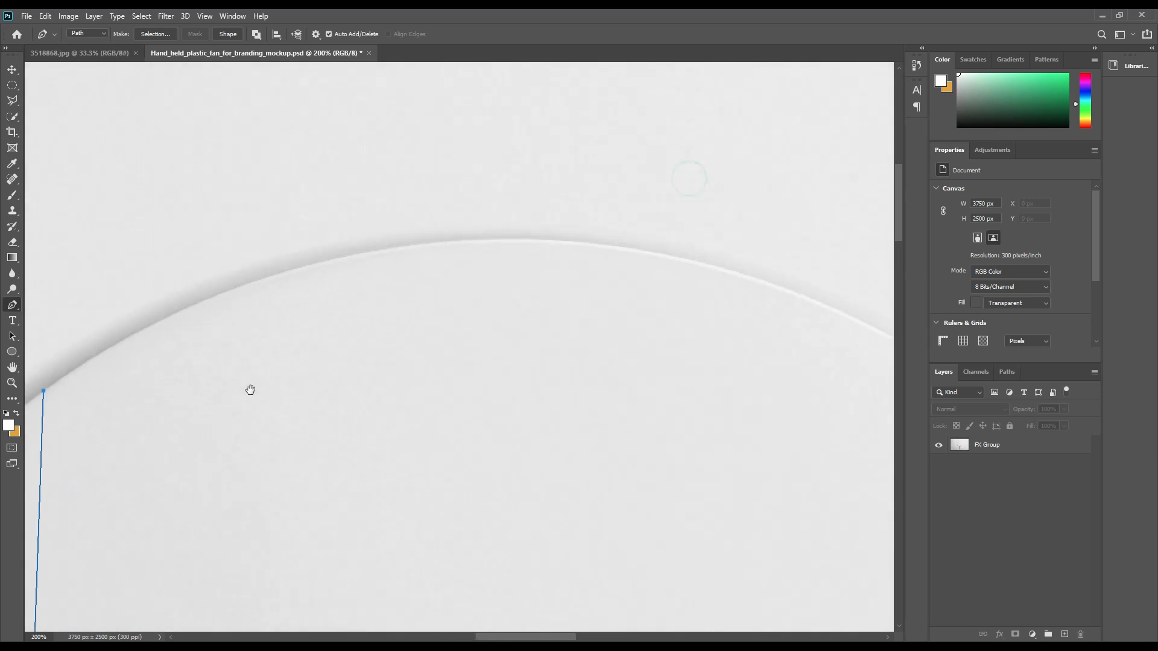
pyautogui.moveTo(383, 322); pyautogui.dragTo(354, 266)
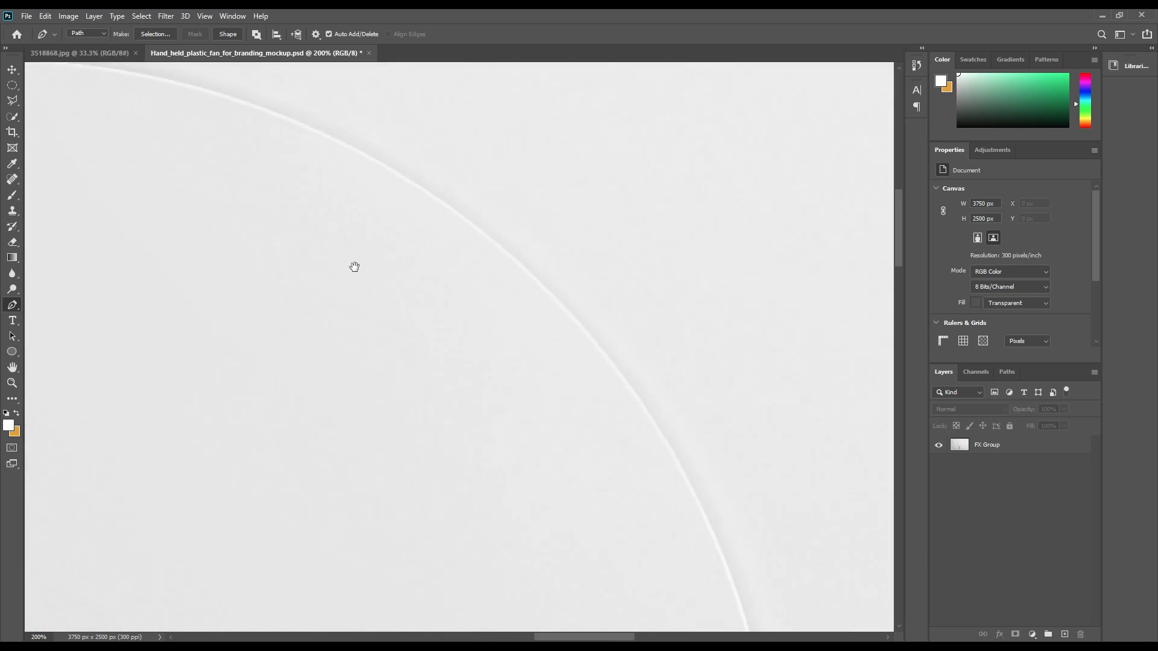
pyautogui.click(712, 530)
# Place an anchor at the blade's lower-right corner and close the path at the lower-left starting point.
pyautogui.moveTo(613, 589); pyautogui.dragTo(576, 245)
pyautogui.moveTo(625, 434); pyautogui.dragTo(801, 290)
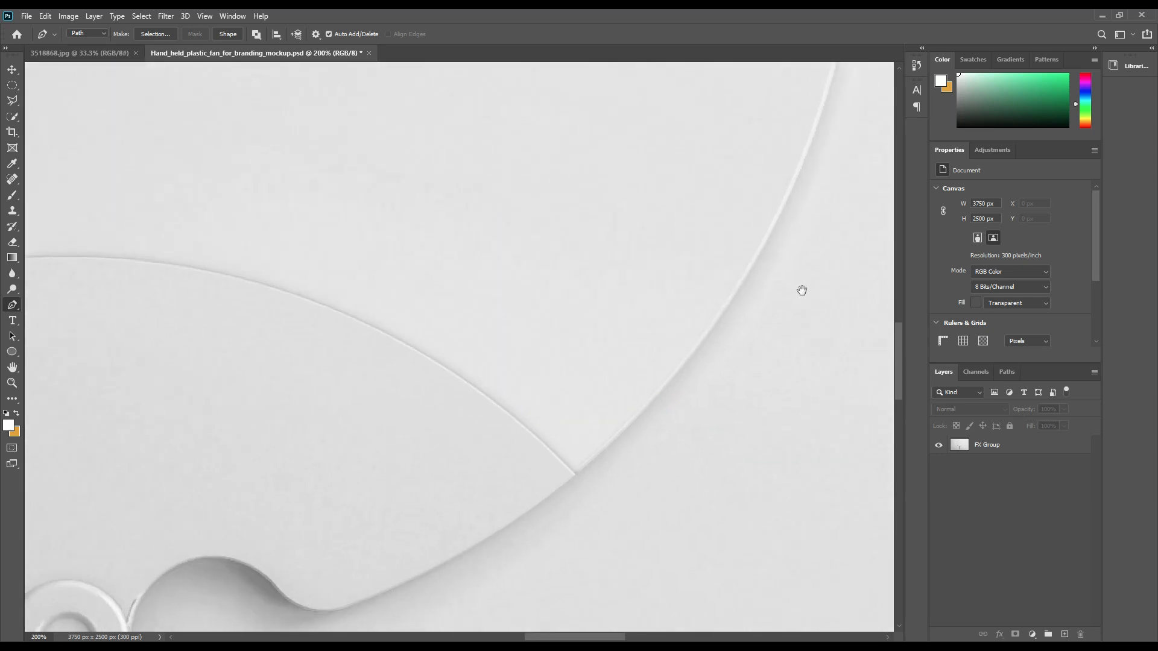
pyautogui.click(577, 475)
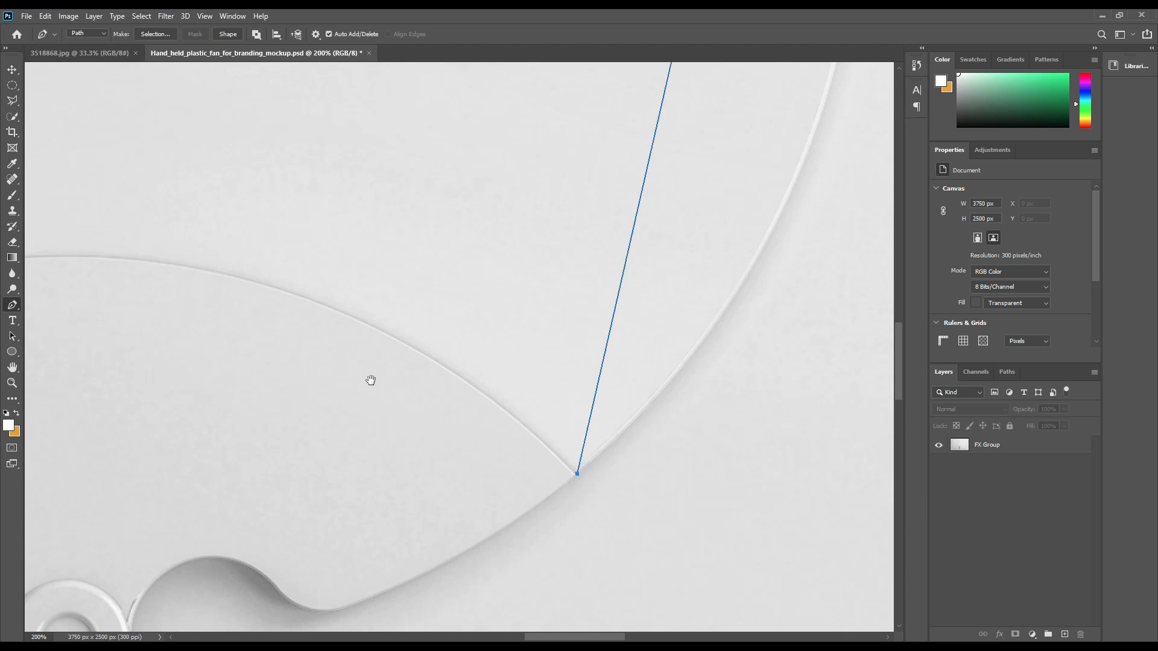
pyautogui.moveTo(318, 393); pyautogui.dragTo(714, 393)
pyautogui.moveTo(417, 433); pyautogui.dragTo(566, 418)
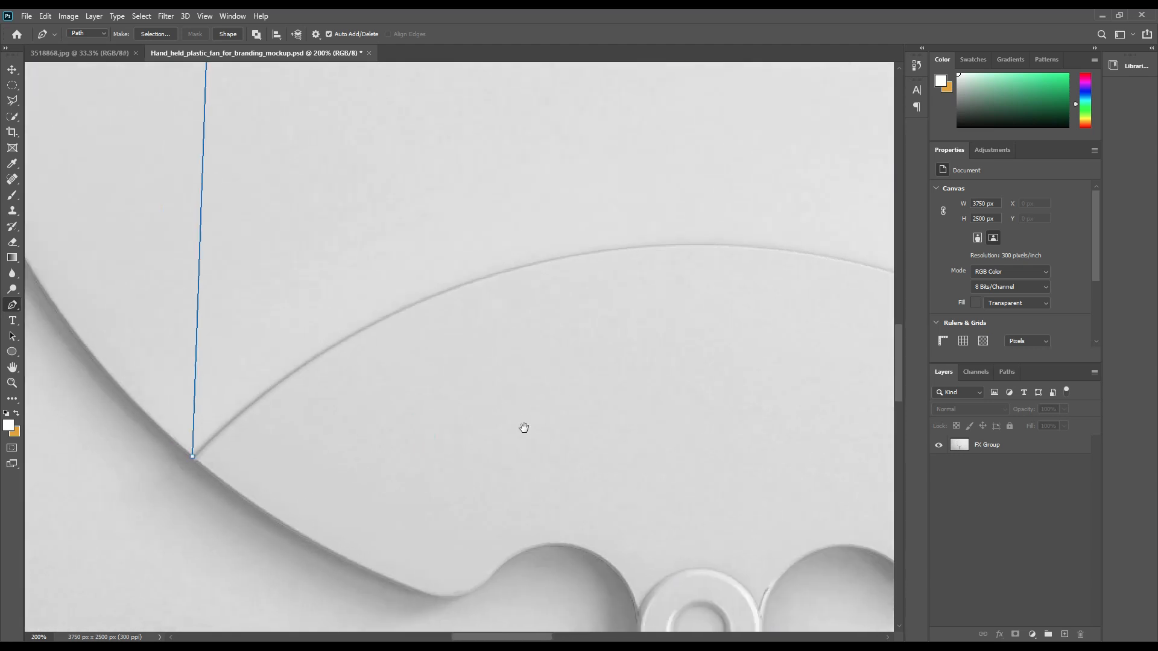
pyautogui.click(193, 457)
# With the Add Anchor Point Tool, add a point midway on the bottom segment and pull it up to the inner arc's crest.
pyautogui.moveTo(731, 376); pyautogui.dragTo(501, 331)
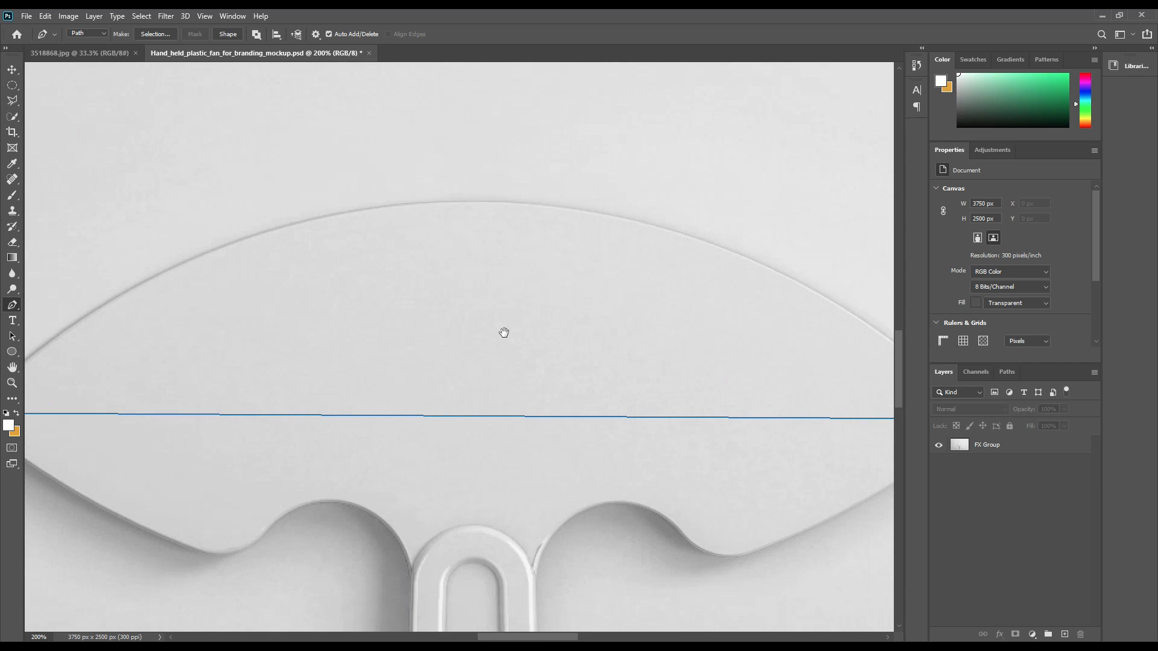
pyautogui.rightClick(13, 305)
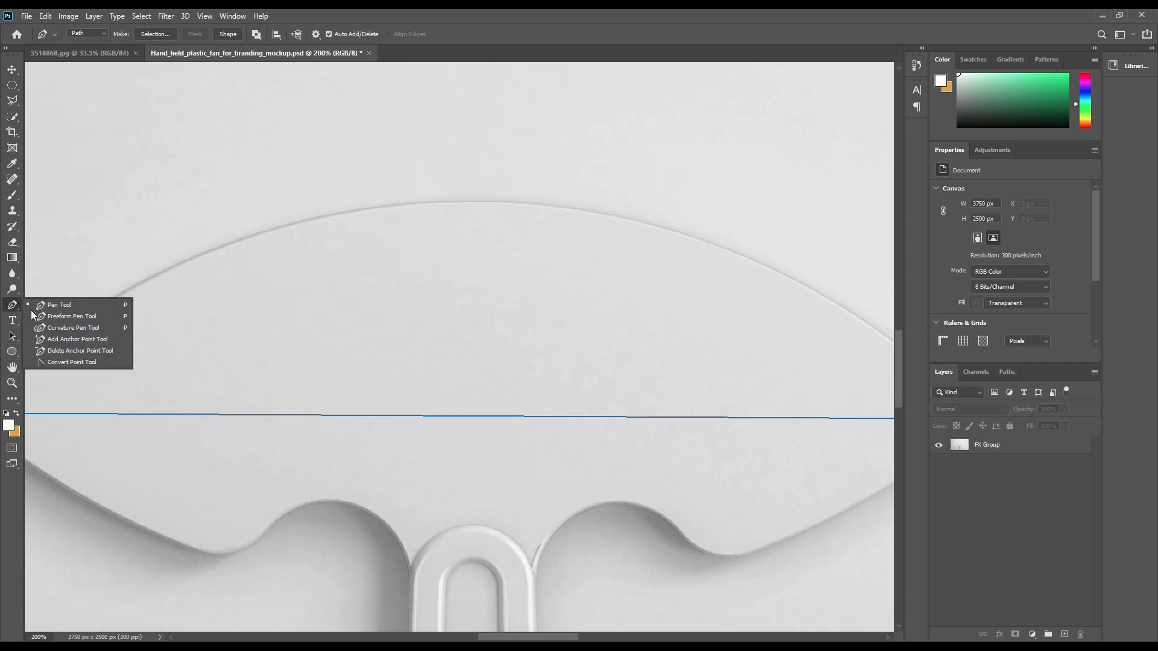
pyautogui.click(71, 342)
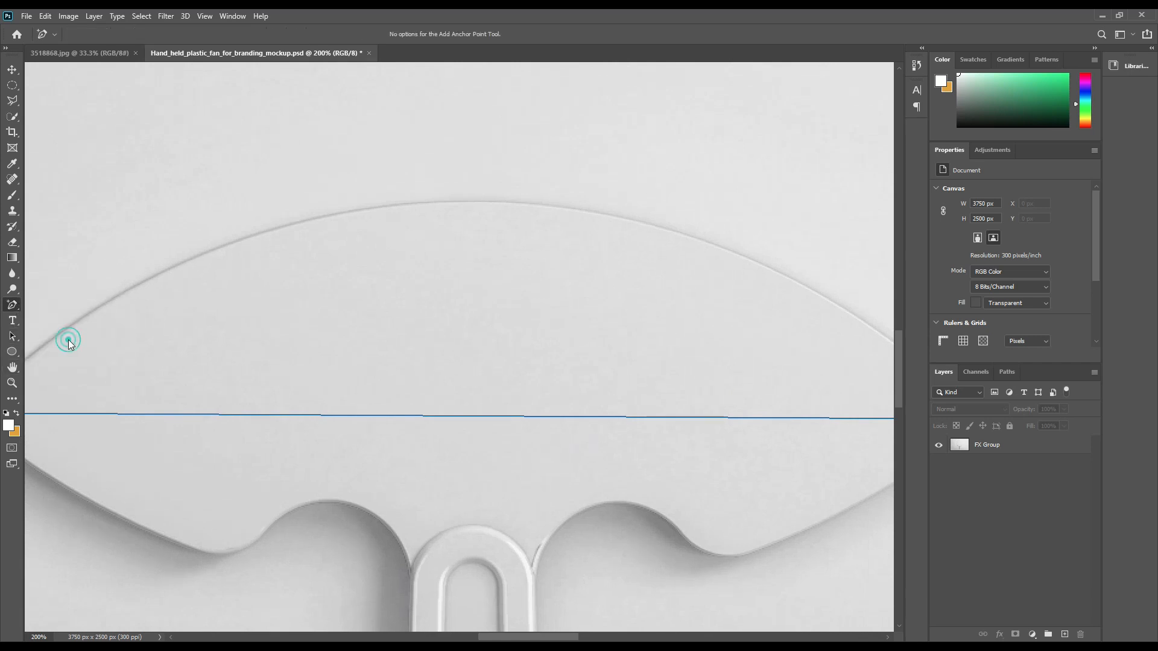
pyautogui.moveTo(481, 417); pyautogui.dragTo(480, 203)
# Add an anchor on the inner arc's left half, lengthen its handle to fit the arc, and nudge the lower-left corner anchor down.
pyautogui.moveTo(263, 400); pyautogui.dragTo(533, 431)
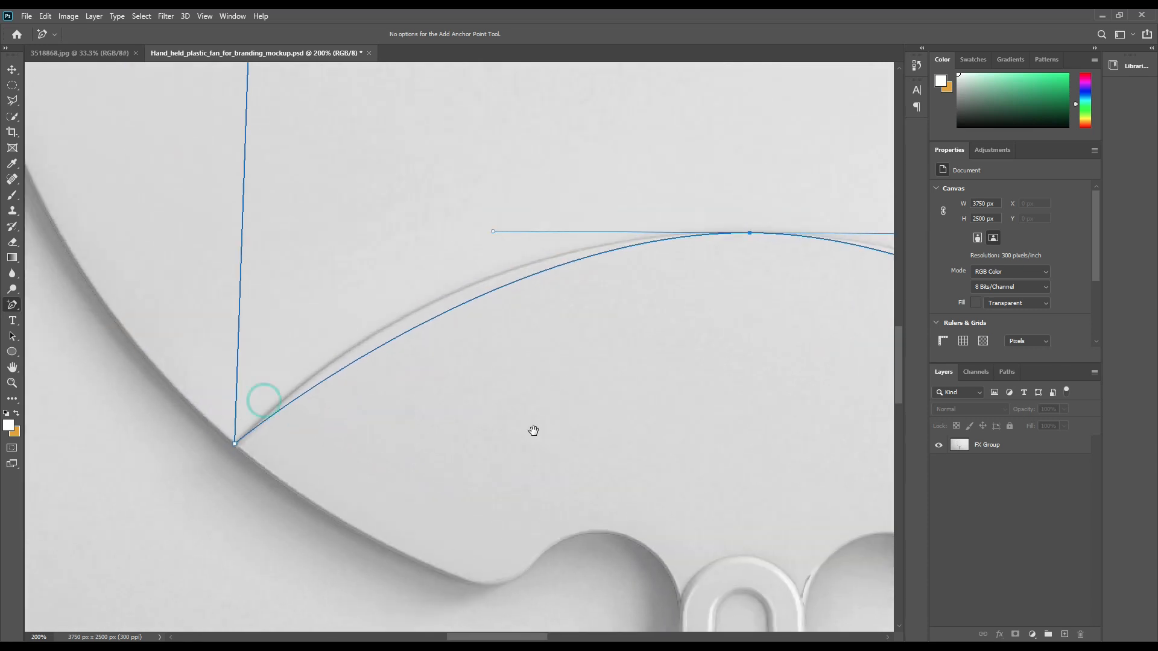
pyautogui.moveTo(444, 314); pyautogui.dragTo(428, 307)
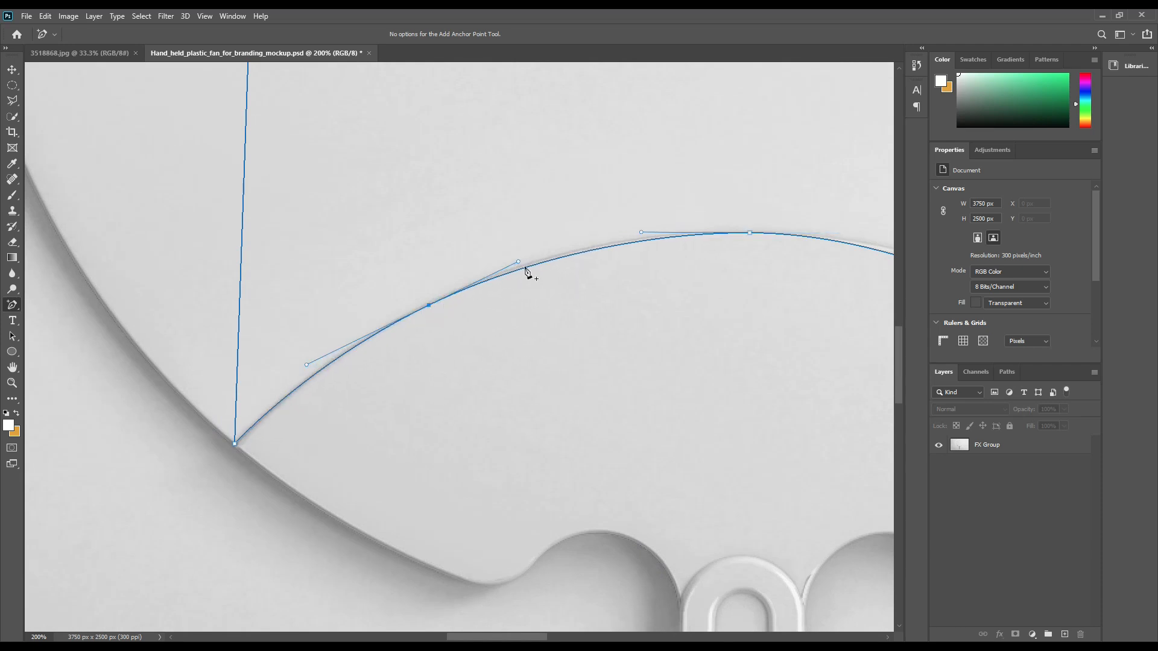
pyautogui.moveTo(518, 263); pyautogui.dragTo(531, 256)
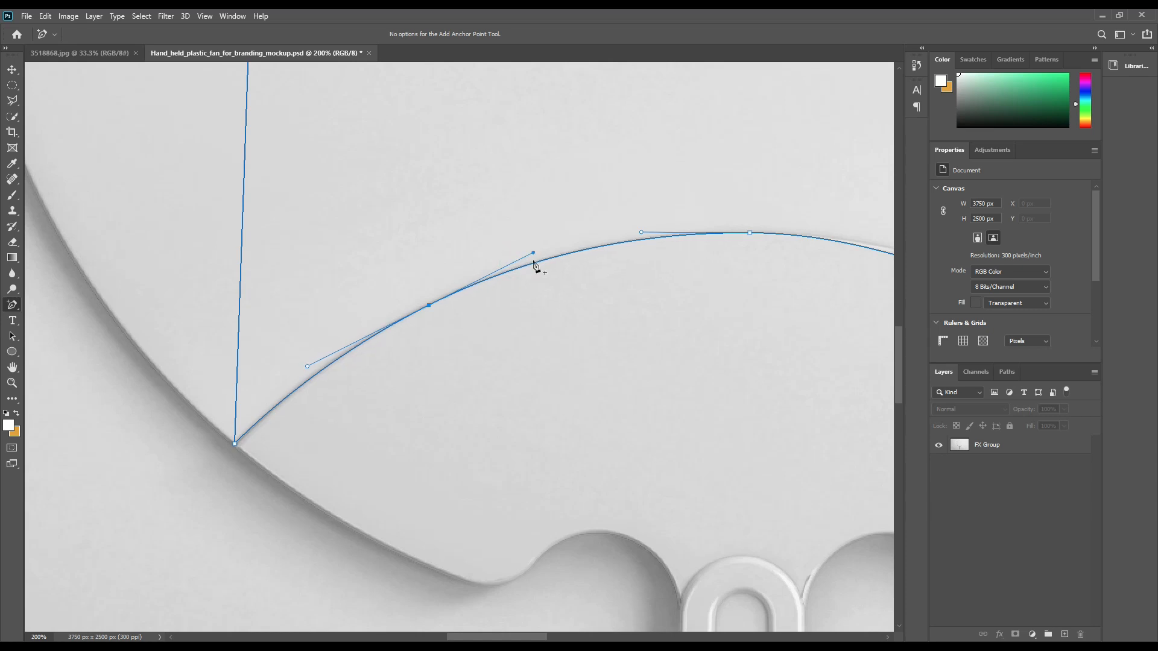
pyautogui.moveTo(220, 442); pyautogui.dragTo(255, 463)
pyautogui.press('Down')
# Add two anchors to the left side segment and pull them onto the blade's left and lower-left edges.
pyautogui.moveTo(380, 155); pyautogui.dragTo(693, 506)
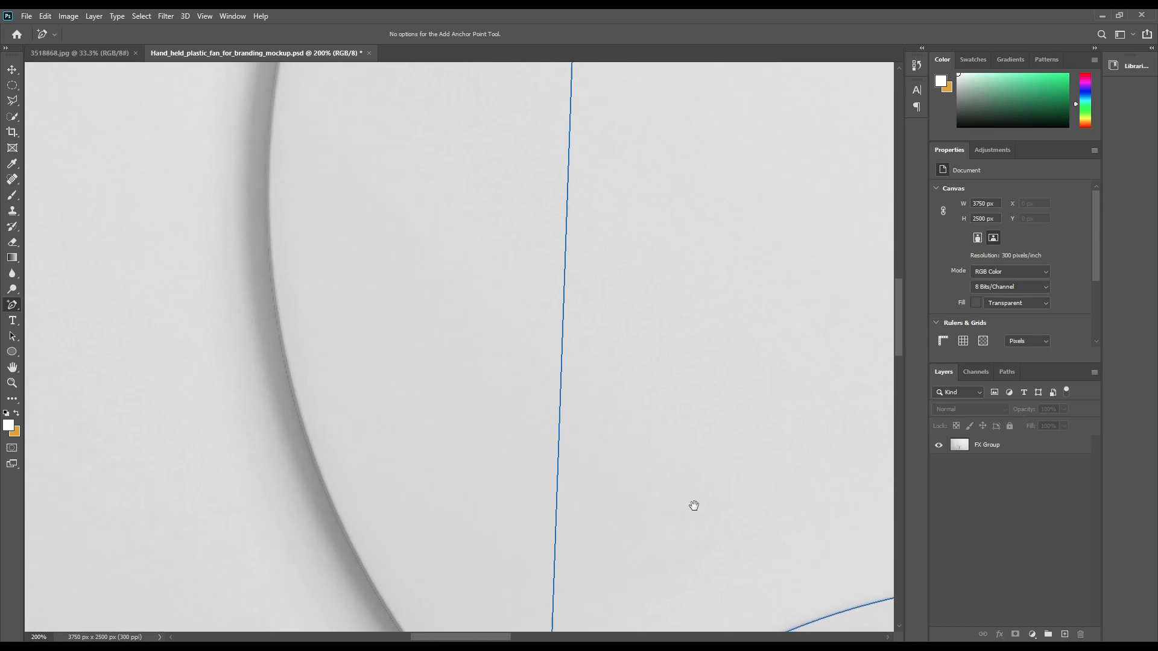
pyautogui.moveTo(570, 150); pyautogui.dragTo(271, 168)
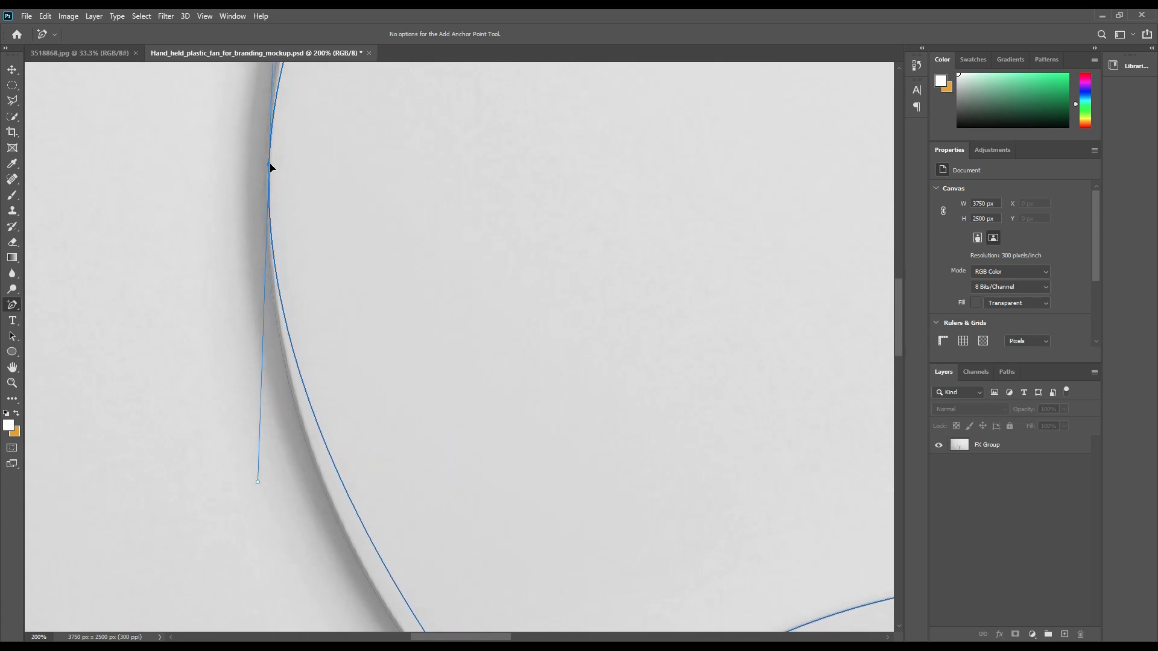
pyautogui.moveTo(483, 445); pyautogui.dragTo(524, 228)
pyautogui.moveTo(439, 357); pyautogui.dragTo(418, 363)
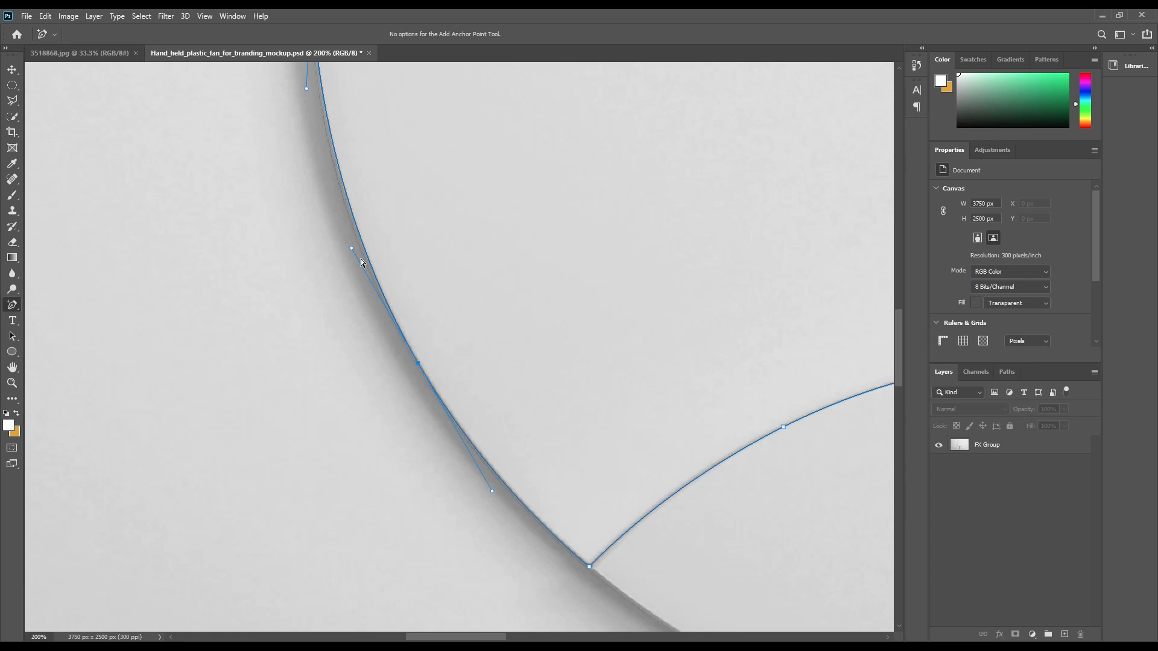
# Adjust the handles of the lower-left edge anchor and nudge the path points until the curve follows the blade's edge.
pyautogui.moveTo(352, 249); pyautogui.dragTo(339, 241)
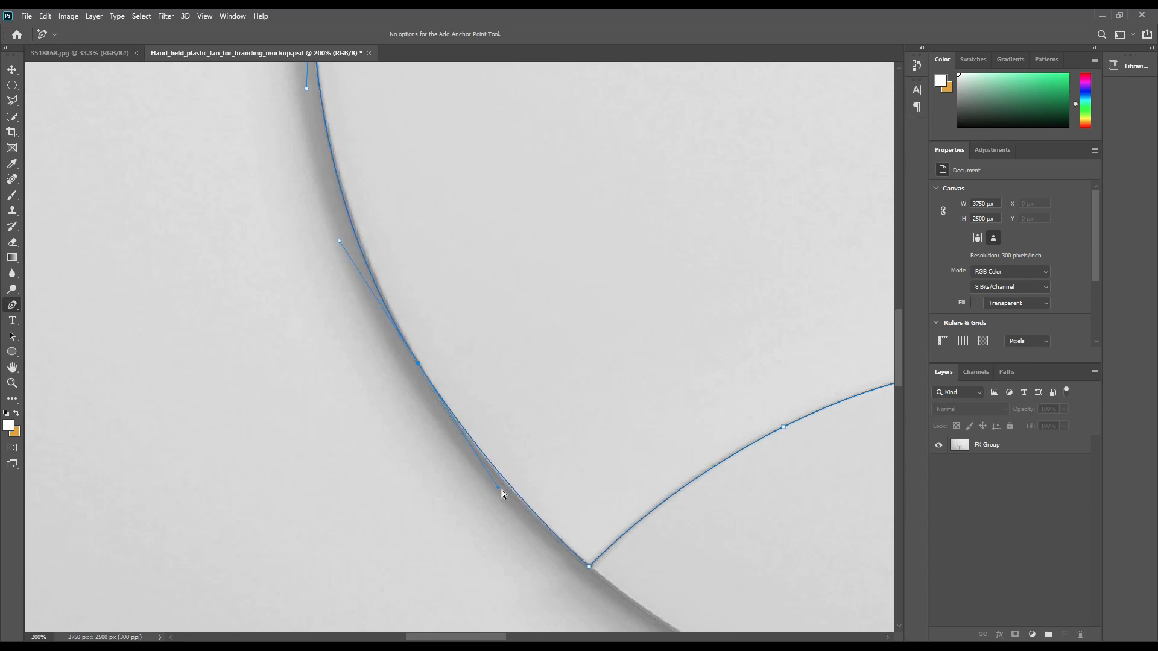
pyautogui.moveTo(497, 487); pyautogui.dragTo(518, 529)
pyautogui.press('Down')
pyautogui.press('Down')
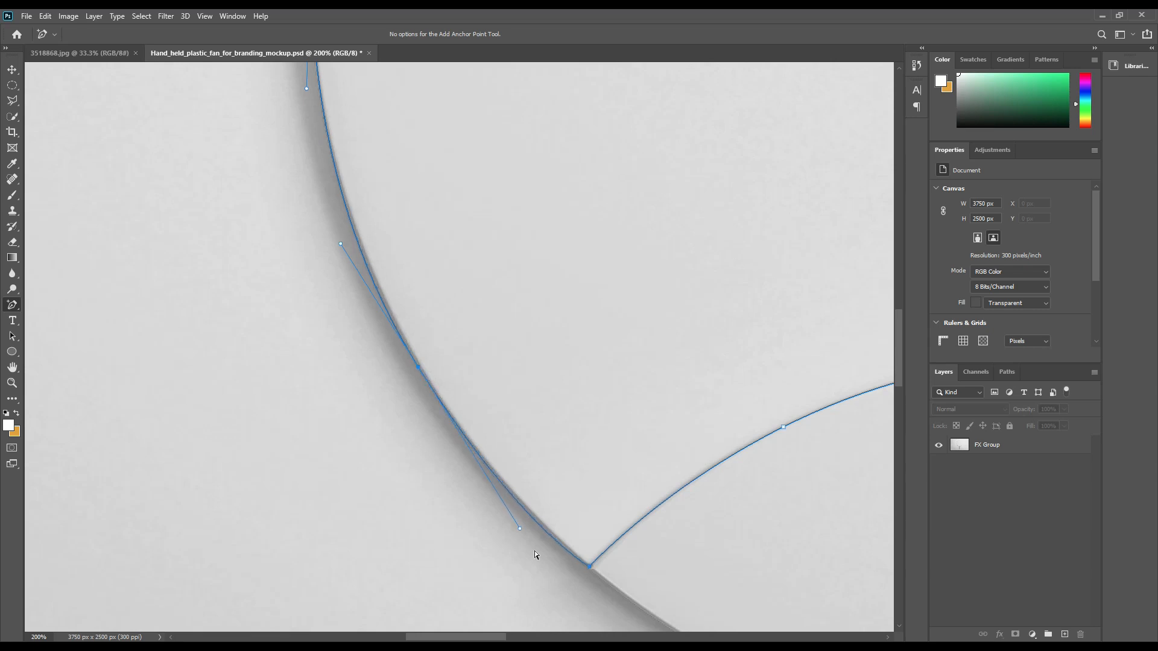
pyautogui.moveTo(517, 528); pyautogui.dragTo(509, 511)
pyautogui.press('Right')
pyautogui.press('Right')
pyautogui.moveTo(342, 246); pyautogui.dragTo(341, 241)
pyautogui.press('Left')
pyautogui.press('Up')
pyautogui.press('Up')
pyautogui.press('Up')
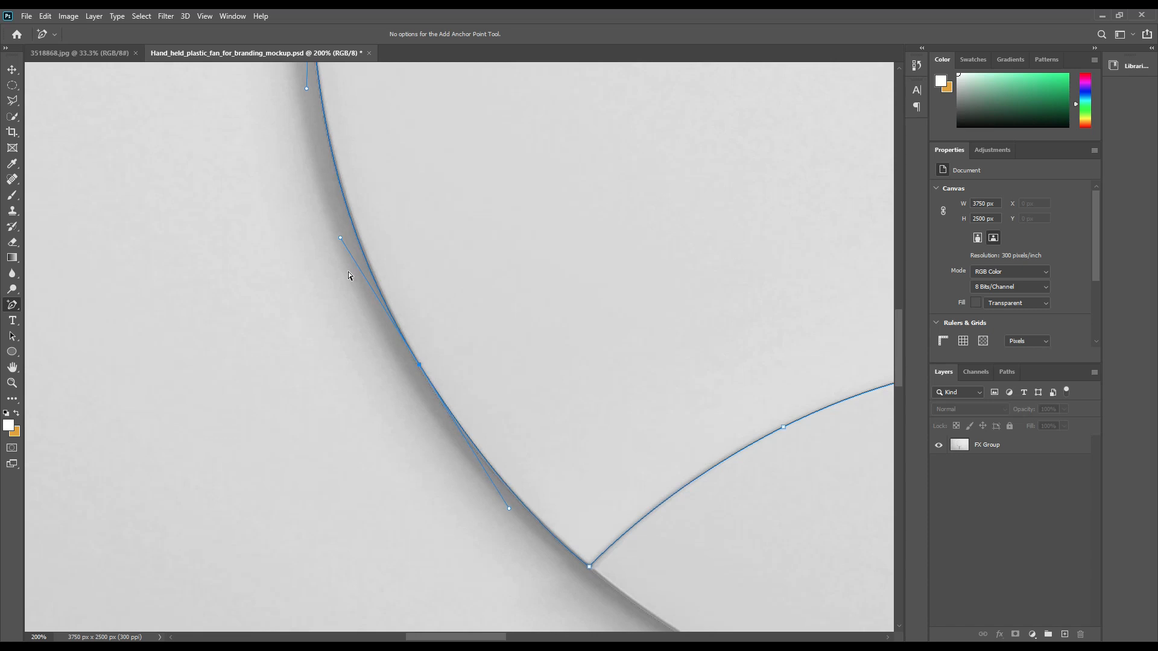
pyautogui.press('Left')
# Nudge the leftmost anchor onto the blade's edge and add an anchor that bends the path along the upper-left edge.
pyautogui.moveTo(465, 241); pyautogui.dragTo(494, 446)
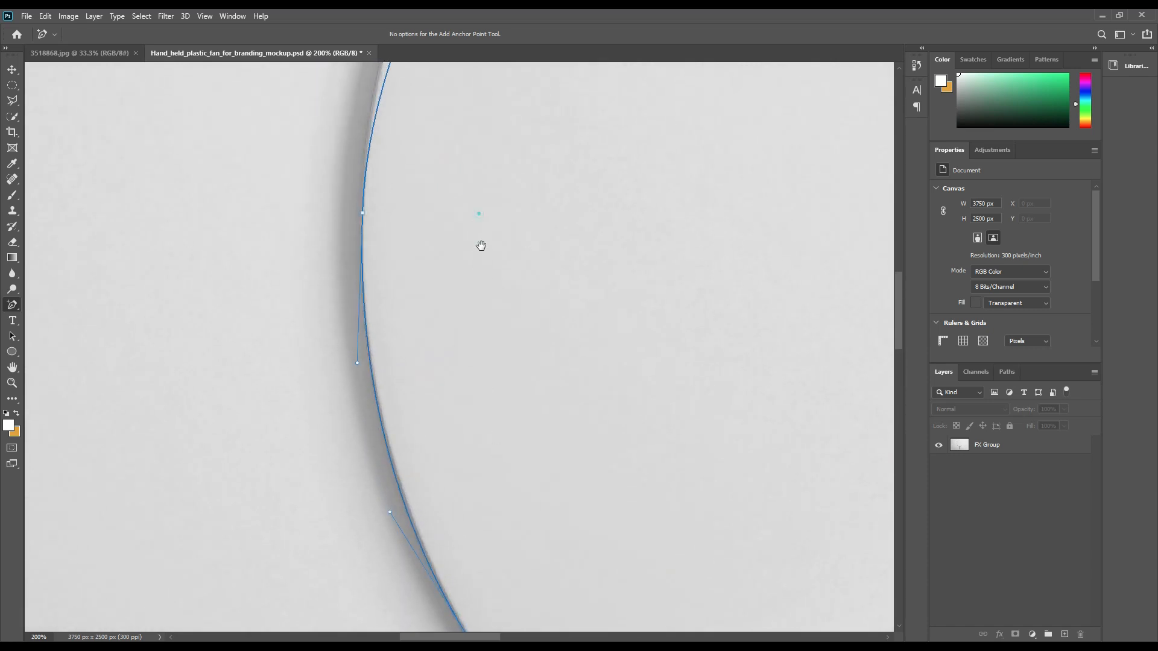
pyautogui.moveTo(480, 246); pyautogui.dragTo(480, 447)
pyautogui.press('Left')
pyautogui.press('Up')
pyautogui.press('Up')
pyautogui.press('Up')
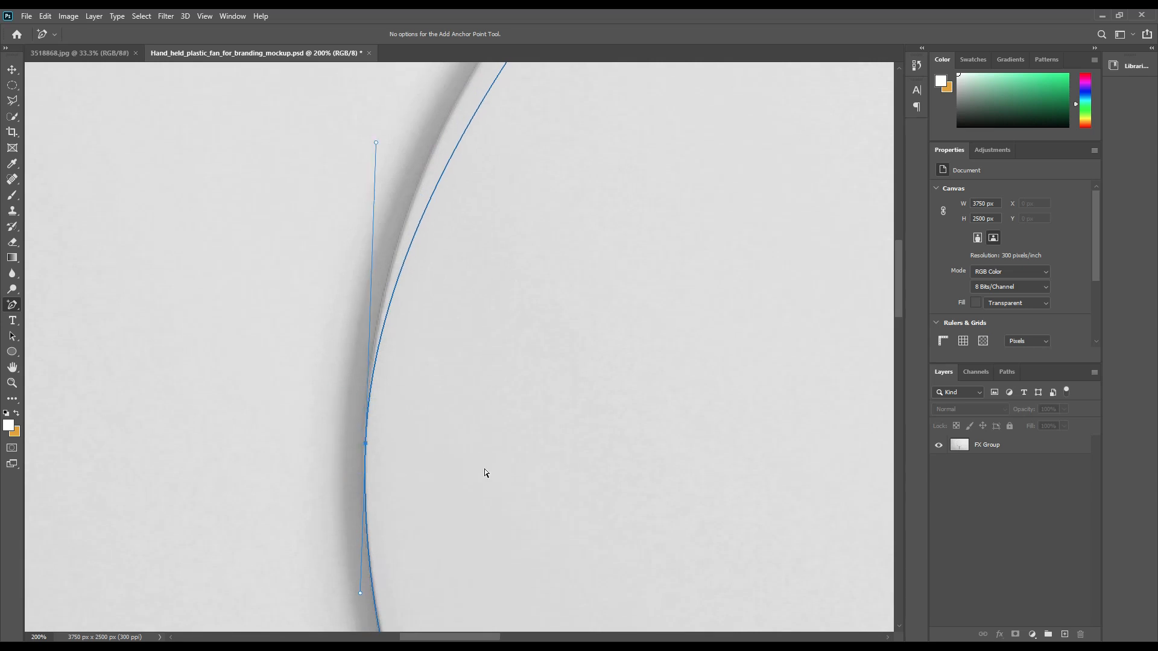
pyautogui.moveTo(596, 181); pyautogui.dragTo(606, 457)
pyautogui.moveTo(516, 341); pyautogui.dragTo(493, 334)
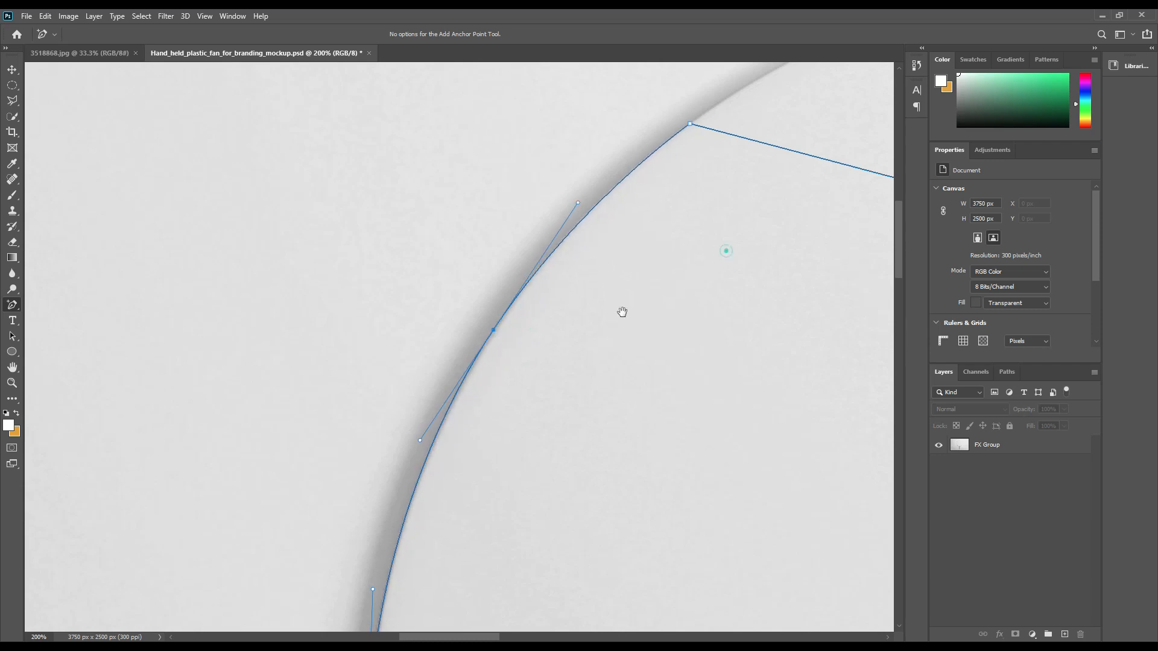
# Add two anchors to the straight segment across the top and pull them onto the blade's top edge.
pyautogui.moveTo(685, 274); pyautogui.dragTo(90, 504)
pyautogui.moveTo(671, 500); pyautogui.dragTo(736, 215)
pyautogui.moveTo(227, 344); pyautogui.dragTo(430, 438)
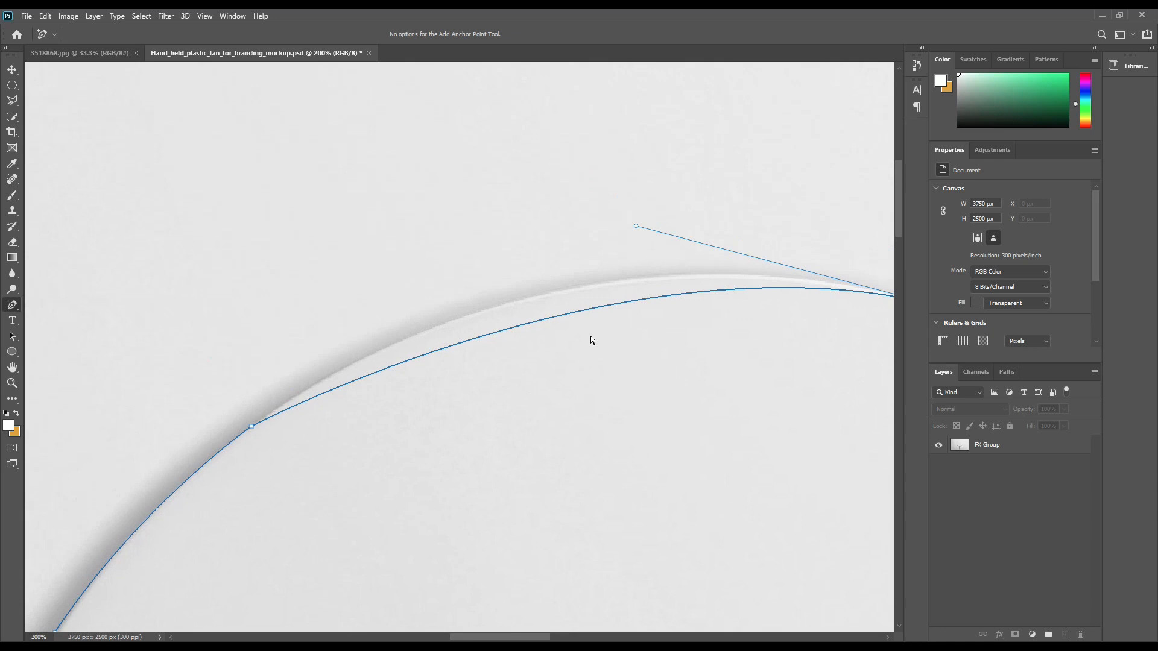
pyautogui.click(561, 316)
pyautogui.moveTo(561, 315); pyautogui.dragTo(543, 294)
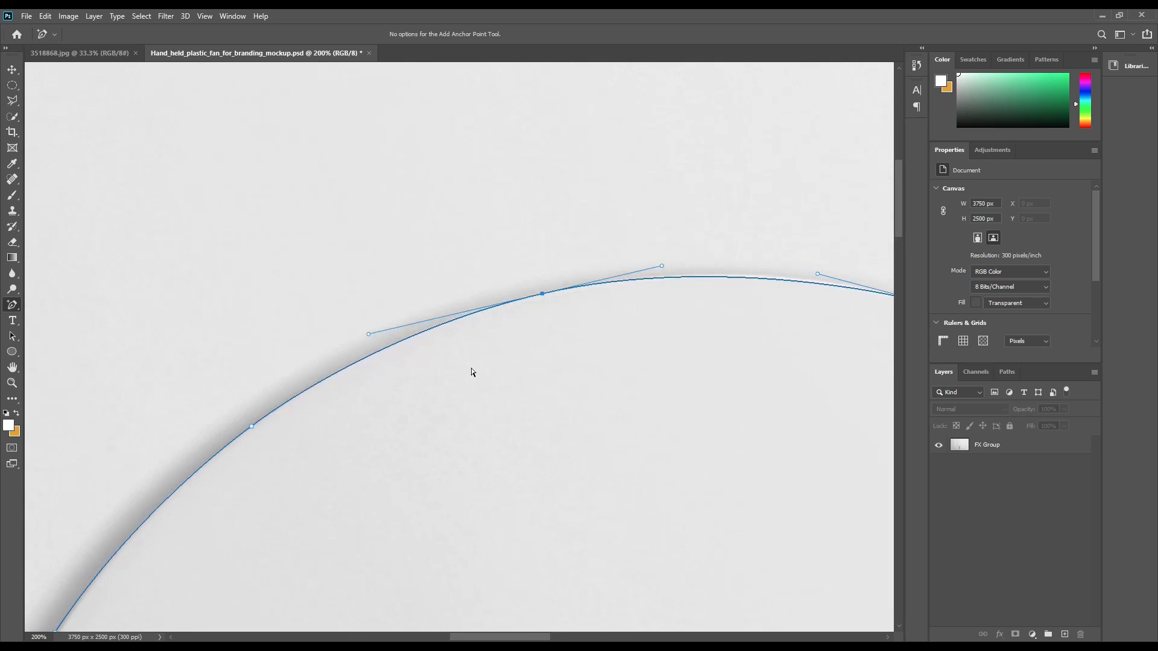
# Fine-tune both handles of the anchor left of the blade's top so the curve matches the edge.
pyautogui.moveTo(661, 266); pyautogui.dragTo(698, 261)
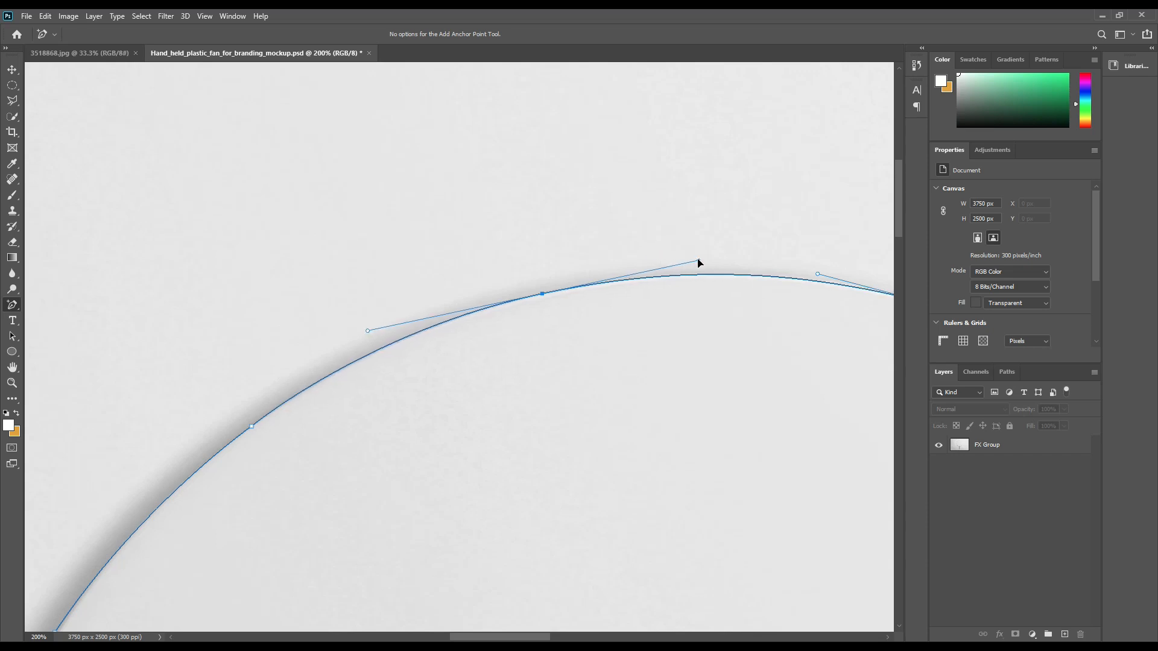
pyautogui.moveTo(698, 260); pyautogui.dragTo(698, 261)
pyautogui.moveTo(366, 331); pyautogui.dragTo(378, 329)
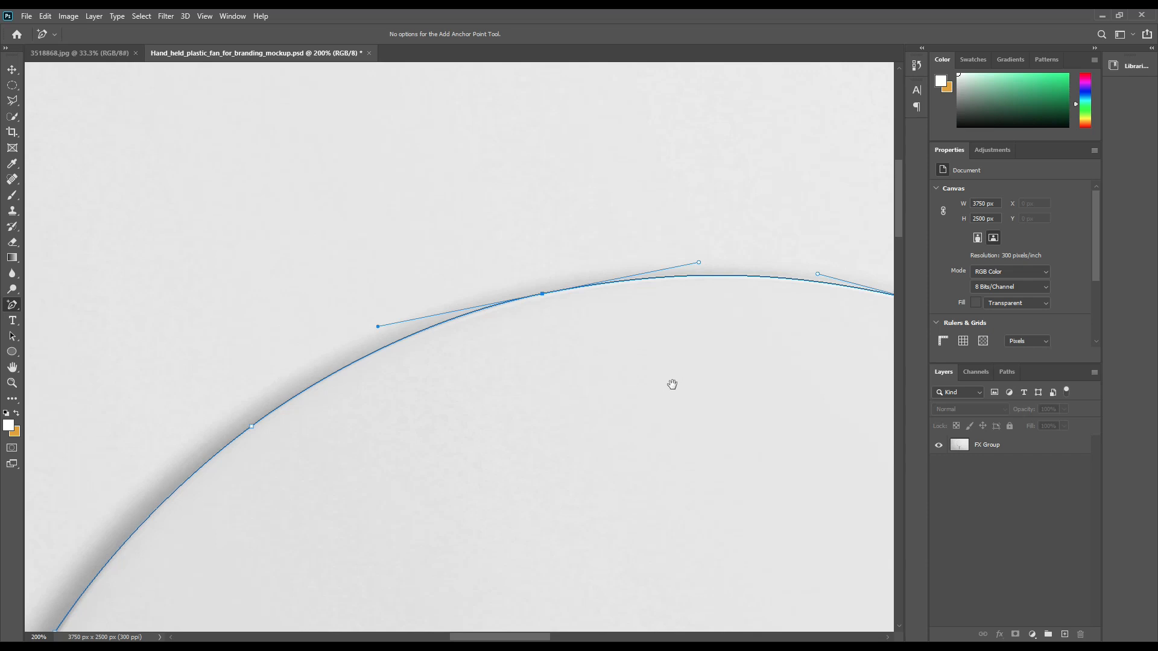
# Add an anchor midway on the upper-right segment and pull it outward onto the blade's edge.
pyautogui.moveTo(654, 386); pyautogui.dragTo(245, 399)
pyautogui.moveTo(573, 571); pyautogui.dragTo(246, 393)
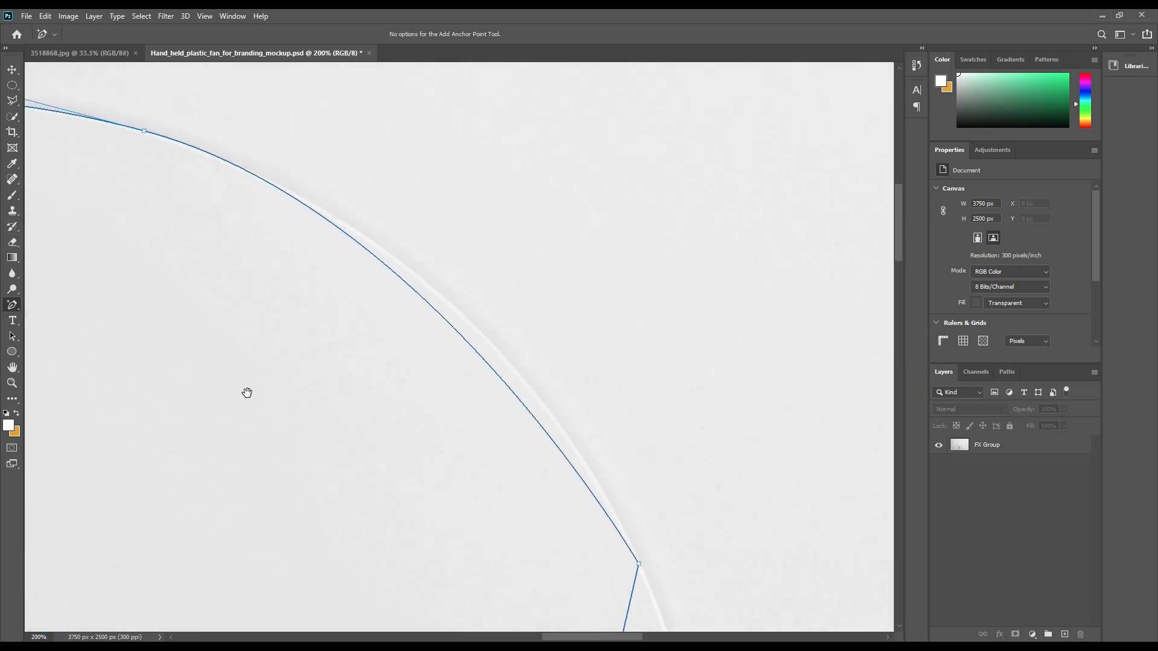
pyautogui.click(486, 362)
pyautogui.moveTo(486, 362); pyautogui.dragTo(499, 349)
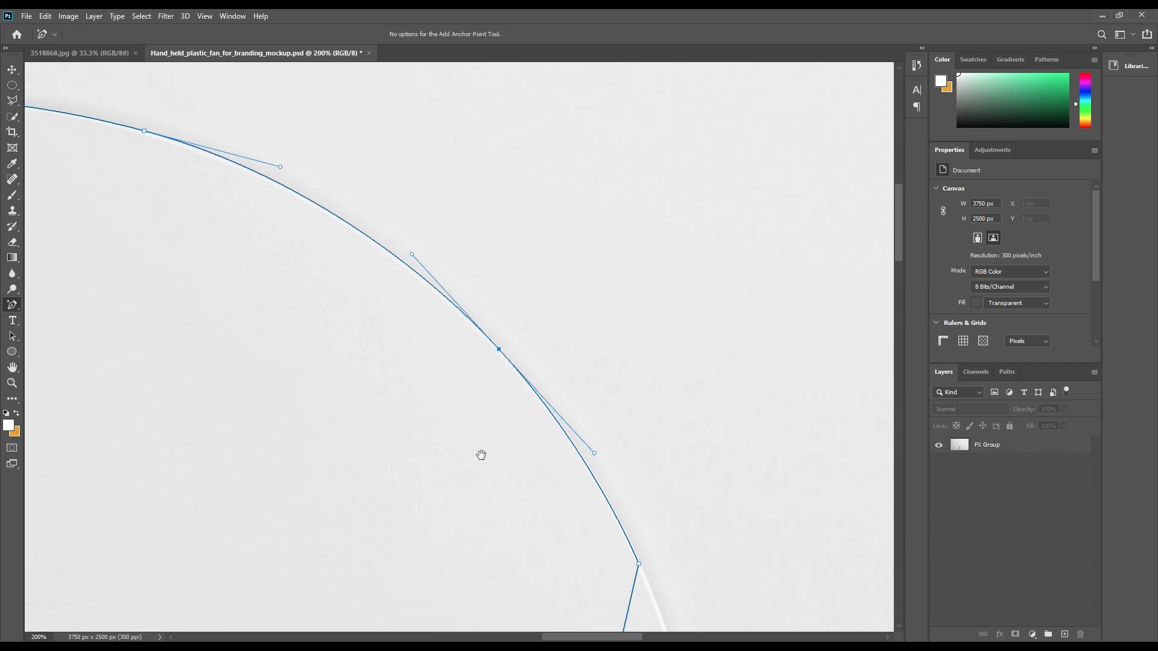
# Add two anchors to the straight right side segment and pull them onto the blade's lower-right and right edges.
pyautogui.moveTo(450, 469); pyautogui.dragTo(425, 375)
pyautogui.moveTo(541, 194); pyautogui.dragTo(472, 237)
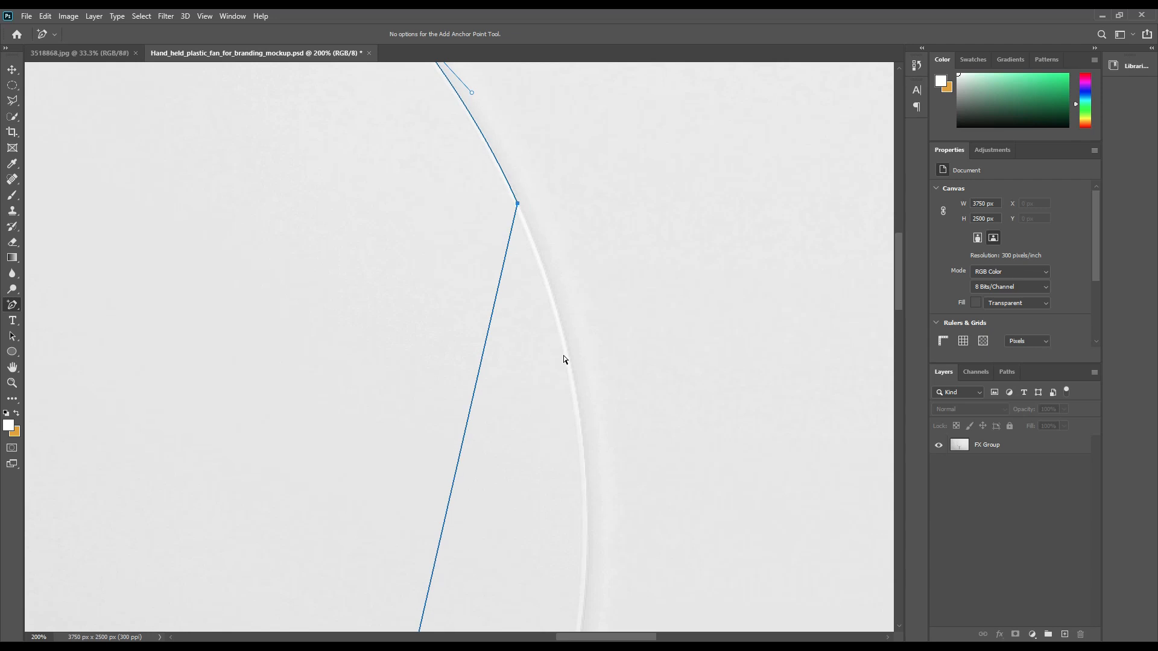
pyautogui.moveTo(689, 496); pyautogui.dragTo(610, 255)
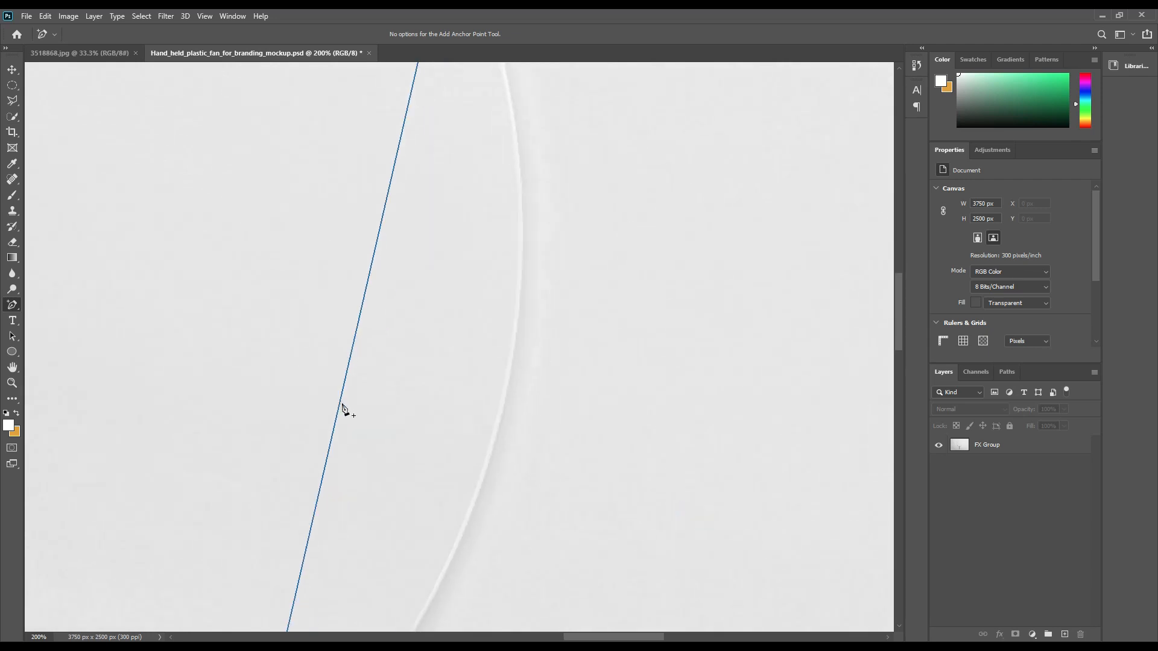
pyautogui.moveTo(336, 406); pyautogui.dragTo(493, 450)
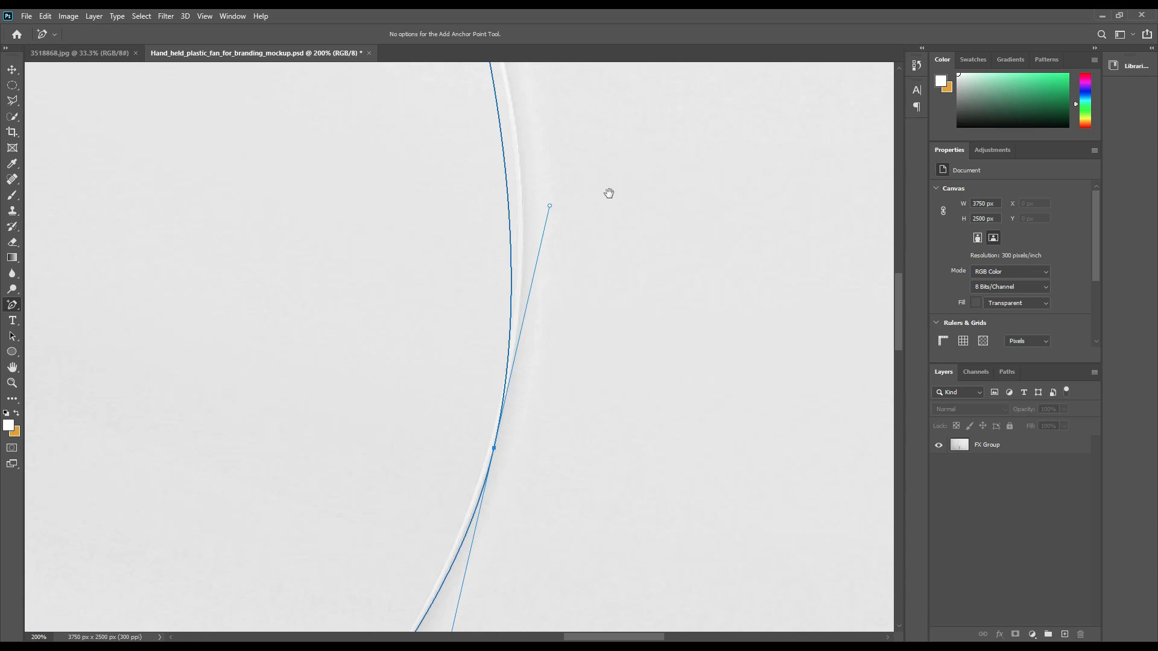
pyautogui.moveTo(609, 193); pyautogui.dragTo(625, 421)
pyautogui.click(523, 392)
pyautogui.moveTo(526, 391); pyautogui.dragTo(538, 389)
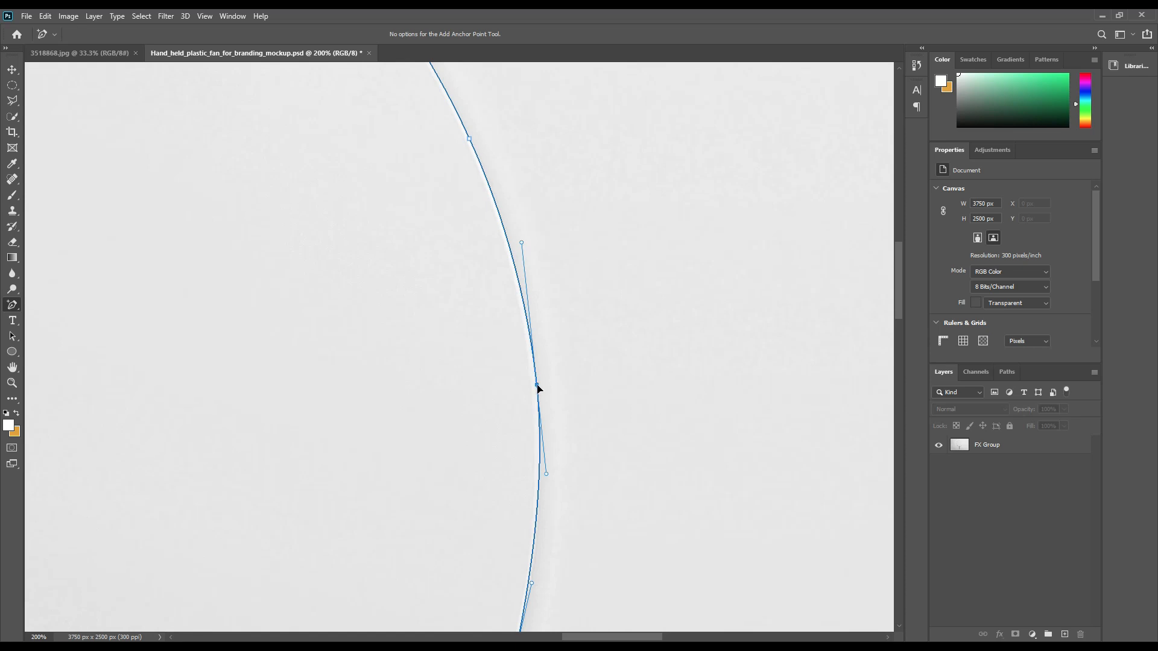
# Add an anchor on the inner arc's right half, pull it onto the arc, and fit the whole fan in view.
pyautogui.moveTo(604, 514); pyautogui.dragTo(695, 380)
pyautogui.moveTo(307, 393); pyautogui.dragTo(640, 436)
pyautogui.moveTo(524, 461); pyautogui.dragTo(530, 447)
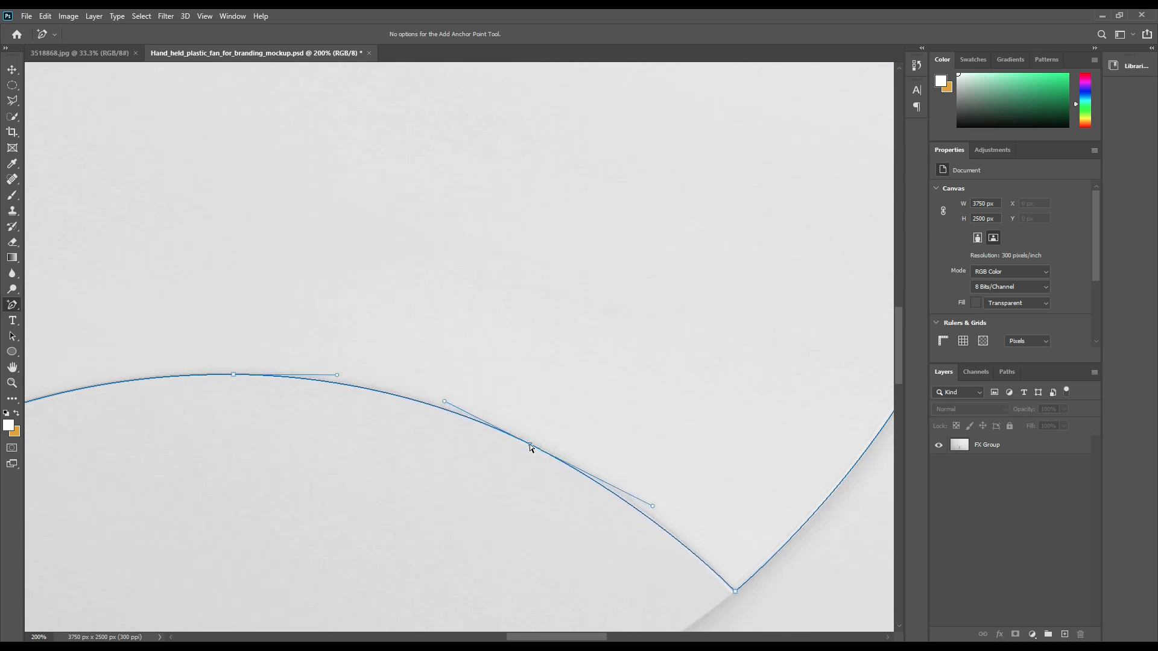
pyautogui.moveTo(254, 509); pyautogui.dragTo(631, 493)
pyautogui.moveTo(383, 523); pyautogui.dragTo(297, 334)
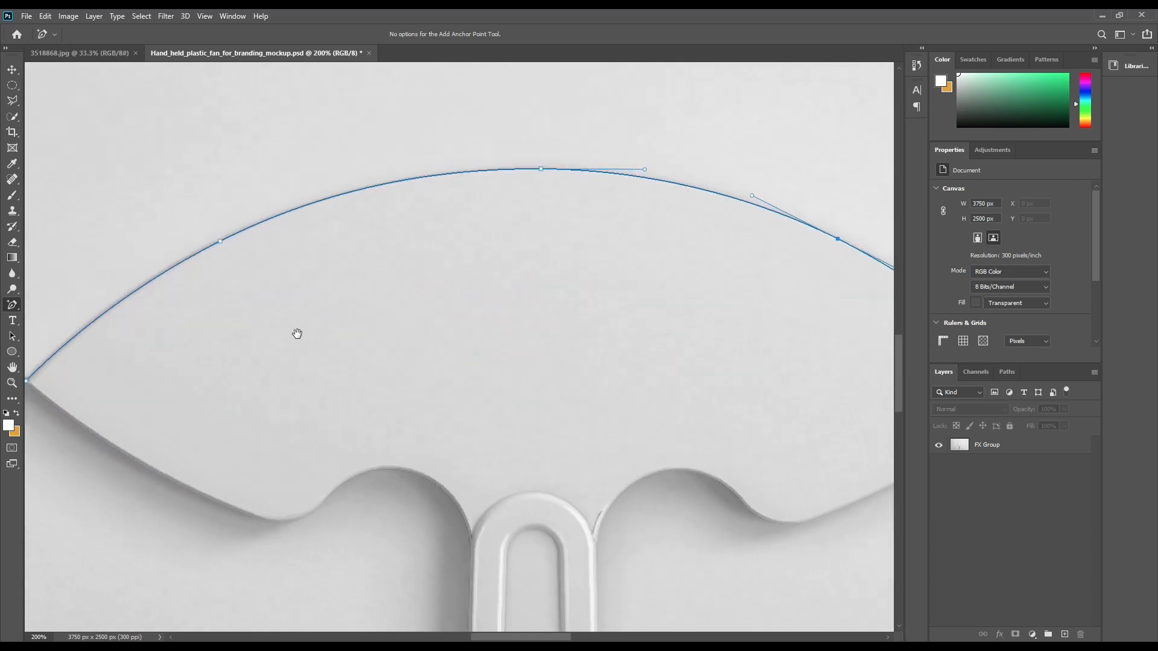
pyautogui.hotkey('ctrl', '0')
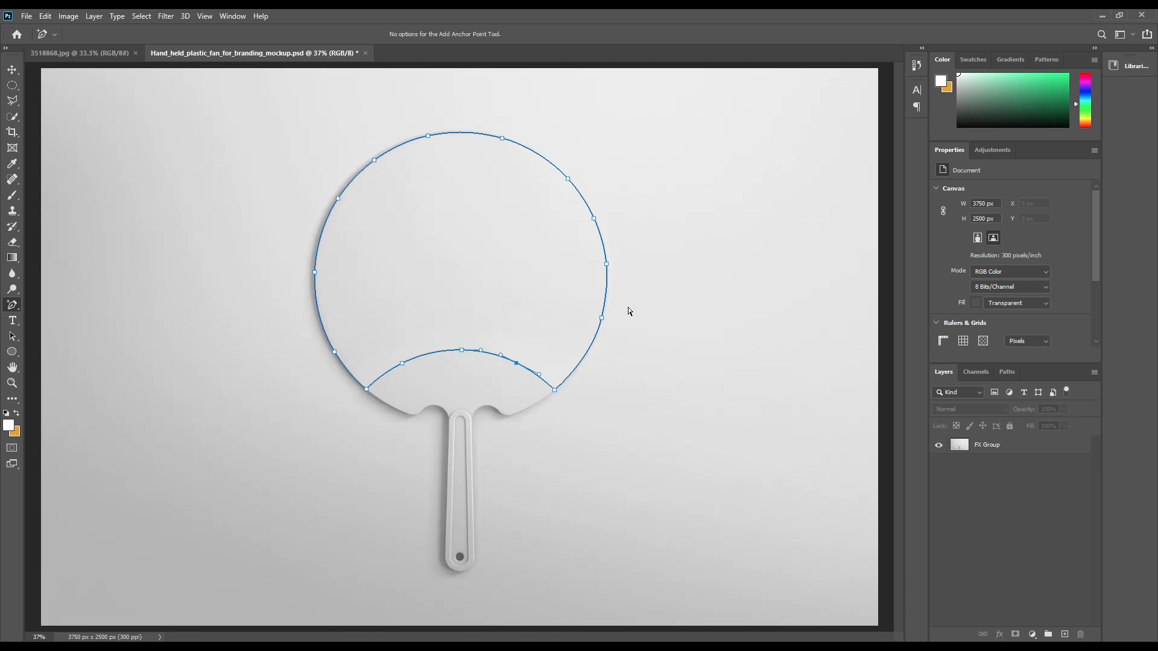
# Turn the closed blade path into a new anti-aliased selection with a feather radius of 0 pixels.
pyautogui.rightClick(505, 252)
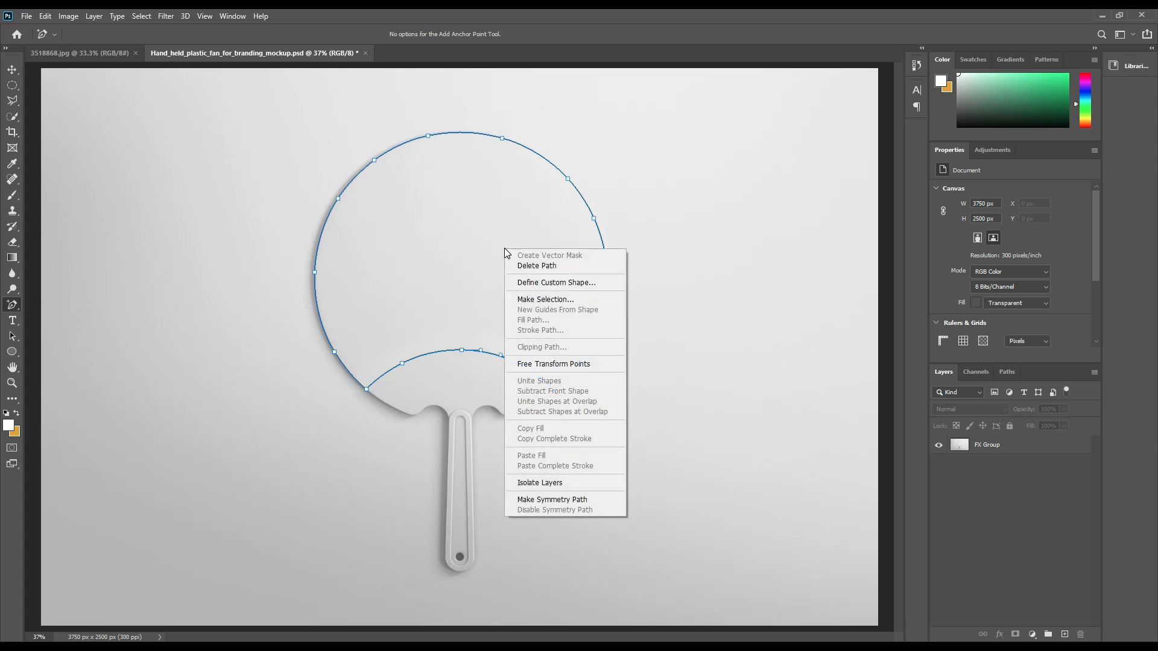
pyautogui.click(536, 300)
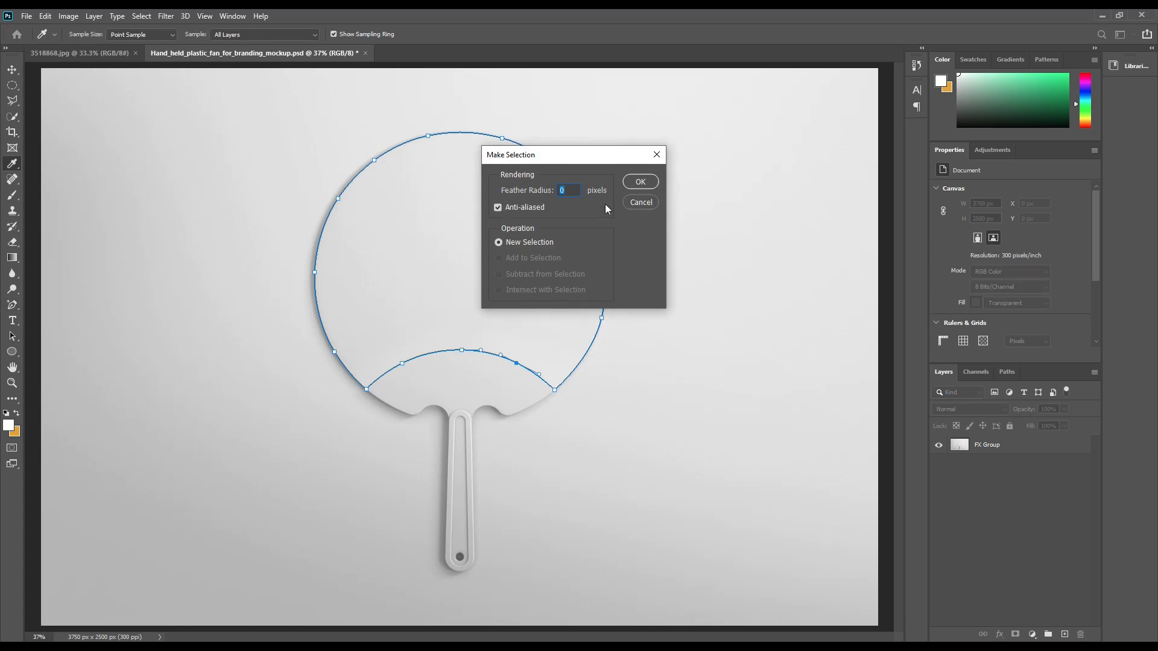
pyautogui.click(638, 182)
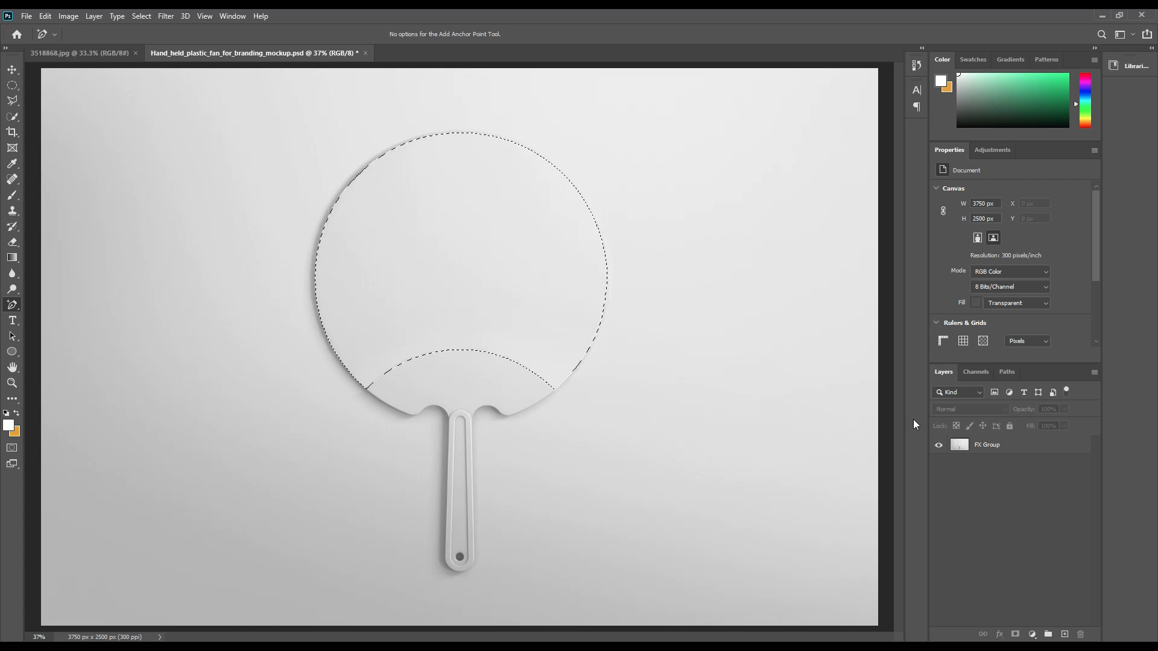
# Copy the selected blade area of FX Group to a new layer and rename that layer 1.
pyautogui.click(1023, 449)
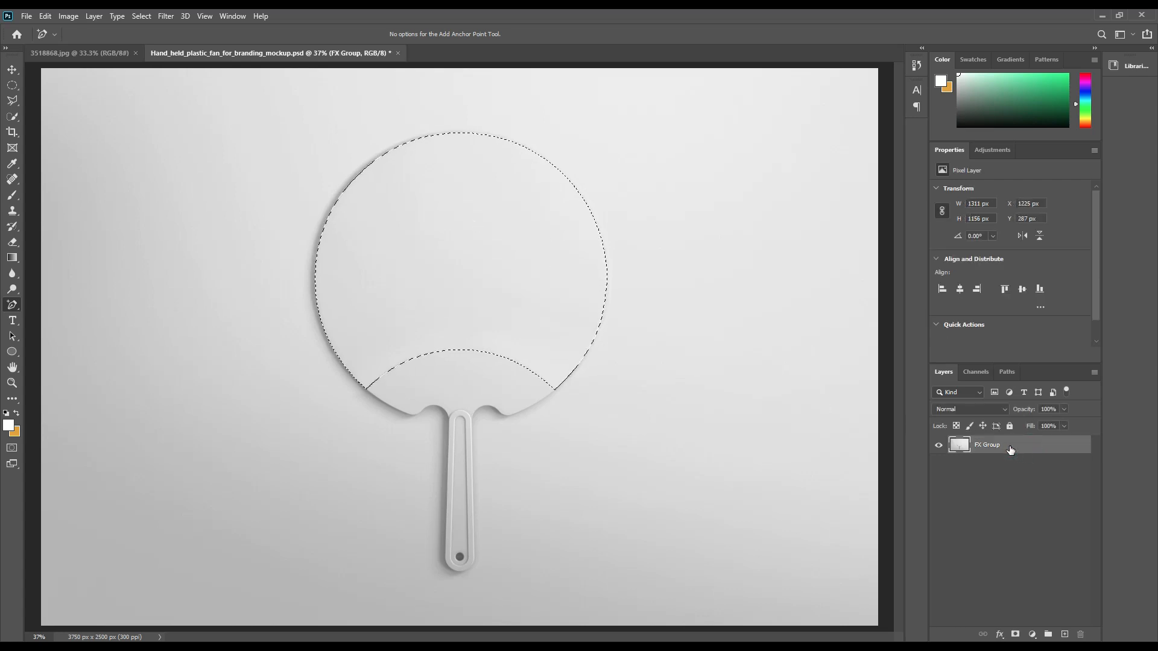
pyautogui.hotkey('ctrl', 'j')
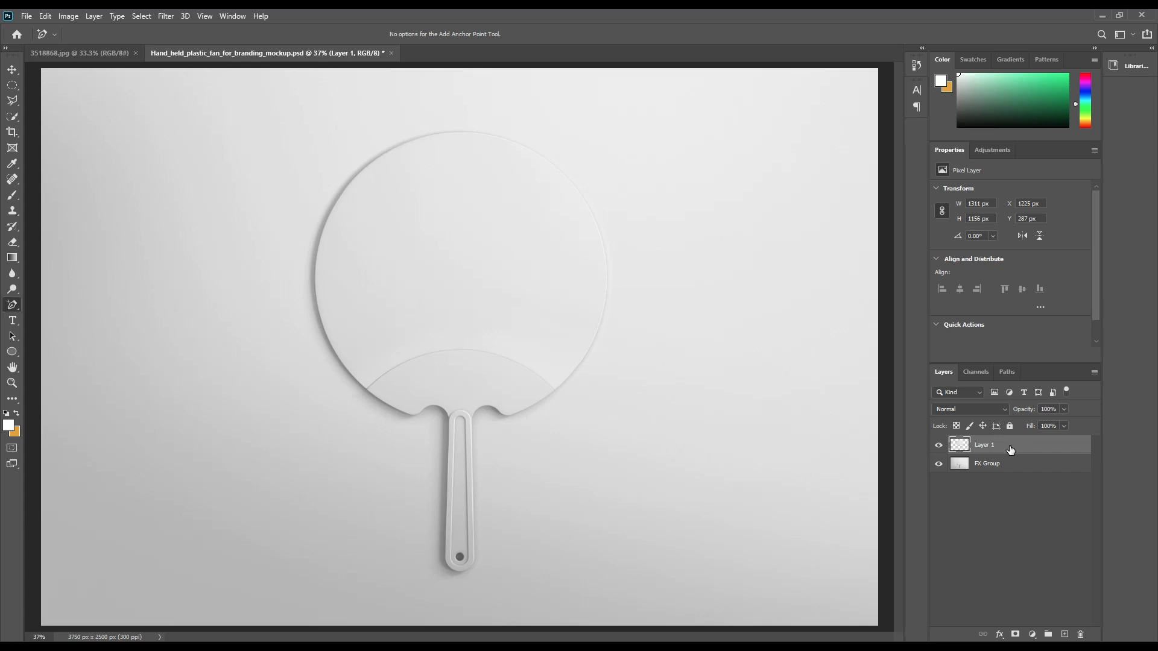
pyautogui.click(1003, 465)
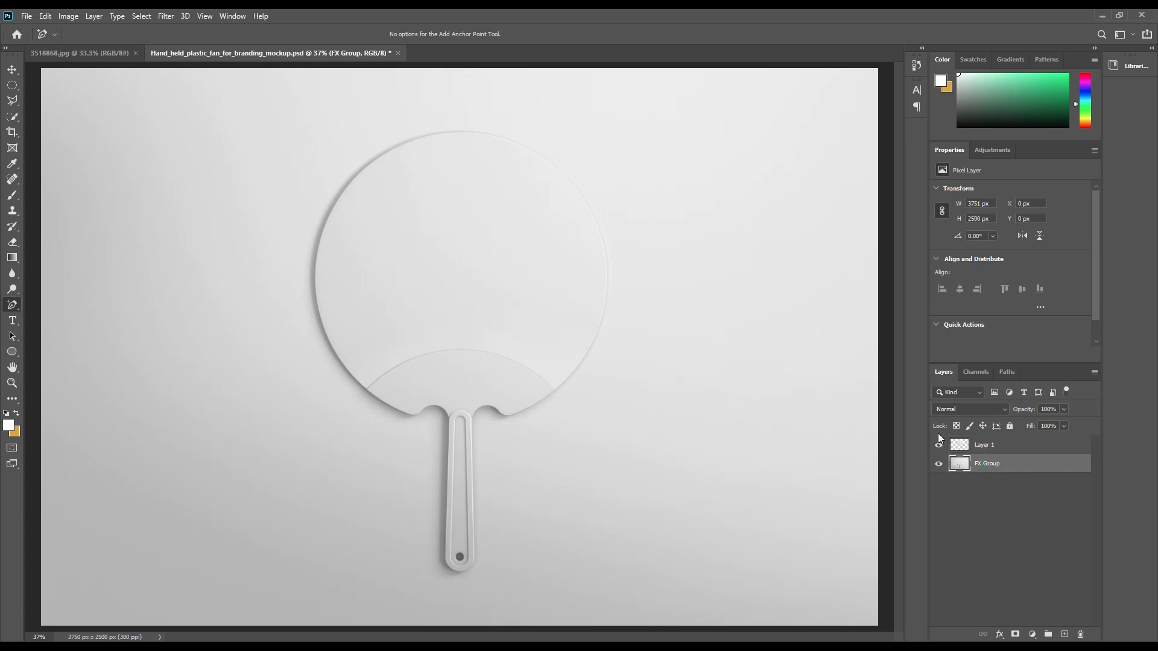
pyautogui.doubleClick(984, 445)
pyautogui.write('1')
pyautogui.press('Return')
# Start a straight-segment pen path at the lower section's left corner, following its bottom edge past the left notch and across the handle's top.
pyautogui.hotkey('ctrl', '+')
pyautogui.hotkey('ctrl', '+')
pyautogui.hotkey('ctrl', '+')
pyautogui.hotkey('ctrl', '+')
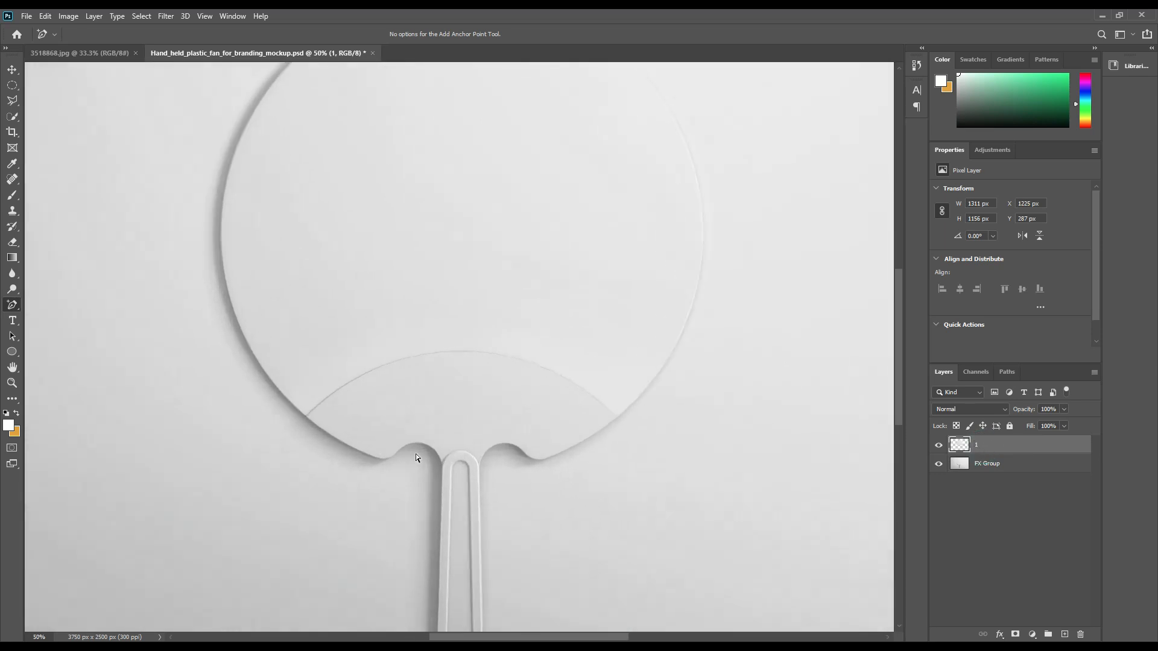
pyautogui.moveTo(462, 496); pyautogui.dragTo(572, 221)
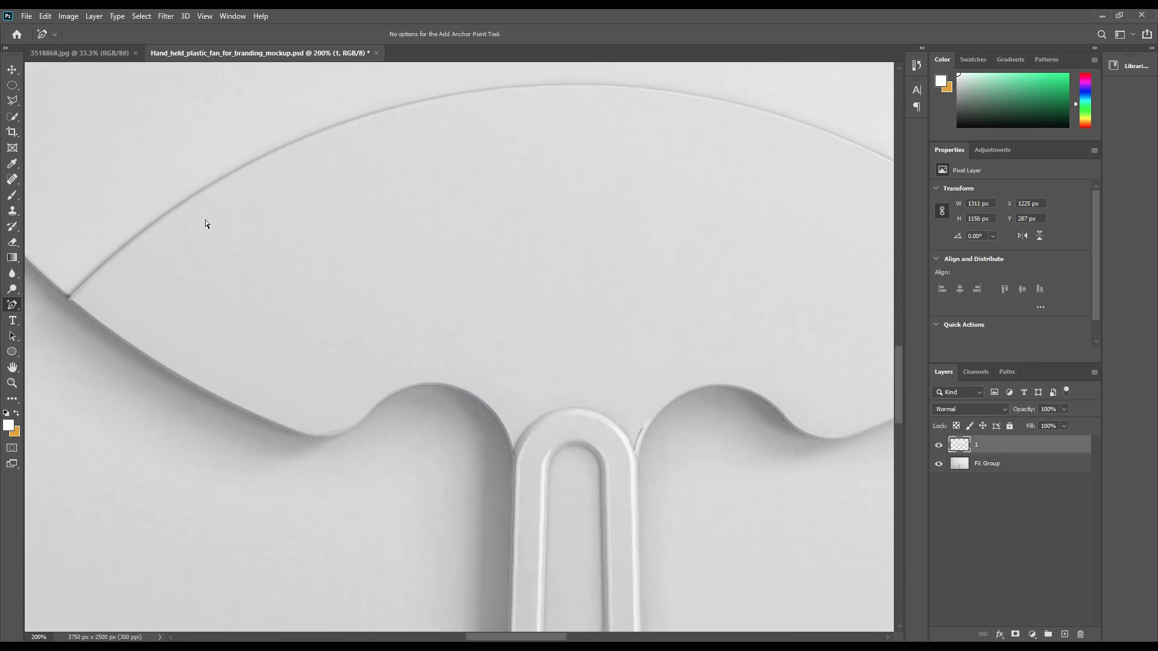
pyautogui.rightClick(12, 305)
pyautogui.click(74, 307)
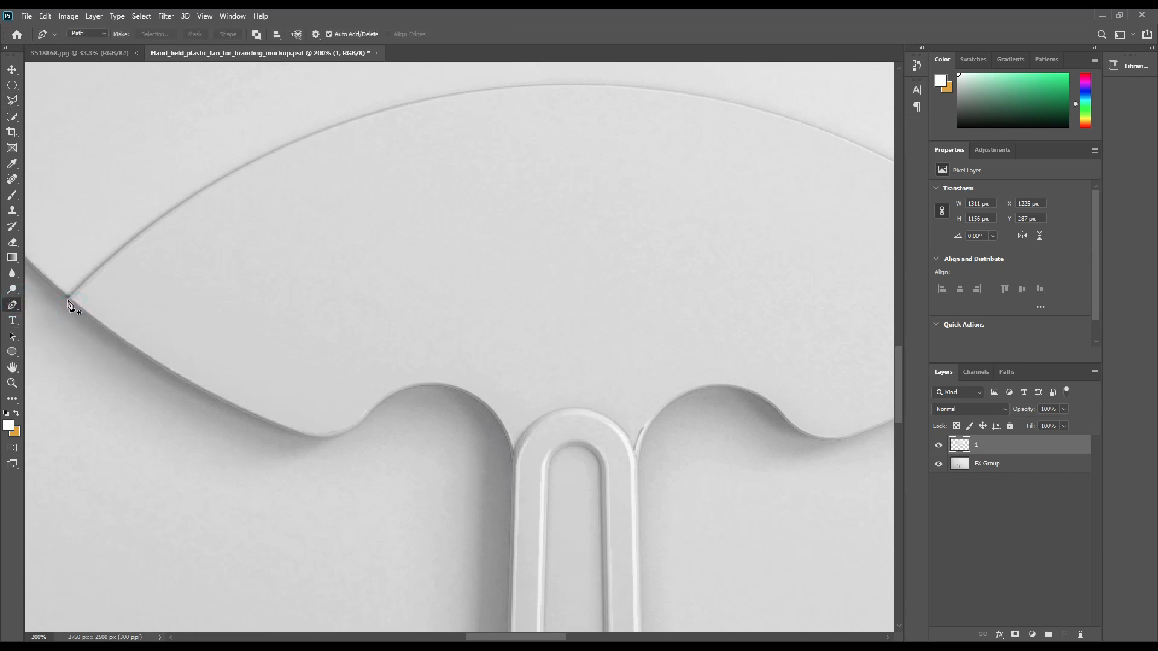
pyautogui.click(67, 298)
pyautogui.click(282, 430)
pyautogui.click(370, 413)
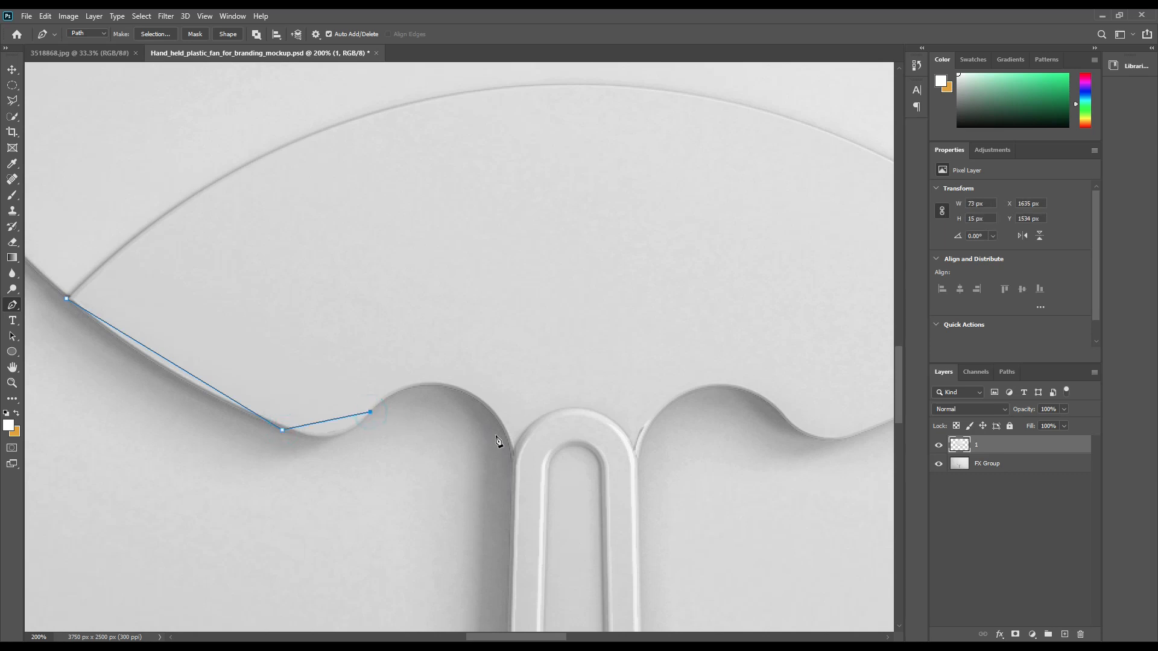
pyautogui.click(511, 457)
pyautogui.click(638, 460)
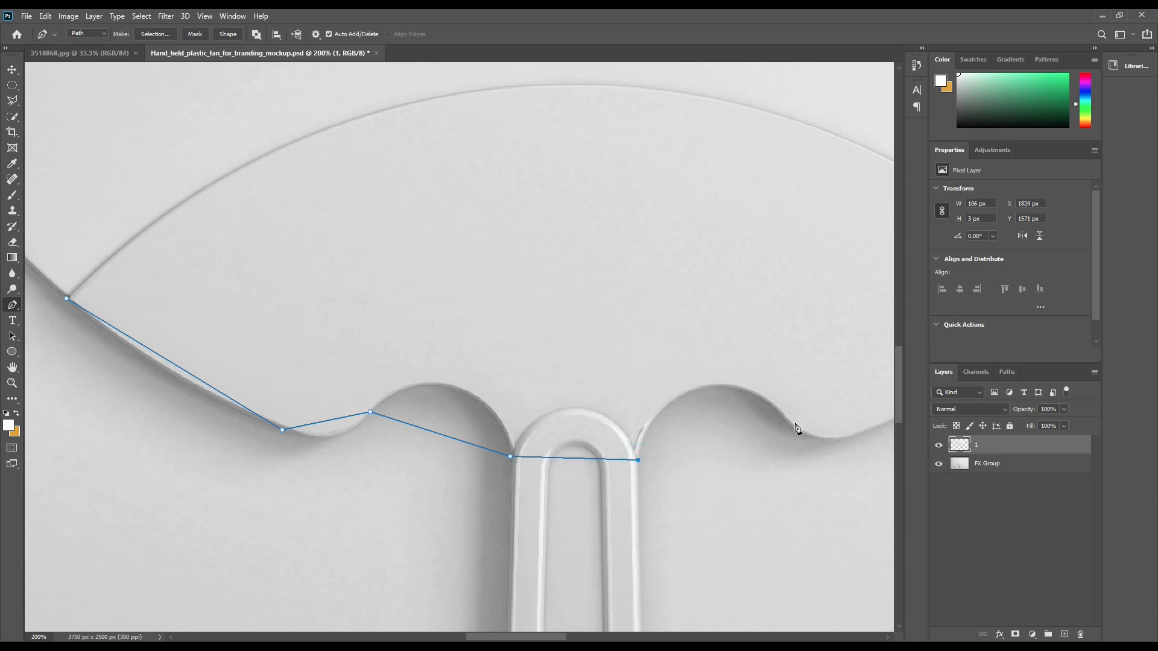
# Continue the pen path past the right notch along the bottom edge to just beyond the lower section's right corner.
pyautogui.click(779, 413)
pyautogui.moveTo(831, 392); pyautogui.dragTo(573, 390)
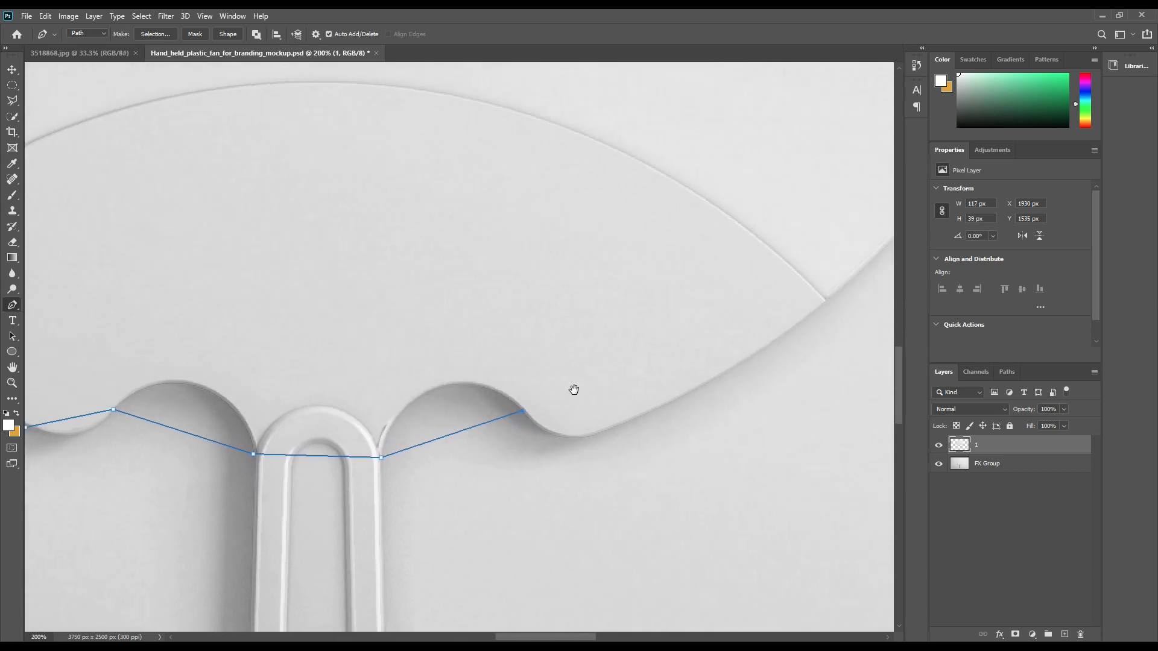
pyautogui.click(617, 426)
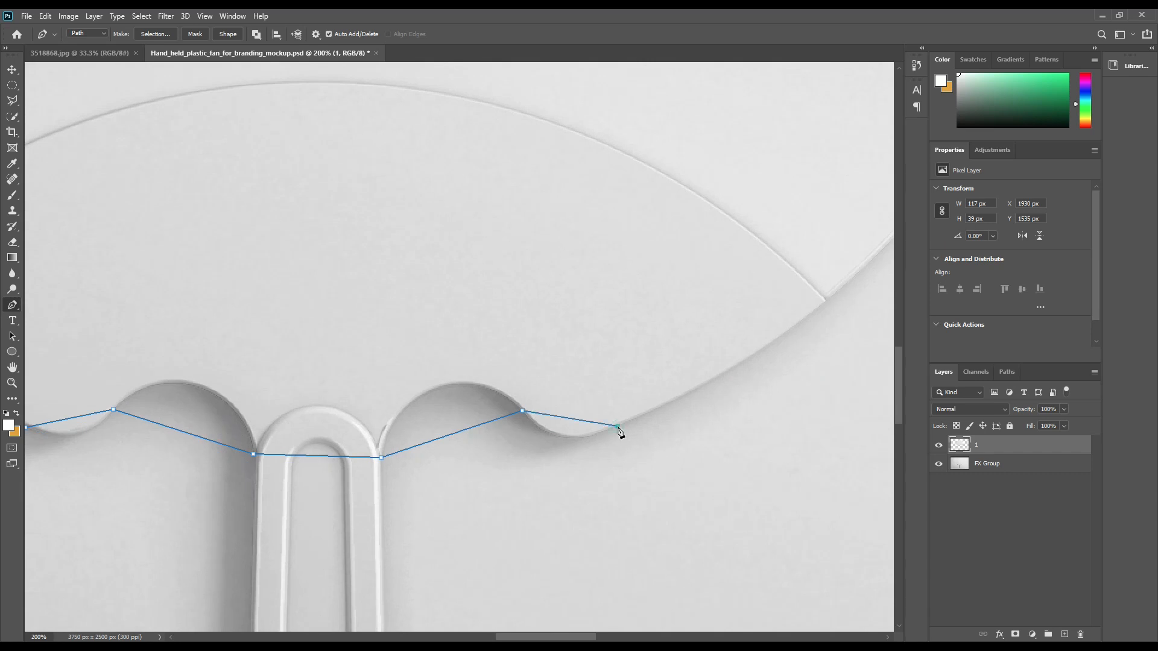
pyautogui.click(825, 301)
pyautogui.click(859, 277)
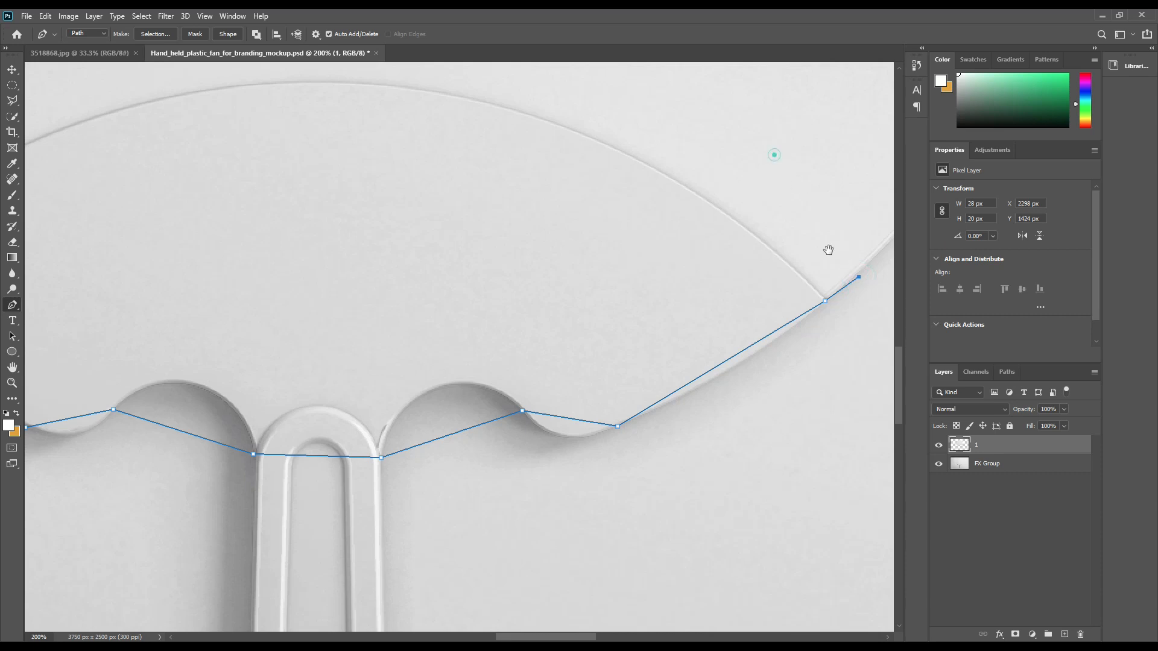
# Run the pen path loosely above the inner arc back to the blade's left edge and close it at its starting corner.
pyautogui.moveTo(828, 250); pyautogui.dragTo(935, 424)
pyautogui.click(768, 261)
pyautogui.click(424, 196)
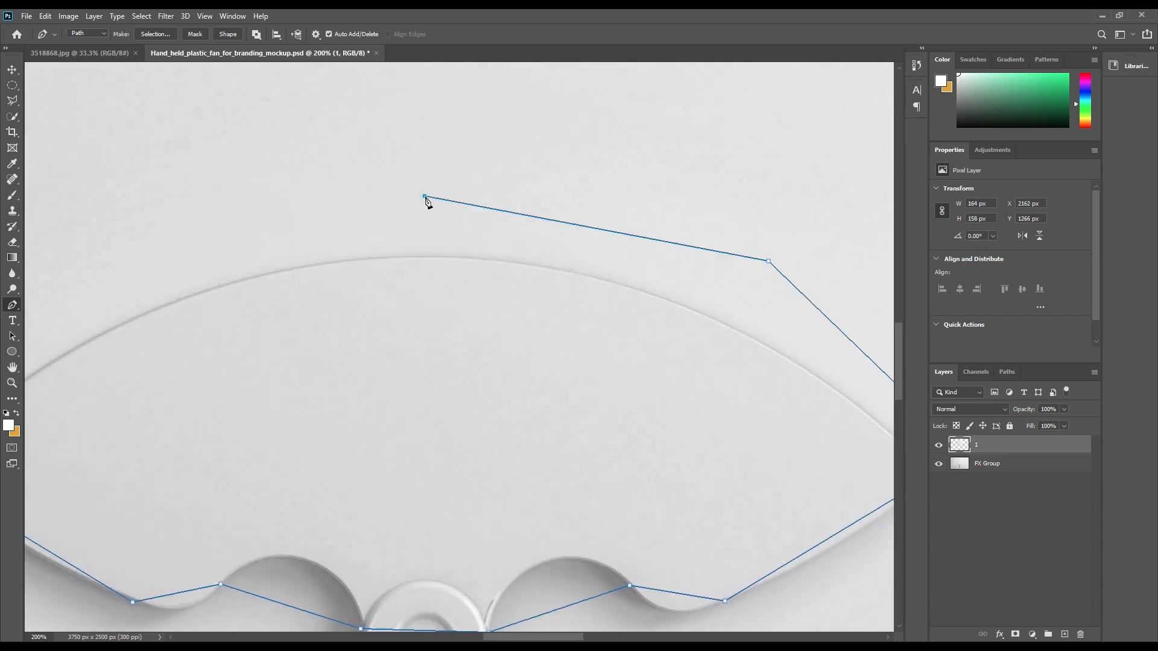
pyautogui.moveTo(302, 212); pyautogui.dragTo(802, 196)
pyautogui.click(661, 231)
pyautogui.click(506, 326)
pyautogui.moveTo(272, 454); pyautogui.dragTo(494, 293)
pyautogui.click(602, 269)
pyautogui.click(640, 299)
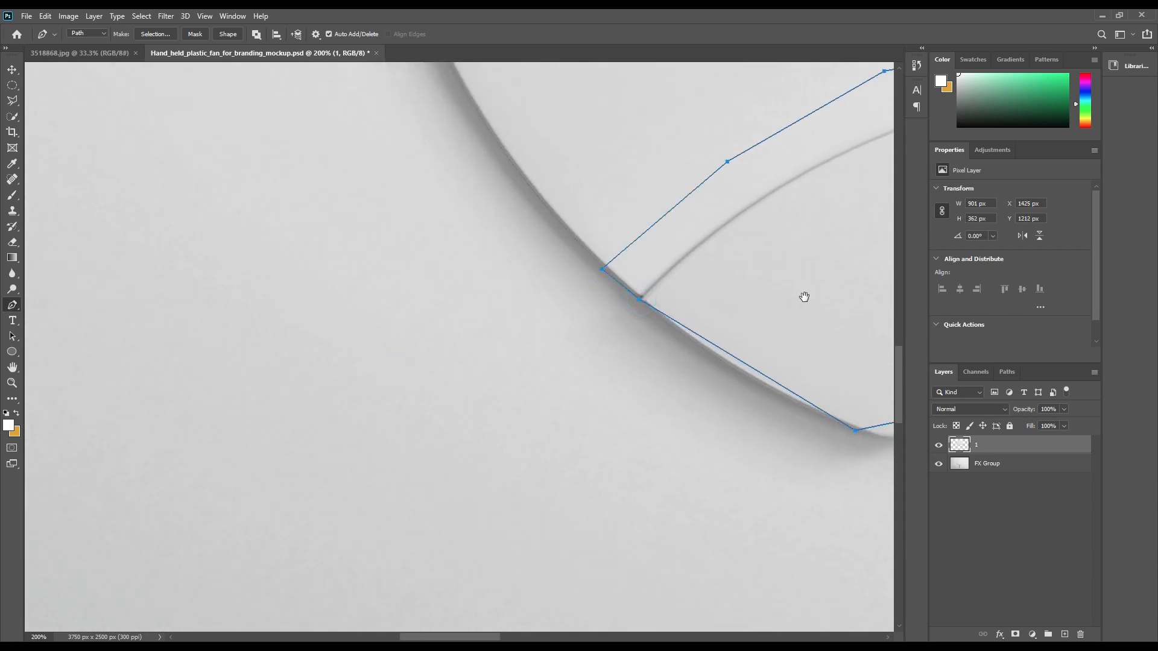
# Add anchors to the lower-left edge segment and the dip beside the left notch, pulling both onto the fan's edge.
pyautogui.moveTo(805, 297); pyautogui.dragTo(358, 164)
pyautogui.rightClick(21, 309)
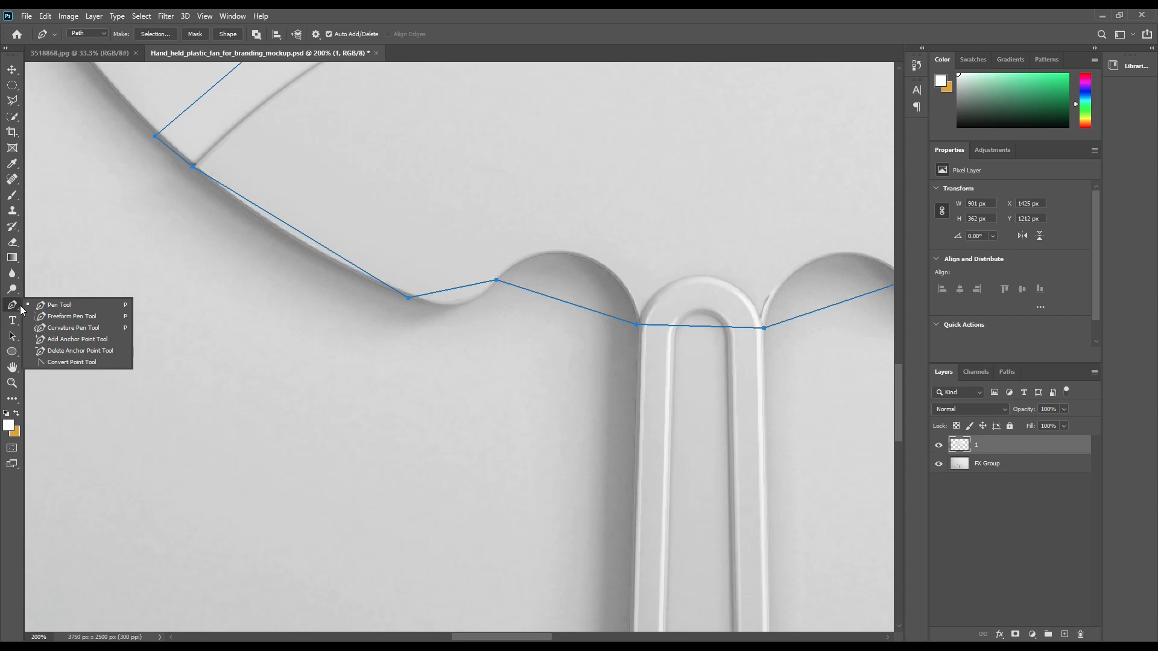
pyautogui.click(70, 339)
pyautogui.moveTo(294, 229); pyautogui.dragTo(292, 238)
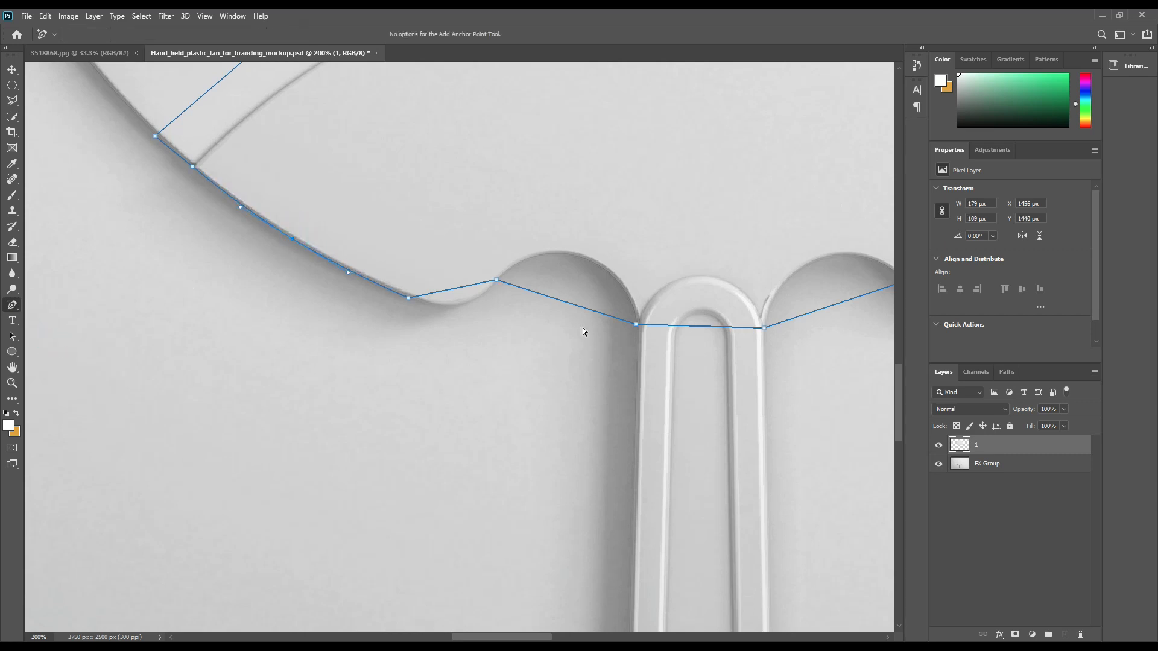
pyautogui.moveTo(457, 291); pyautogui.dragTo(459, 304)
# Add two anchors over the left notch and adjust their positions and handles until the curve follows the notch's arch.
pyautogui.moveTo(570, 303); pyautogui.dragTo(569, 259)
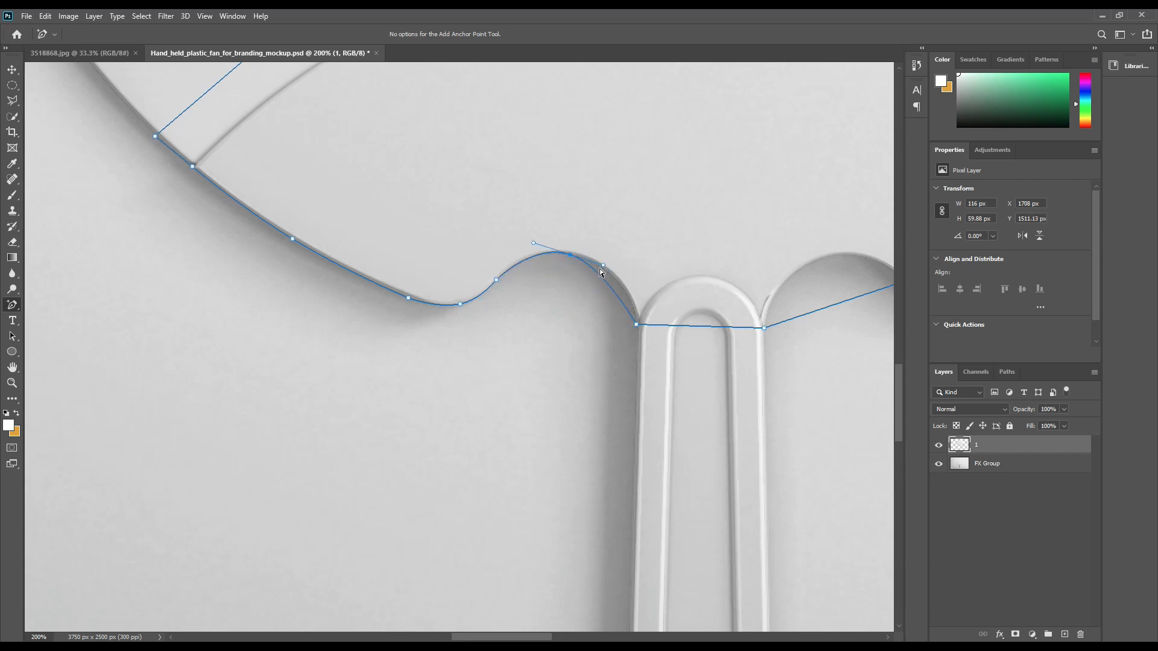
pyautogui.moveTo(603, 264); pyautogui.dragTo(637, 283)
pyautogui.hotkey('shift', 'Right')
pyautogui.press('Up')
pyautogui.press('Up')
pyautogui.press('Down')
pyautogui.press('Down')
pyautogui.press('Down')
pyautogui.moveTo(642, 284); pyautogui.dragTo(631, 281)
pyautogui.press('Up')
pyautogui.press('Down')
pyautogui.moveTo(634, 281); pyautogui.dragTo(630, 279)
pyautogui.click(529, 260)
pyautogui.press('Up')
# Add an anchor between the notches, pull it up onto the handle's rounded top, and adjust both curve handles to fit.
pyautogui.moveTo(698, 328); pyautogui.dragTo(755, 282)
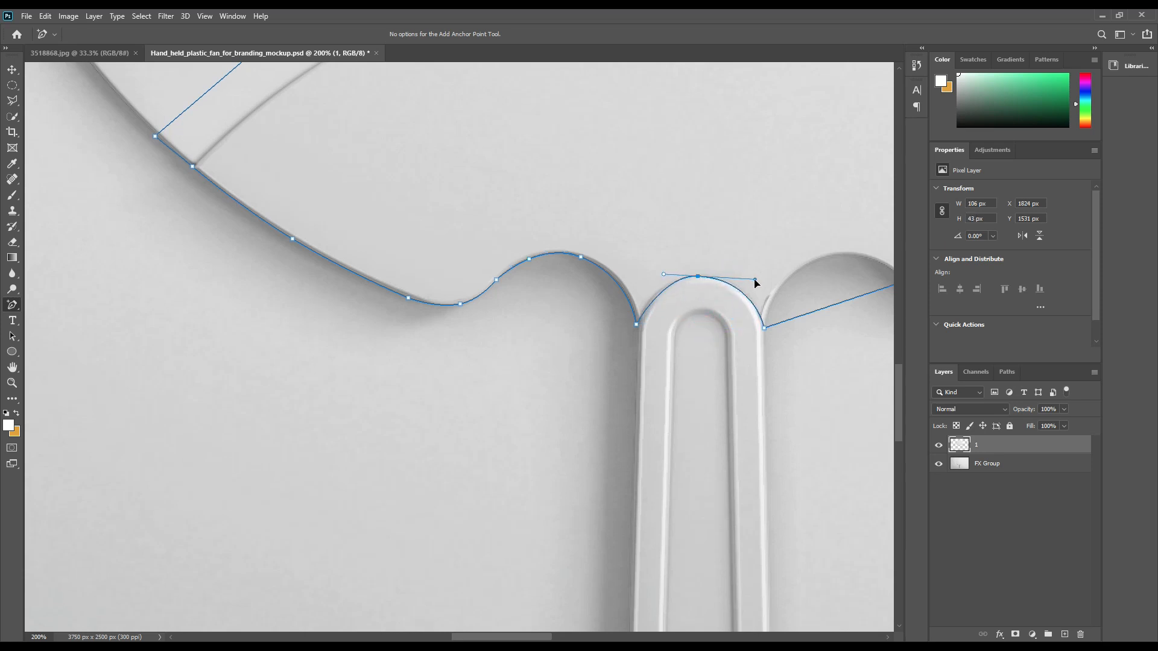
pyautogui.moveTo(663, 275); pyautogui.dragTo(648, 277)
pyautogui.moveTo(755, 276); pyautogui.dragTo(753, 276)
pyautogui.click(763, 328)
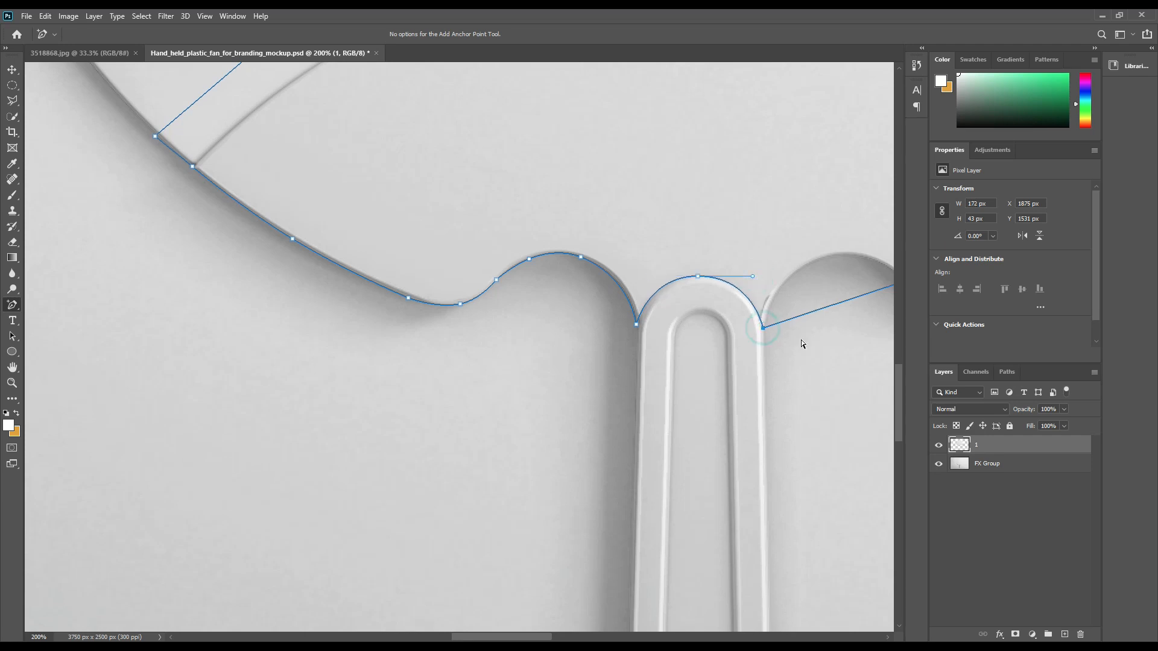
pyautogui.click(636, 325)
# Add an anchor over the right notch, pull it onto the arch, and shape its curve handles to the edge.
pyautogui.moveTo(805, 252); pyautogui.dragTo(529, 295)
pyautogui.moveTo(545, 342); pyautogui.dragTo(589, 281)
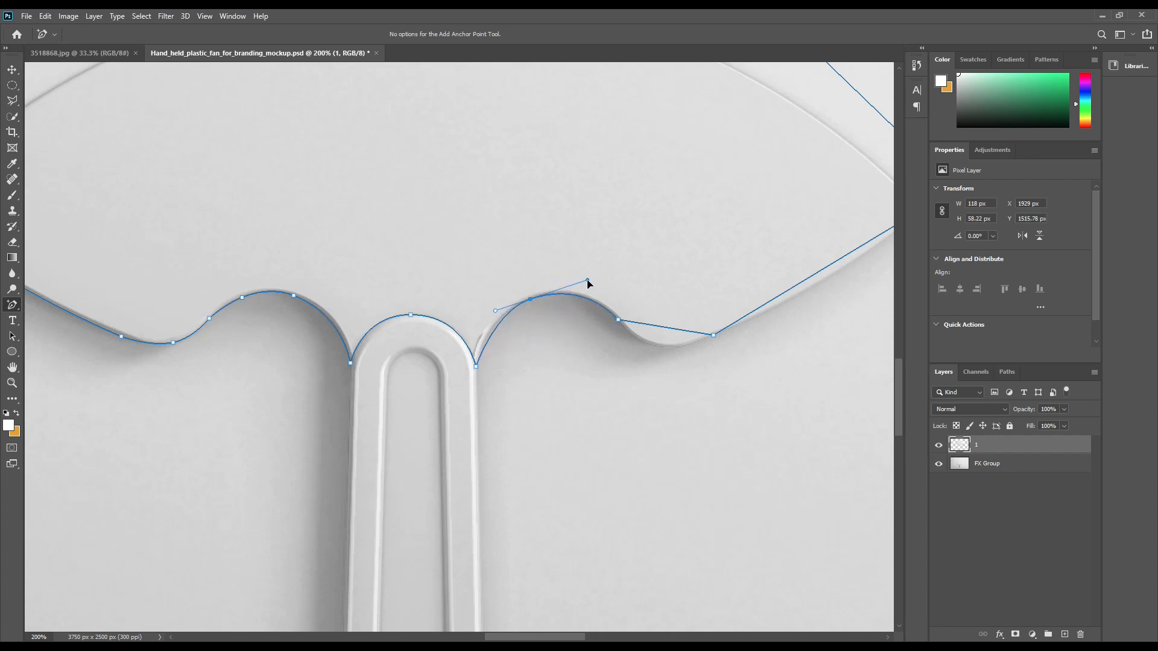
pyautogui.moveTo(498, 310); pyautogui.dragTo(483, 318)
# Add anchors at the dip beside the right notch and on the lower-right edge segment, fitting both curves to the fan's edge.
pyautogui.moveTo(664, 331); pyautogui.dragTo(658, 352)
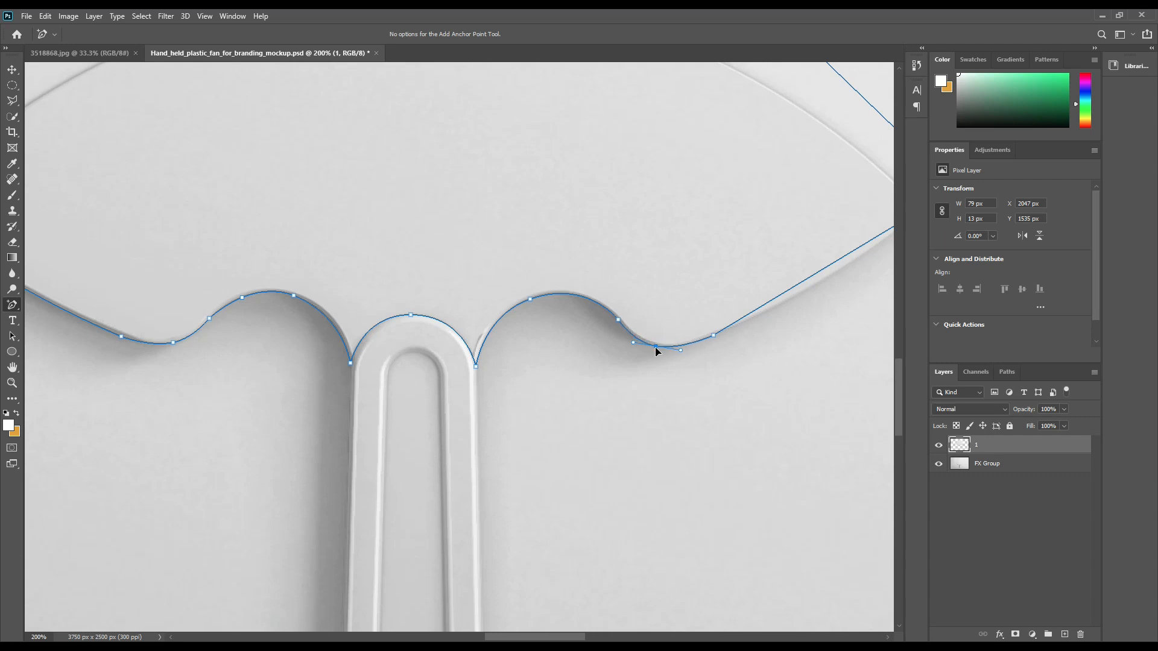
pyautogui.moveTo(683, 351); pyautogui.dragTo(681, 352)
pyautogui.moveTo(638, 341); pyautogui.dragTo(631, 339)
pyautogui.moveTo(782, 233); pyautogui.dragTo(550, 295)
pyautogui.moveTo(584, 339); pyautogui.dragTo(598, 345)
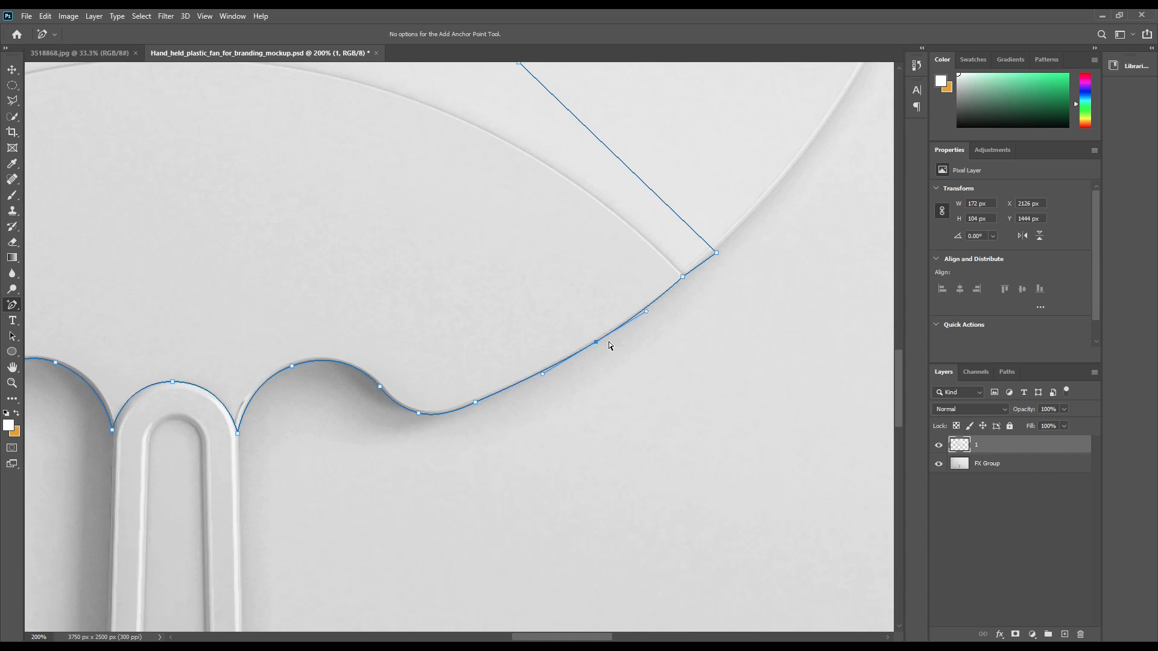
# Convert the lower section's closed path into a new anti-aliased selection with a feather radius of 0 pixels.
pyautogui.moveTo(335, 254); pyautogui.dragTo(535, 314)
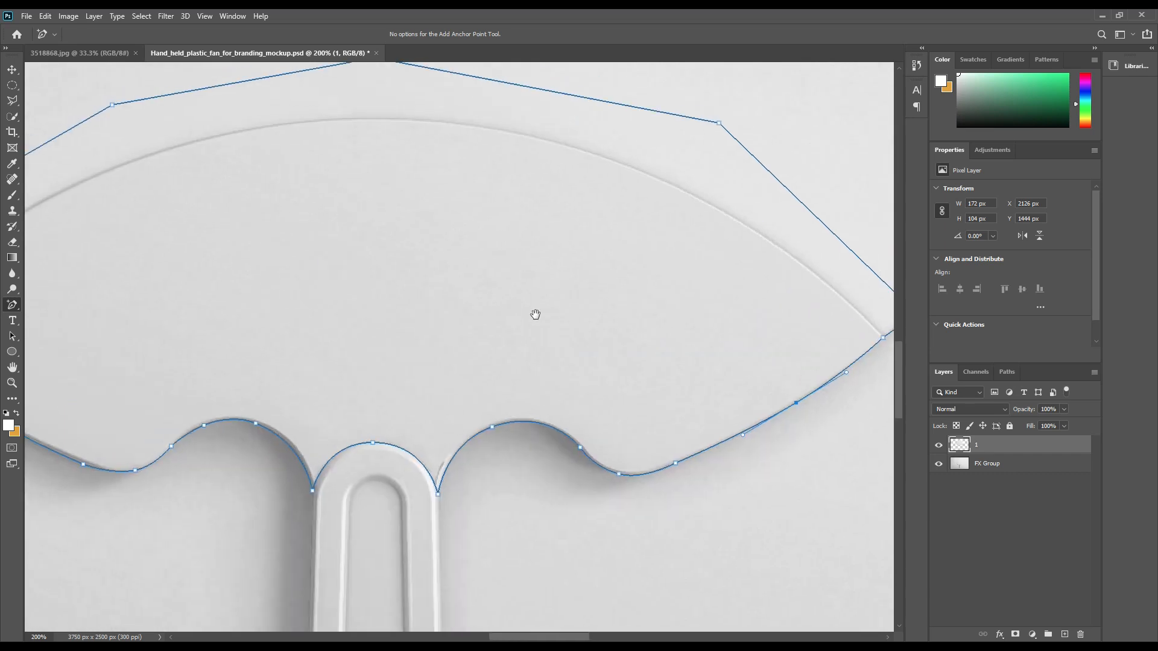
pyautogui.hotkey('ctrl', '0')
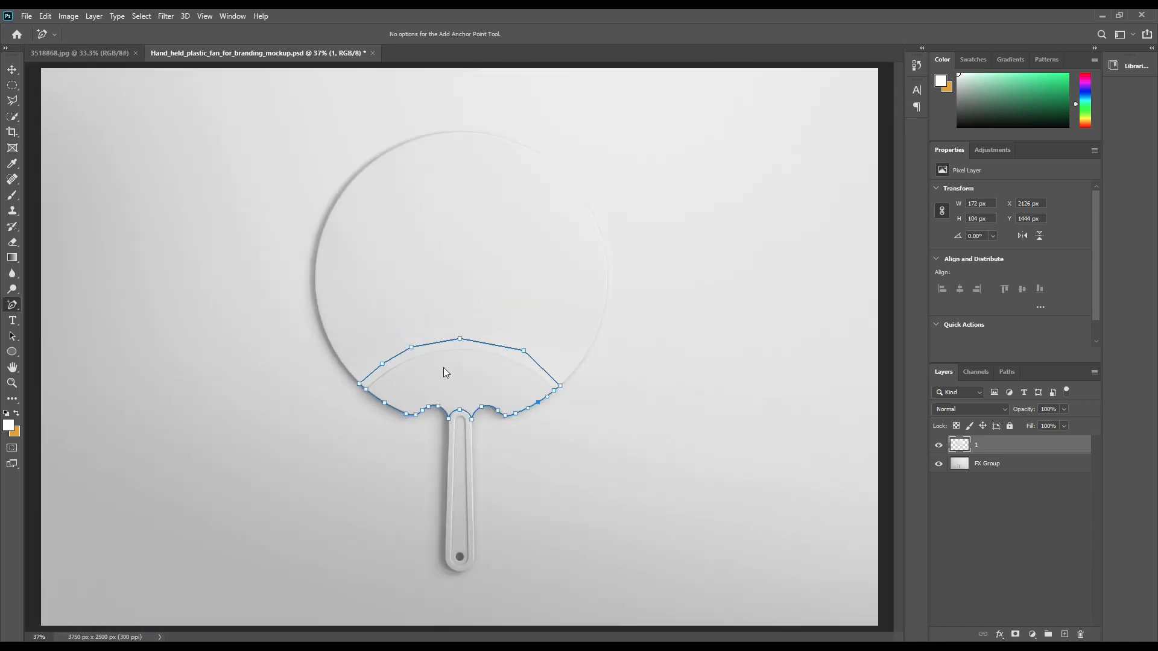
pyautogui.rightClick(443, 367)
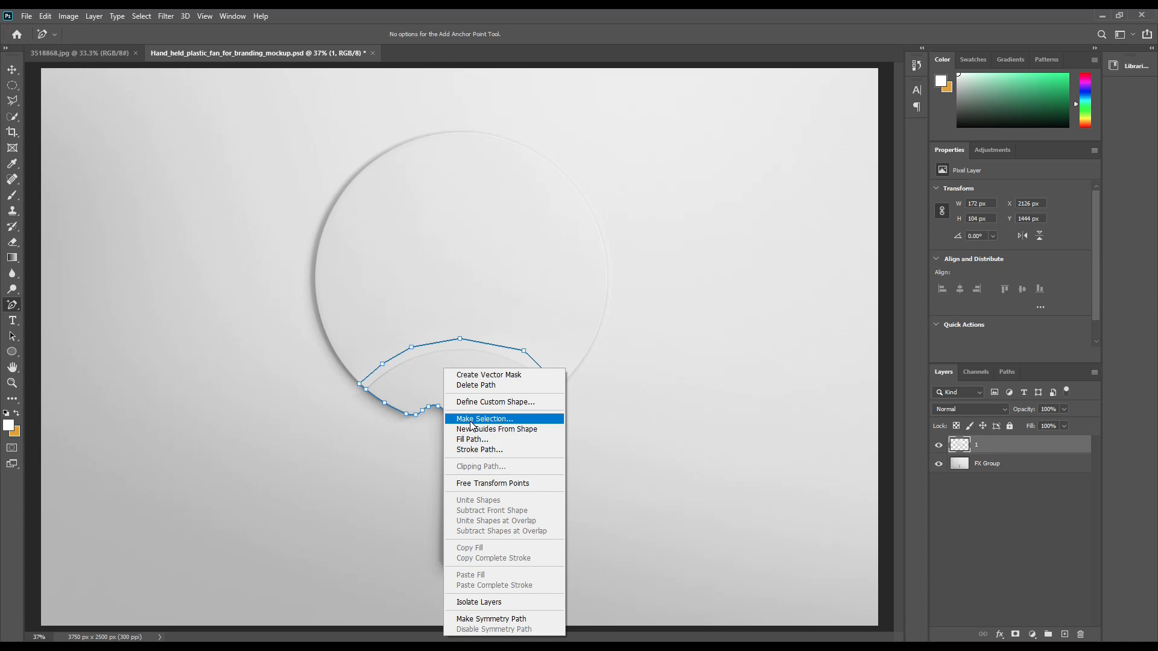
pyautogui.click(480, 418)
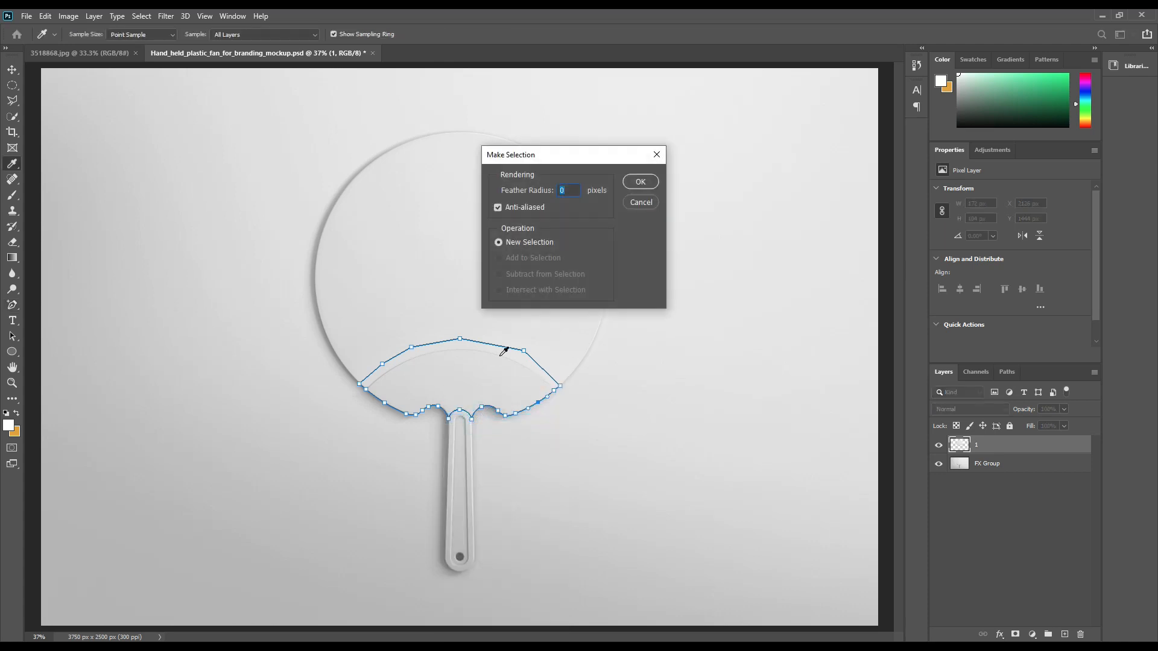
pyautogui.click(646, 184)
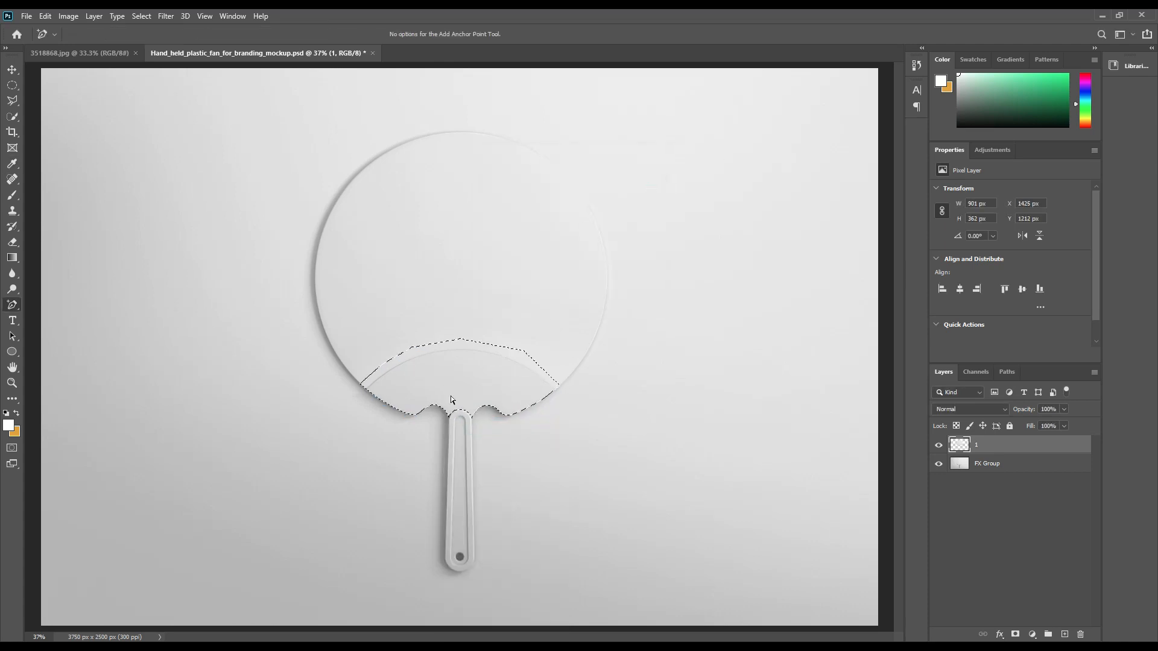
# Copy the selected lower section of FX Group to a new layer and rename that layer 2.
pyautogui.click(1022, 466)
pyautogui.hotkey('ctrl', 'j')
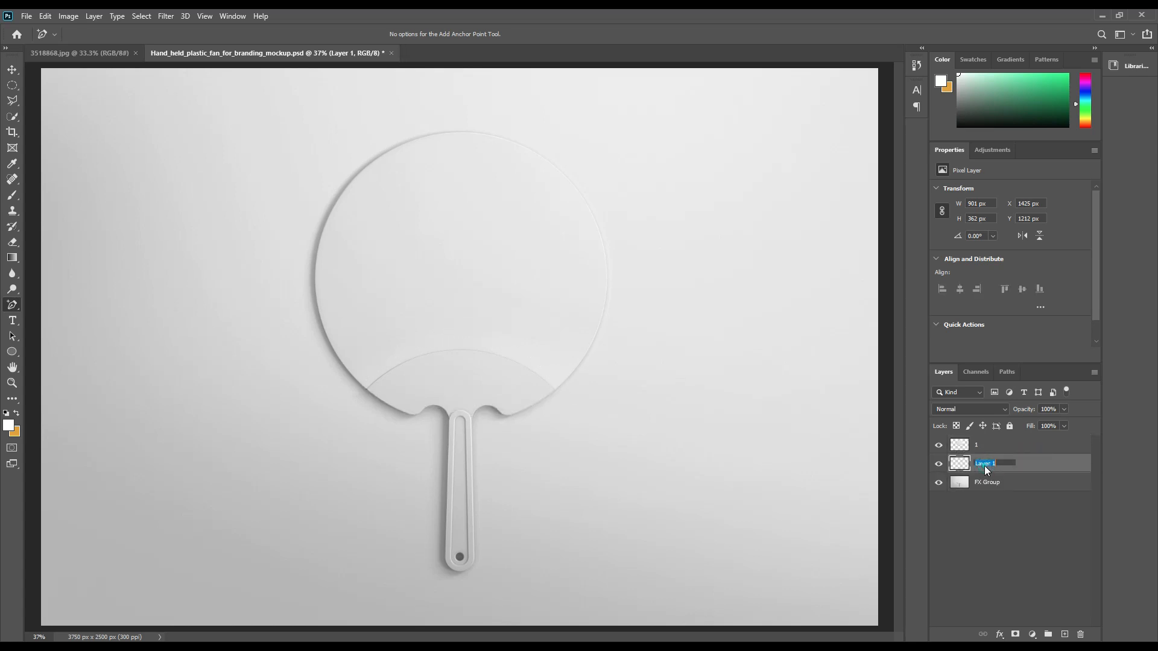
pyautogui.write('2')
# With FX Group targeted, start a pen path at the handle's upper-left edge, continue down its left side and across its bottom end.
pyautogui.click(1032, 481)
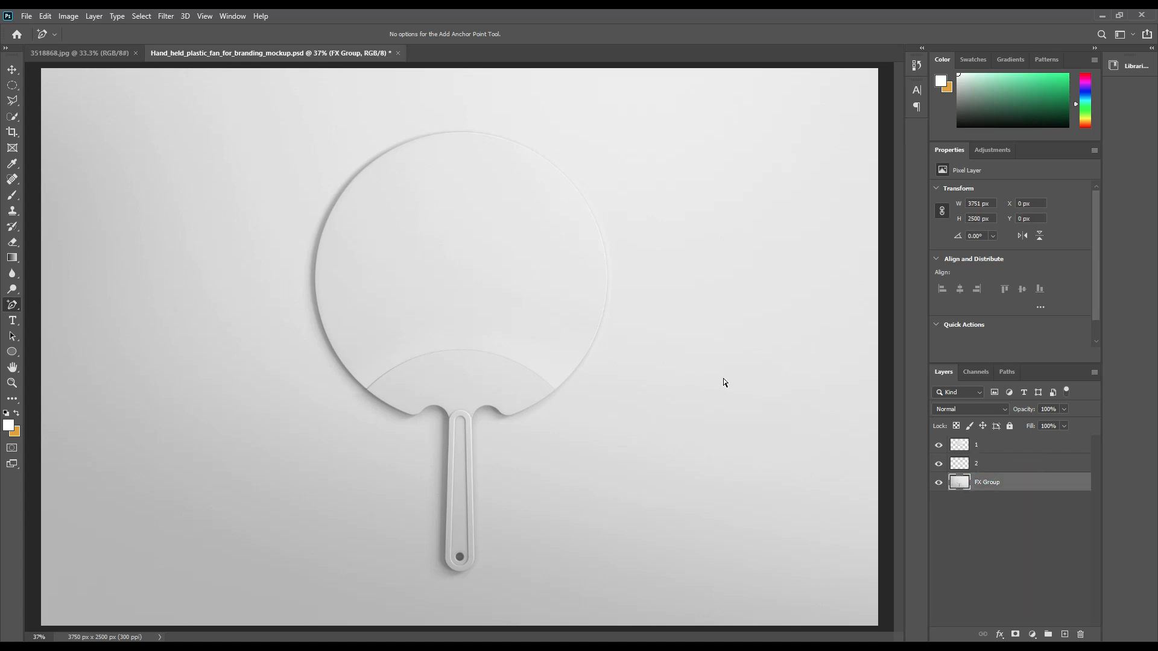
pyautogui.hotkey('ctrl', '+')
pyautogui.hotkey('ctrl', '+')
pyautogui.hotkey('ctrl', '+')
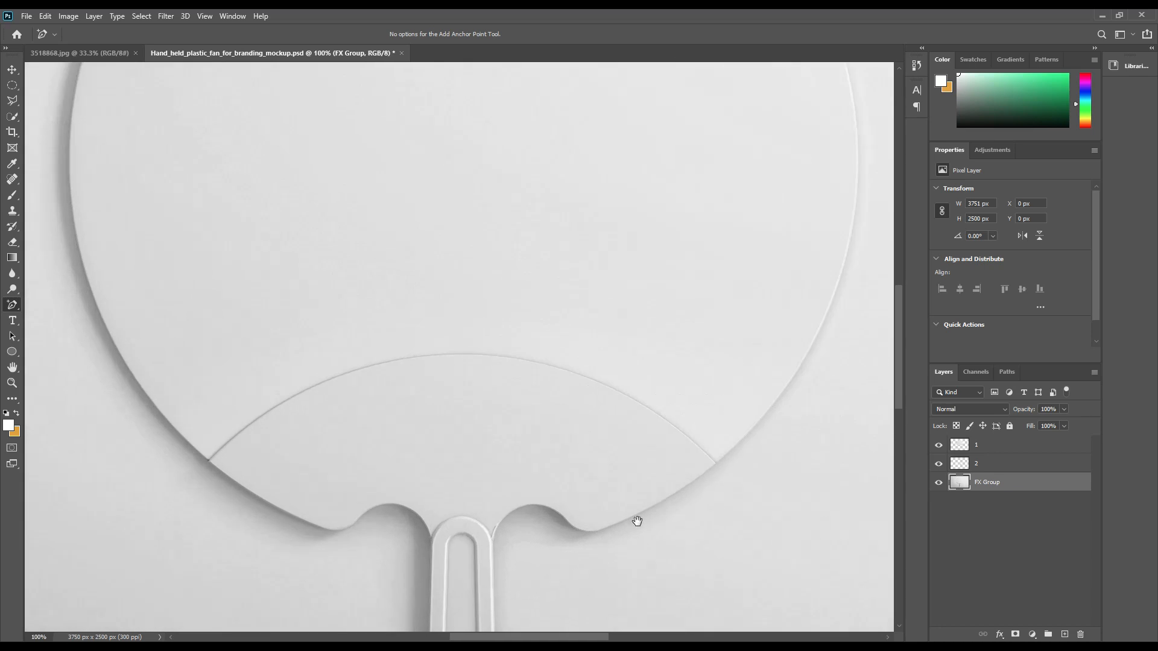
pyautogui.moveTo(633, 519); pyautogui.dragTo(664, 277)
pyautogui.moveTo(670, 359); pyautogui.dragTo(629, 325)
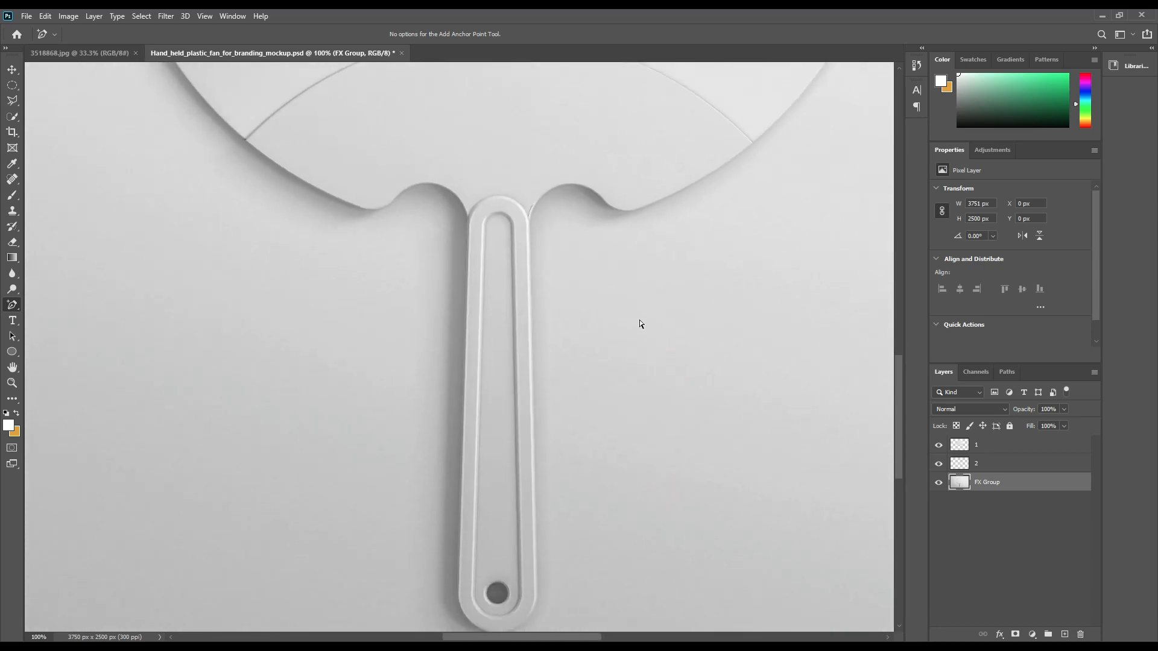
pyautogui.moveTo(13, 304); pyautogui.dragTo(62, 307)
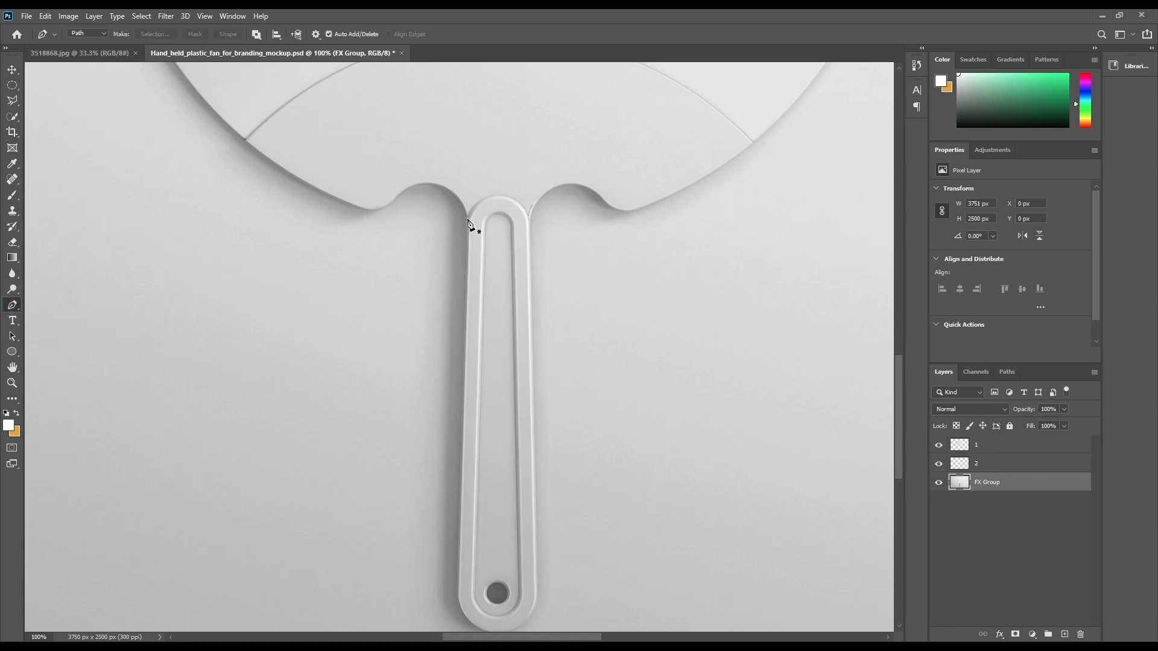
pyautogui.click(468, 222)
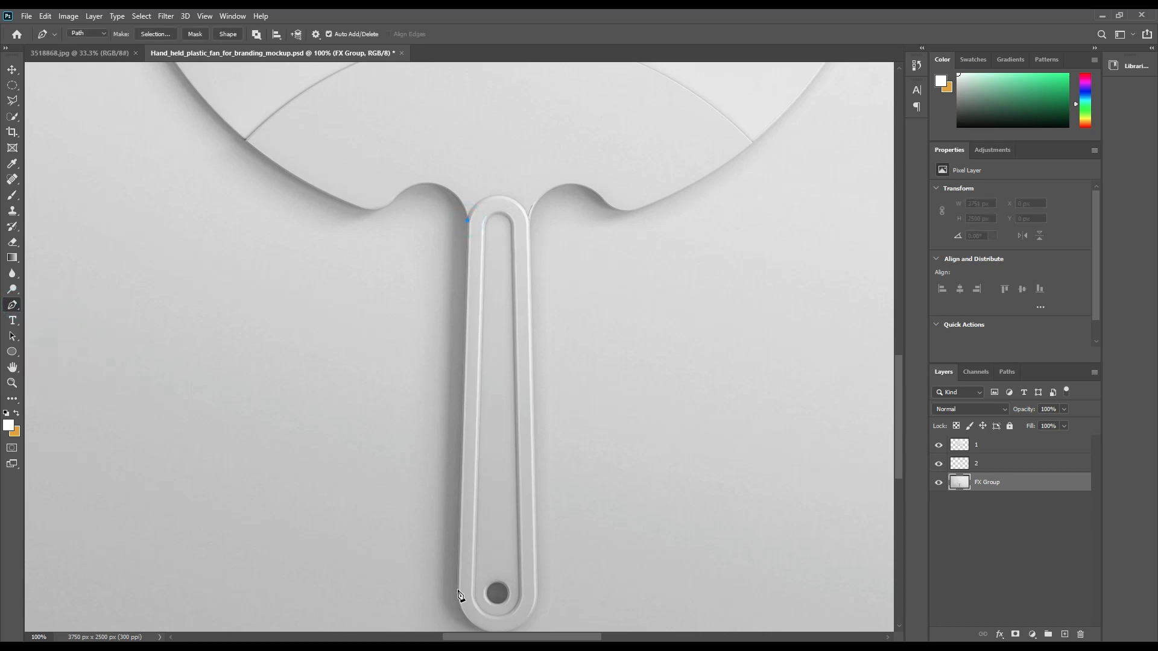
pyautogui.click(457, 593)
pyautogui.moveTo(611, 592); pyautogui.dragTo(607, 493)
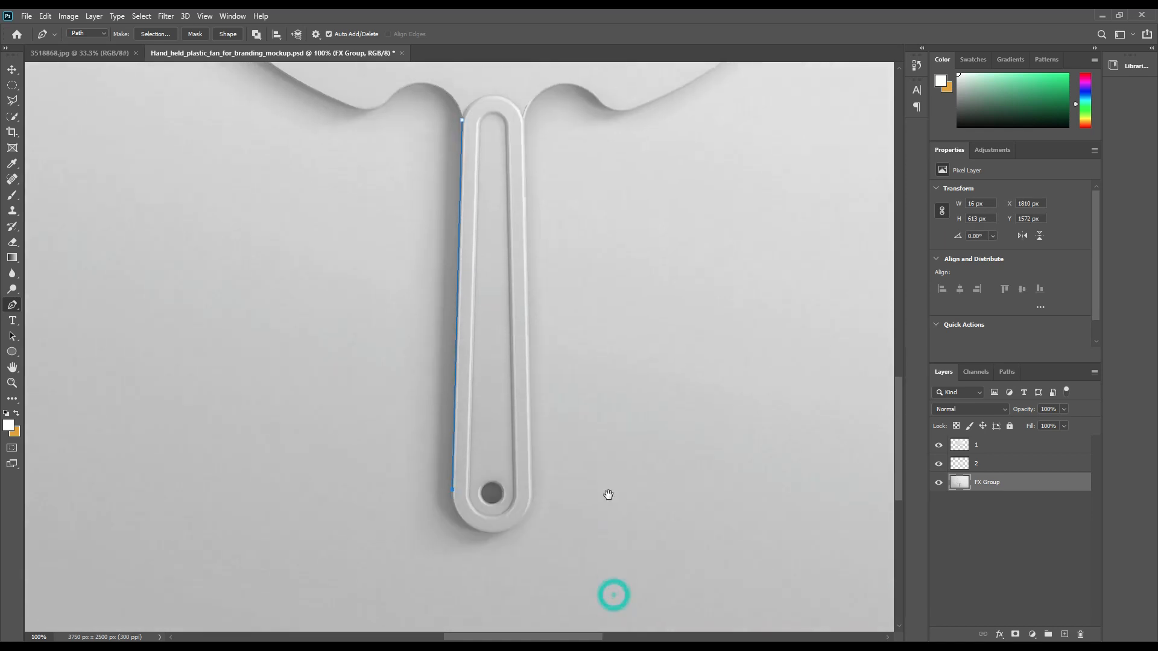
pyautogui.click(531, 489)
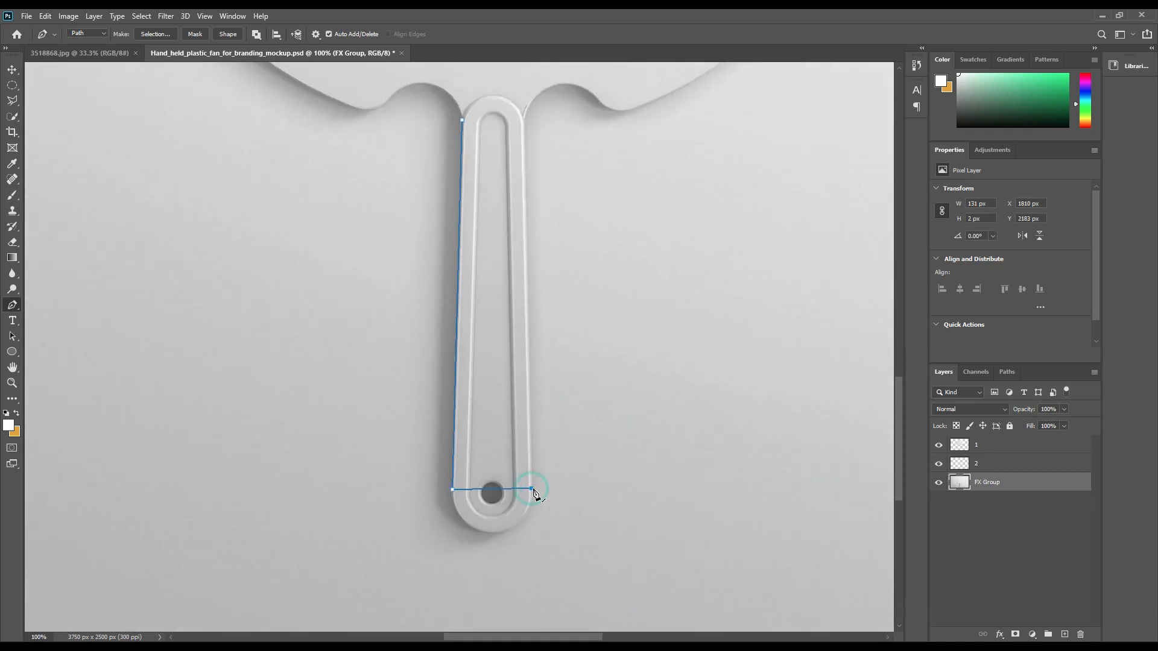
# Continue the path up the handle's right side, loop it over the lower fan section, and close it at the starting anchor.
pyautogui.click(524, 129)
pyautogui.click(538, 105)
pyautogui.click(523, 72)
pyautogui.click(474, 76)
pyautogui.click(425, 90)
pyautogui.click(463, 121)
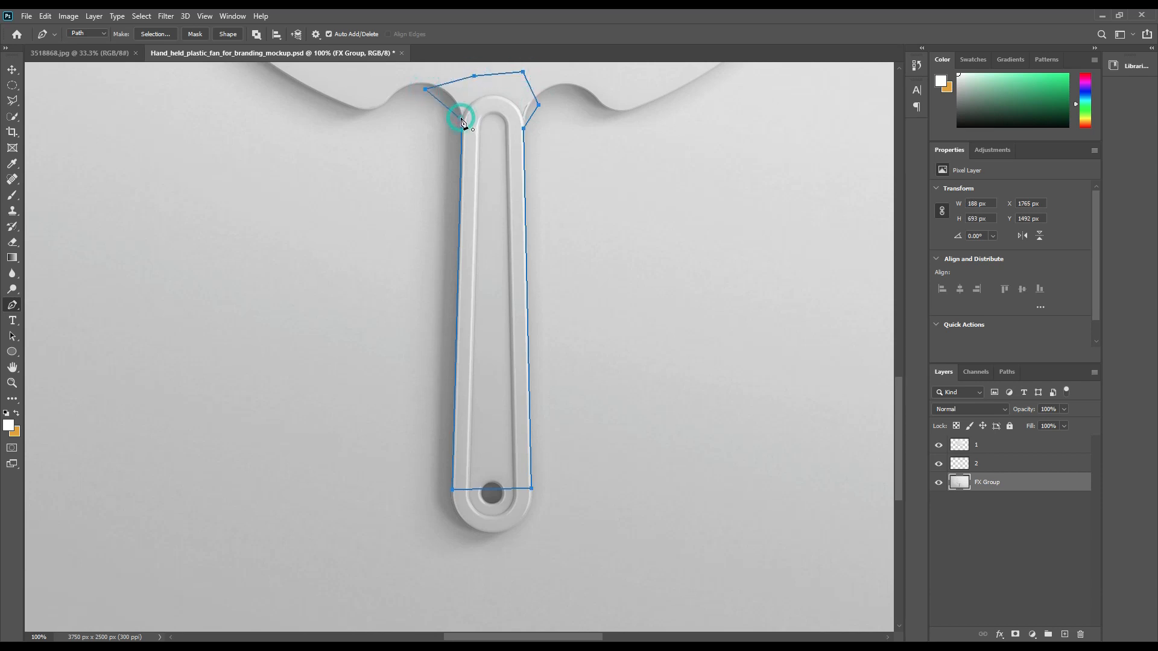
# Add an anchor to the straight bottom segment of the handle path and pull it down to the handle's rounded end.
pyautogui.rightClick(12, 305)
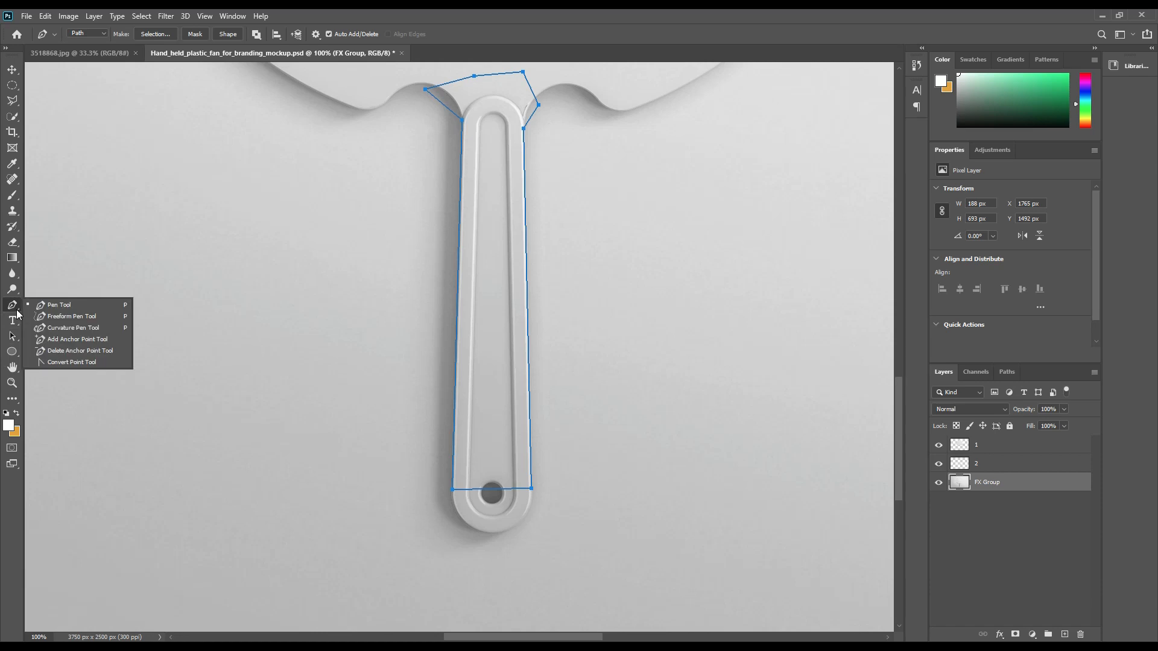
pyautogui.click(56, 340)
pyautogui.moveTo(491, 489); pyautogui.dragTo(494, 538)
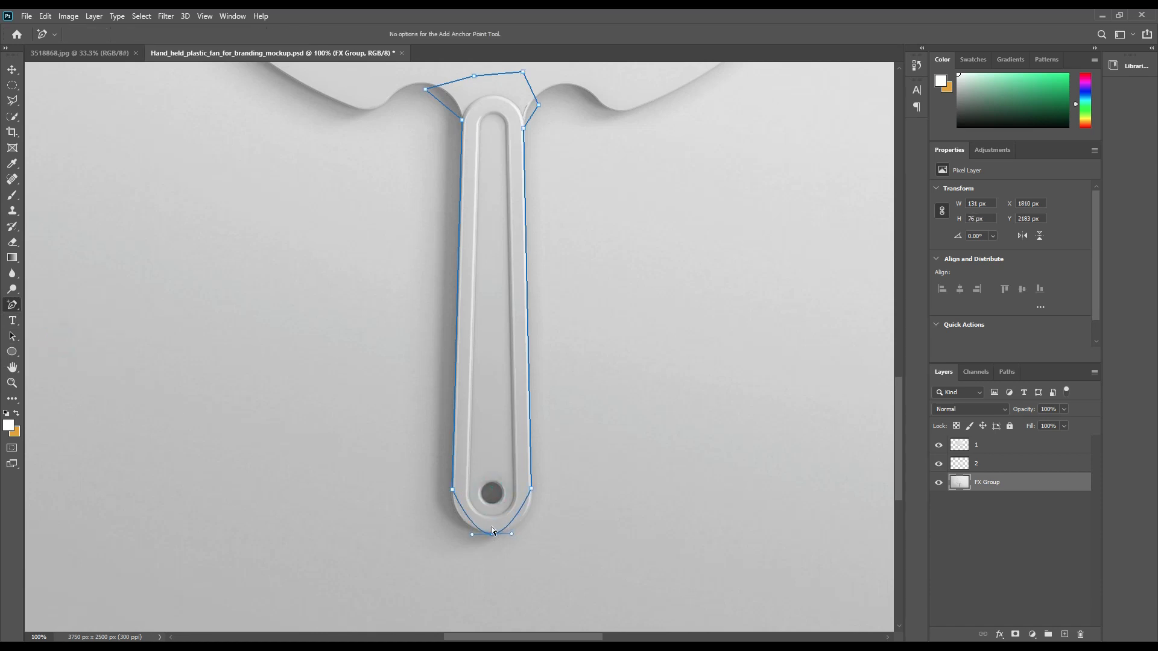
# Adjust the bottom anchor's curve handles and add an anchor at the lower-left curve to fit the path to the rounded end.
pyautogui.hotkey('ctrl', '+')
pyautogui.hotkey('ctrl', '+')
pyautogui.moveTo(565, 504); pyautogui.dragTo(571, 272)
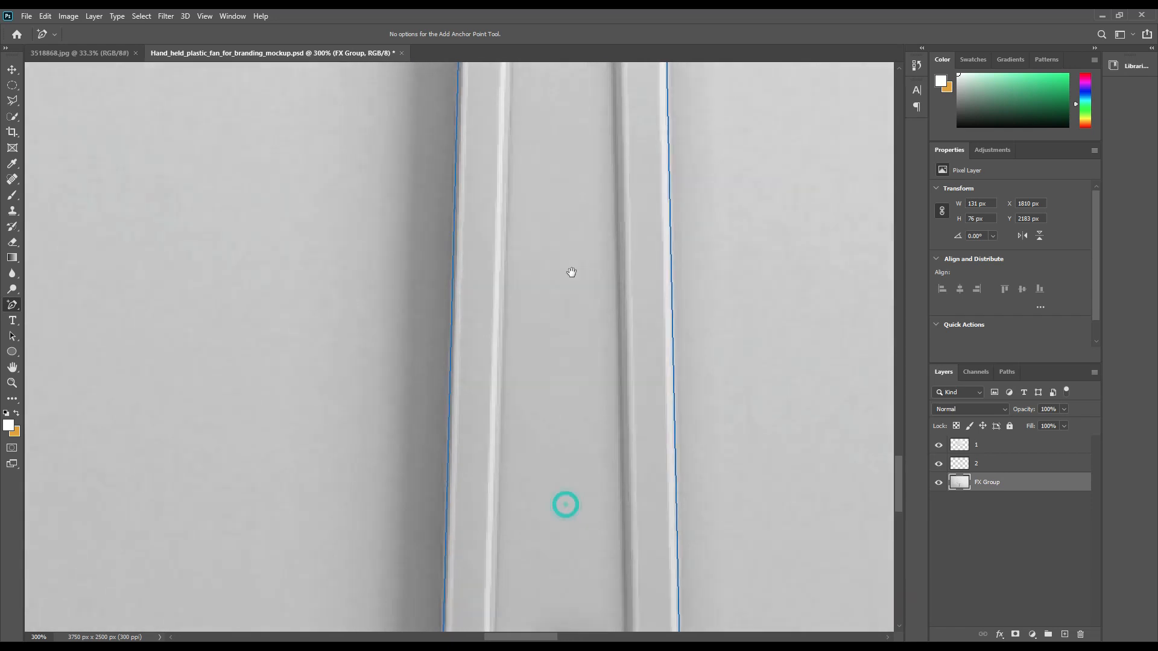
pyautogui.moveTo(560, 432); pyautogui.dragTo(544, 455)
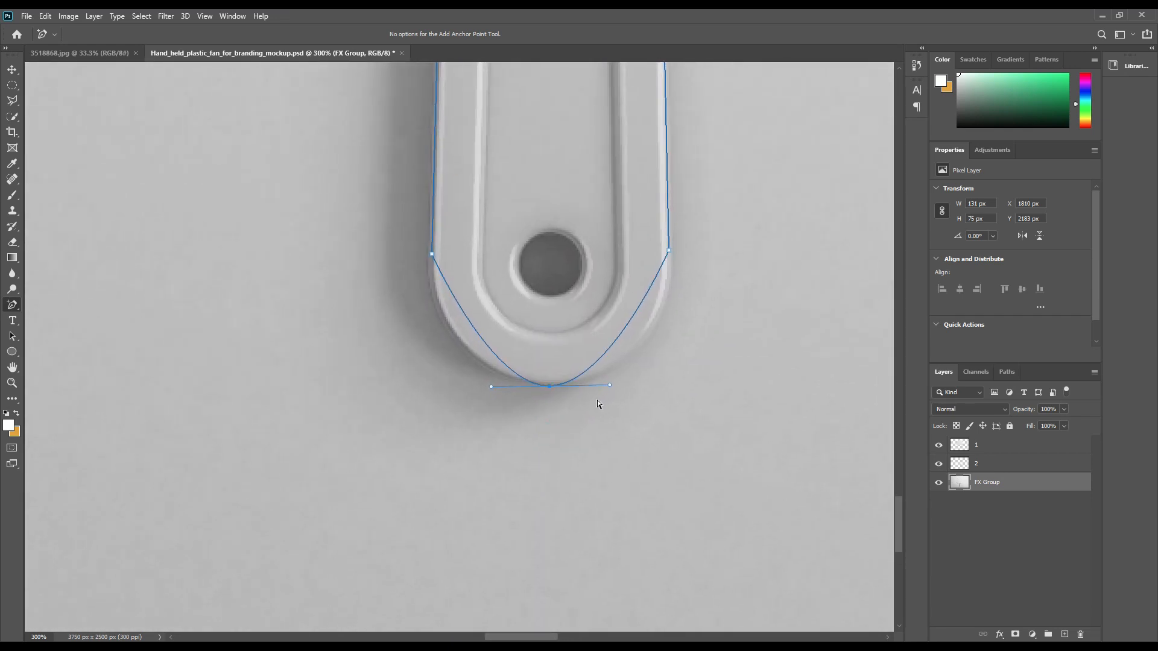
pyautogui.moveTo(608, 386); pyautogui.dragTo(681, 376)
pyautogui.moveTo(492, 394); pyautogui.dragTo(504, 393)
pyautogui.moveTo(486, 339); pyautogui.dragTo(465, 355)
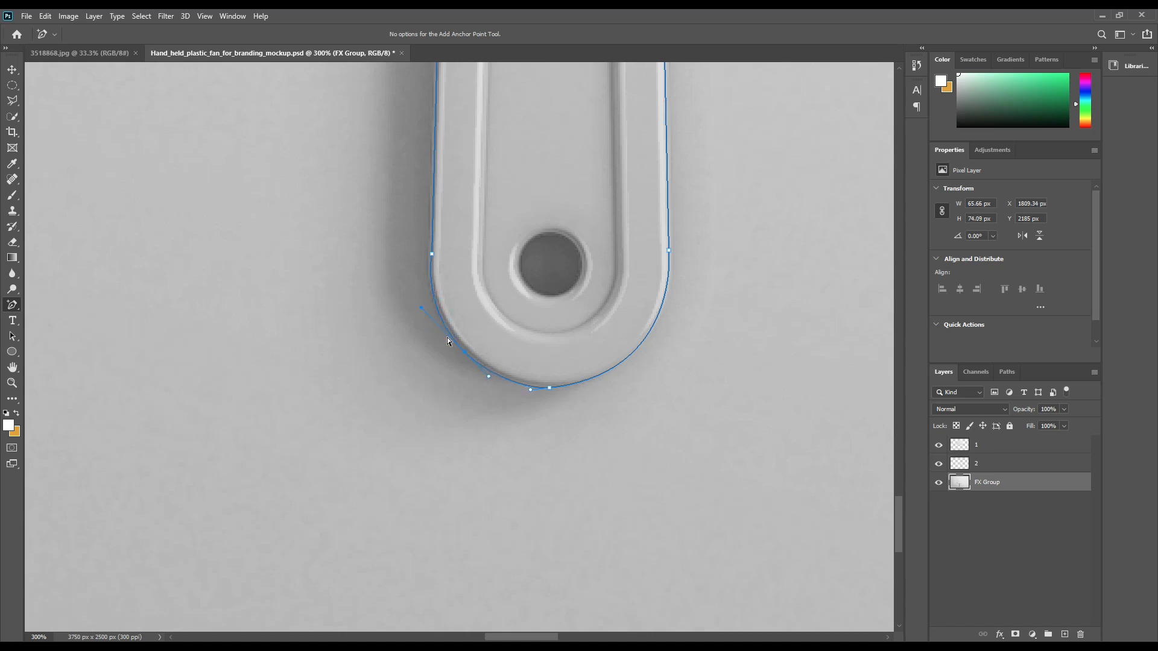
# Nudge the two side anchors beside the handle's hole so the path follows both outer edges.
pyautogui.click(432, 256)
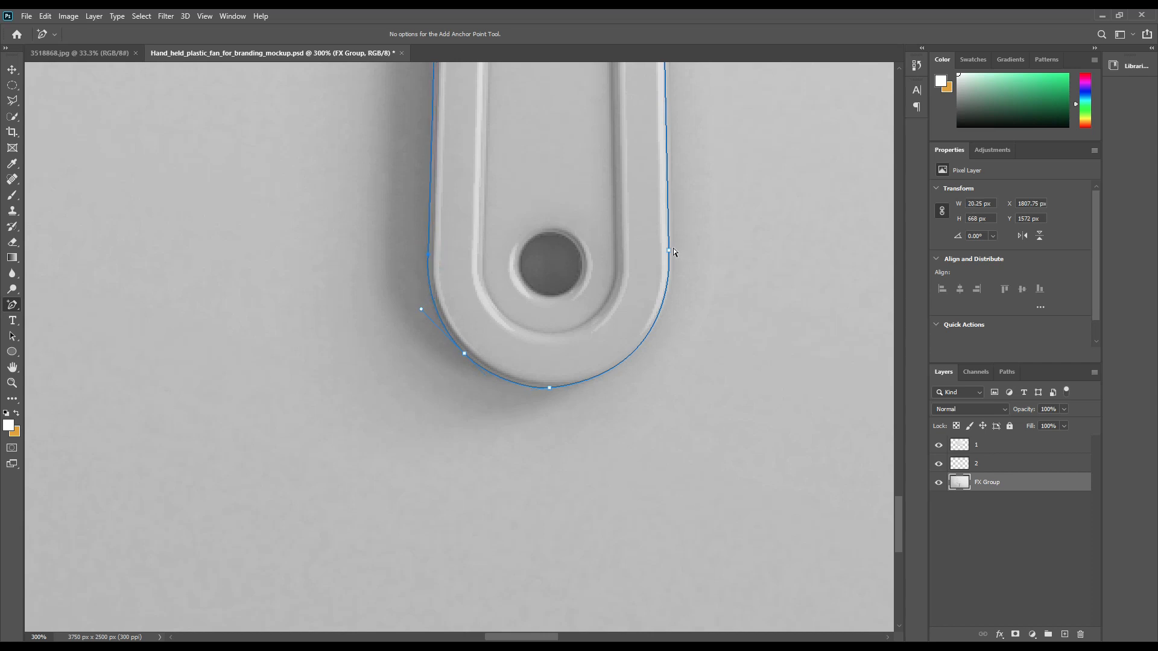
pyautogui.moveTo(669, 250); pyautogui.dragTo(670, 251)
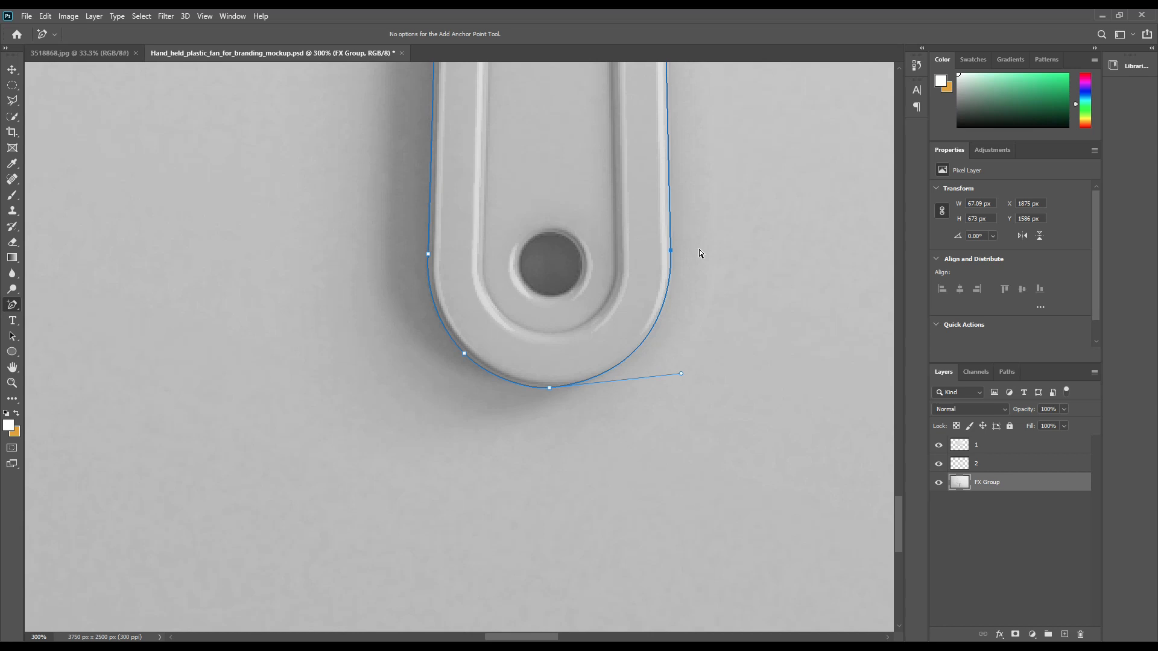
pyautogui.click(429, 254)
pyautogui.press('Right')
pyautogui.press('Right')
pyautogui.press('Right')
pyautogui.press('Right')
pyautogui.press('Left')
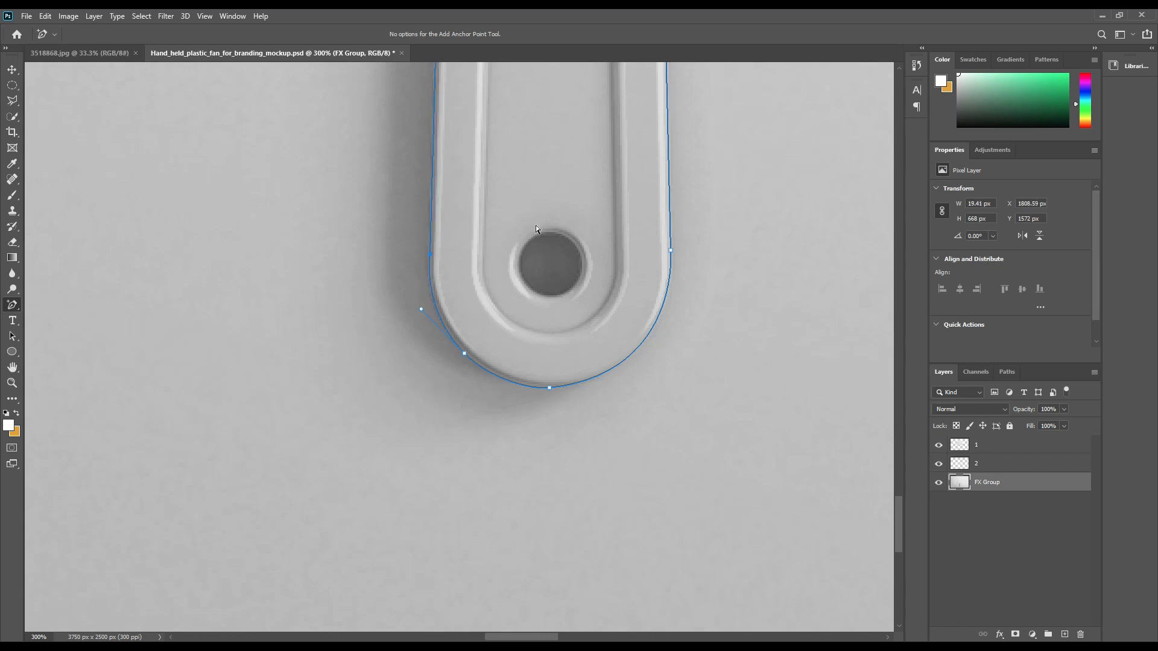
# Shift the path anchor at the upper-right side of the handle slightly onto its outer edge.
pyautogui.moveTo(572, 172); pyautogui.dragTo(558, 483)
pyautogui.moveTo(567, 253); pyautogui.dragTo(567, 484)
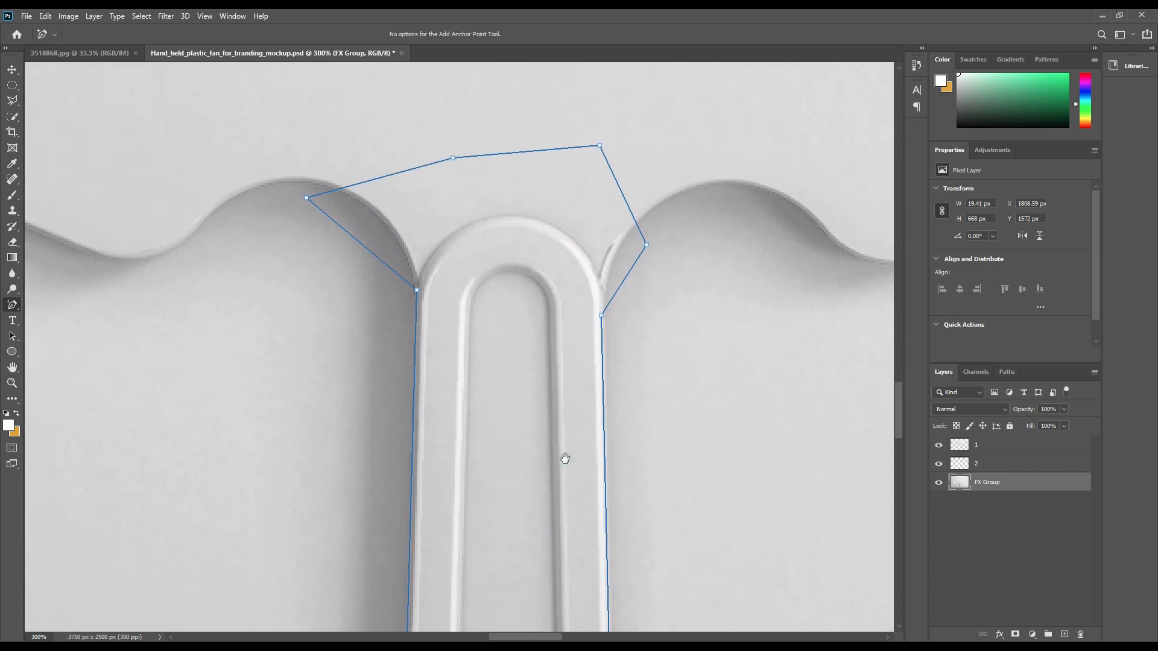
pyautogui.moveTo(602, 322); pyautogui.dragTo(603, 322)
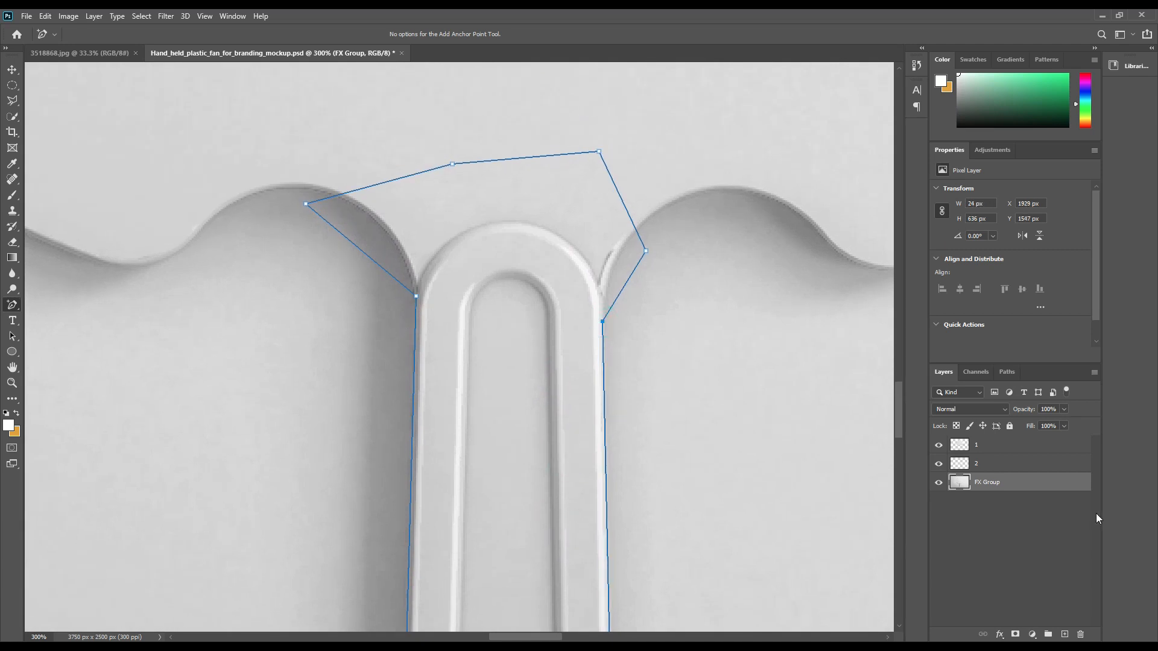
# Convert the closed handle path into a new anti-aliased selection.
pyautogui.hotkey('ctrl', '0')
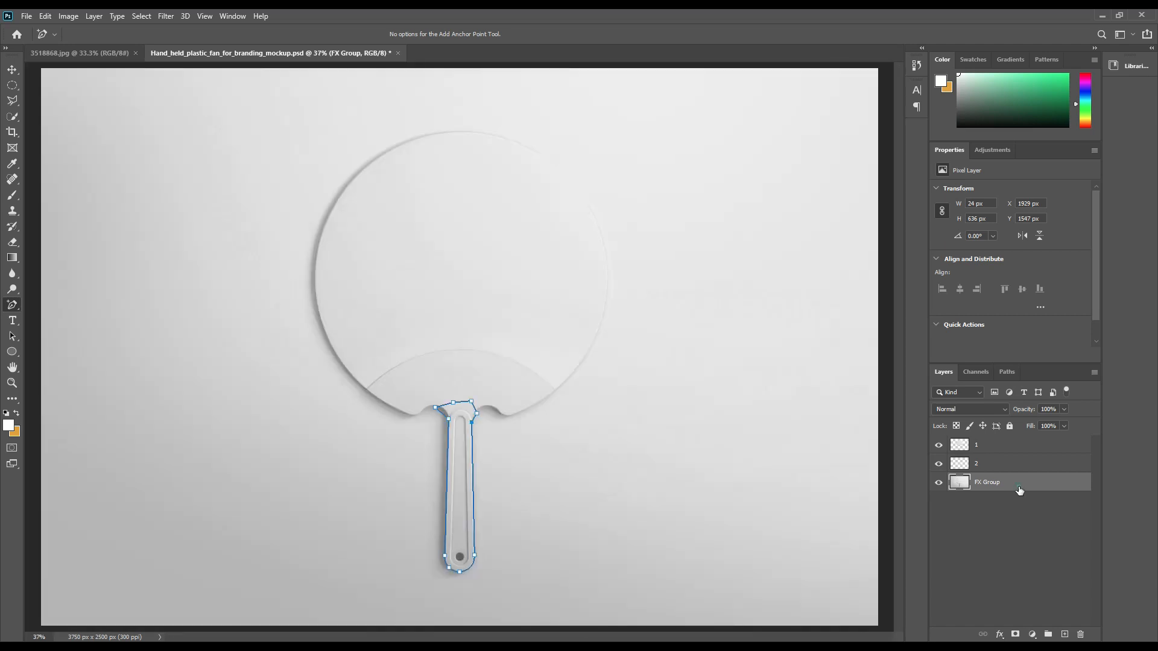
pyautogui.rightClick(465, 461)
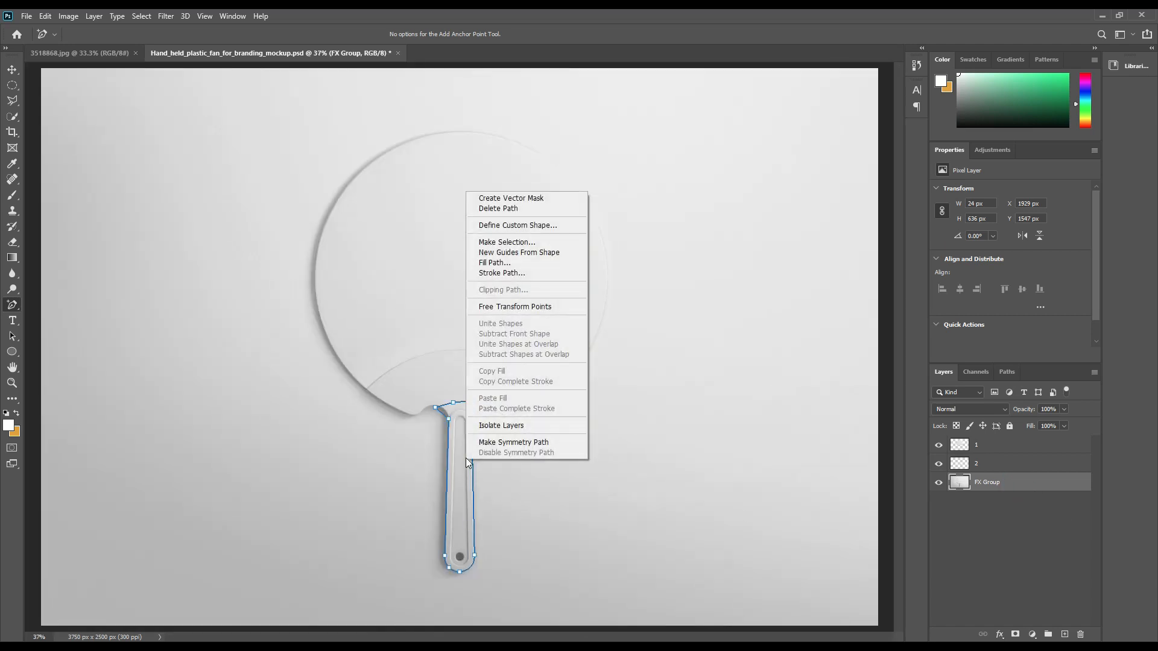
pyautogui.click(521, 243)
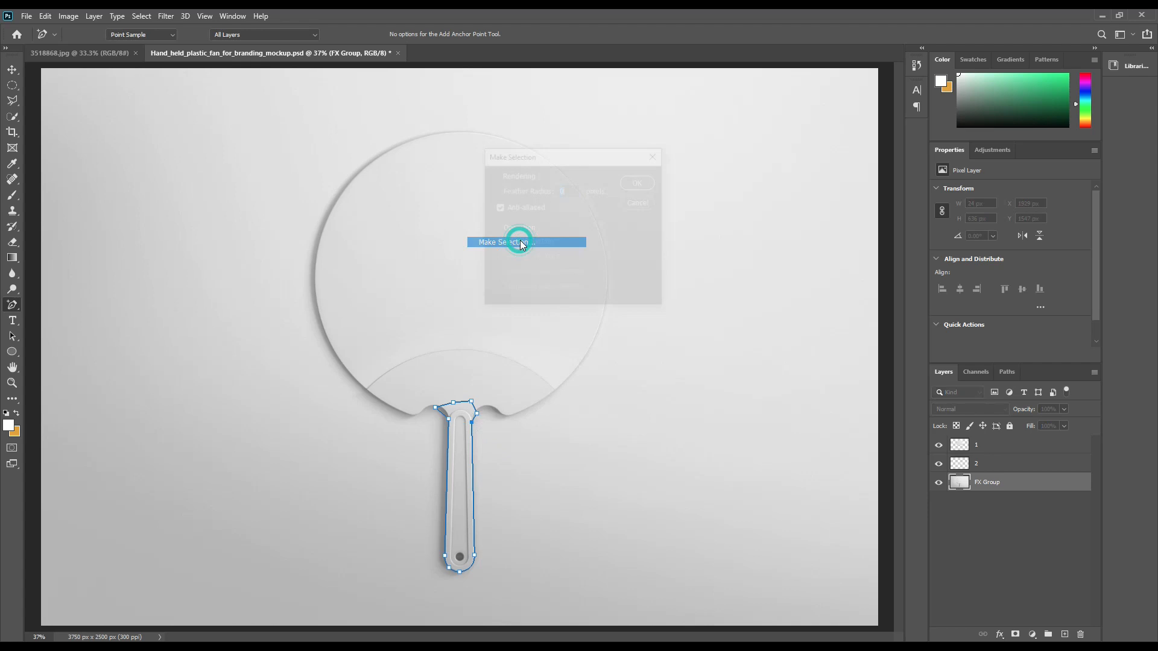
pyautogui.click(638, 191)
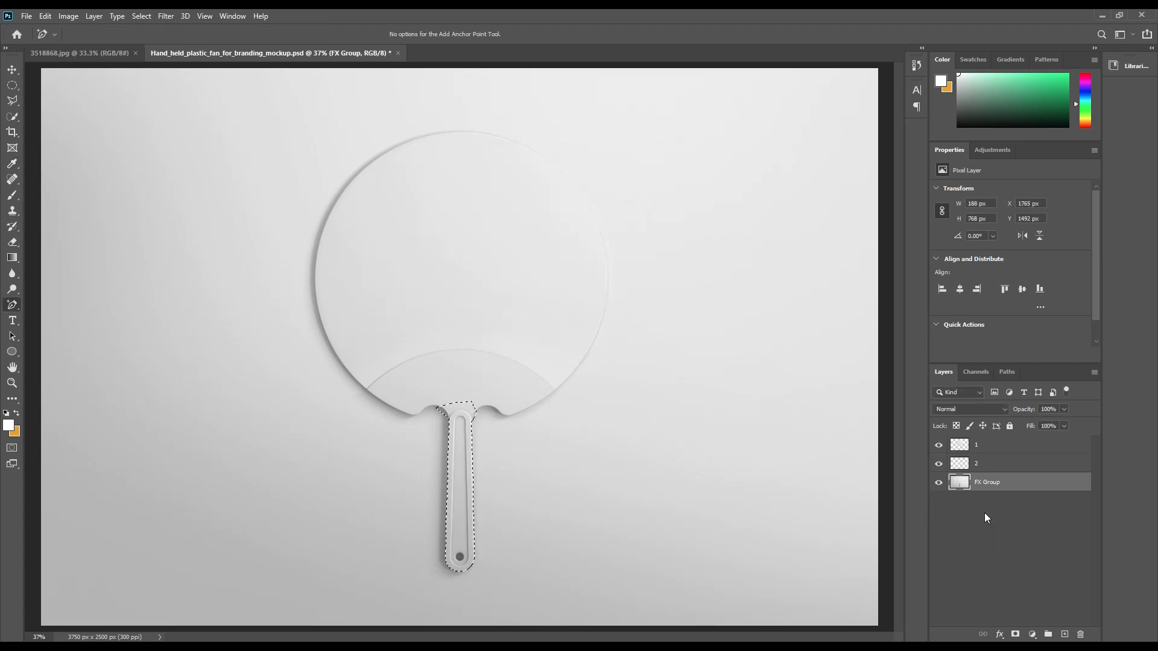
# Copy the selected handle area of FX Group to a new layer and rename that layer 3.
pyautogui.click(988, 483)
pyautogui.hotkey('ctrl', 'j')
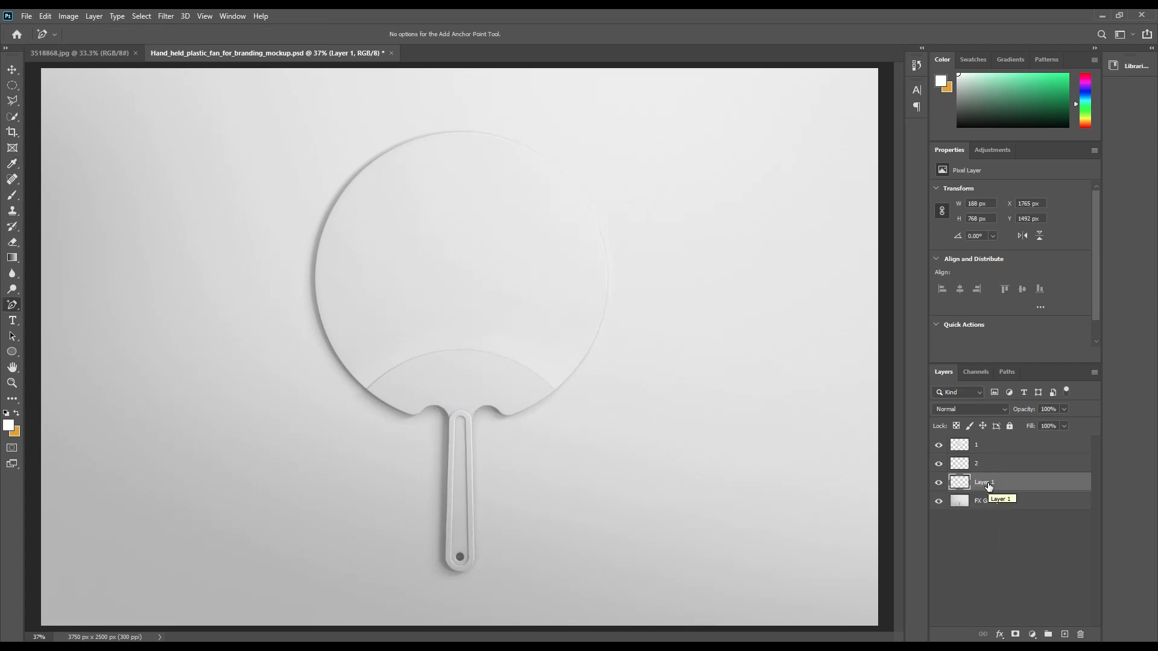
pyautogui.doubleClick(988, 483)
pyautogui.write('3')
pyautogui.press('Return')
# Hide FX Group and layers 1 and 2 so that only the handle layer is shown.
pyautogui.click(939, 501)
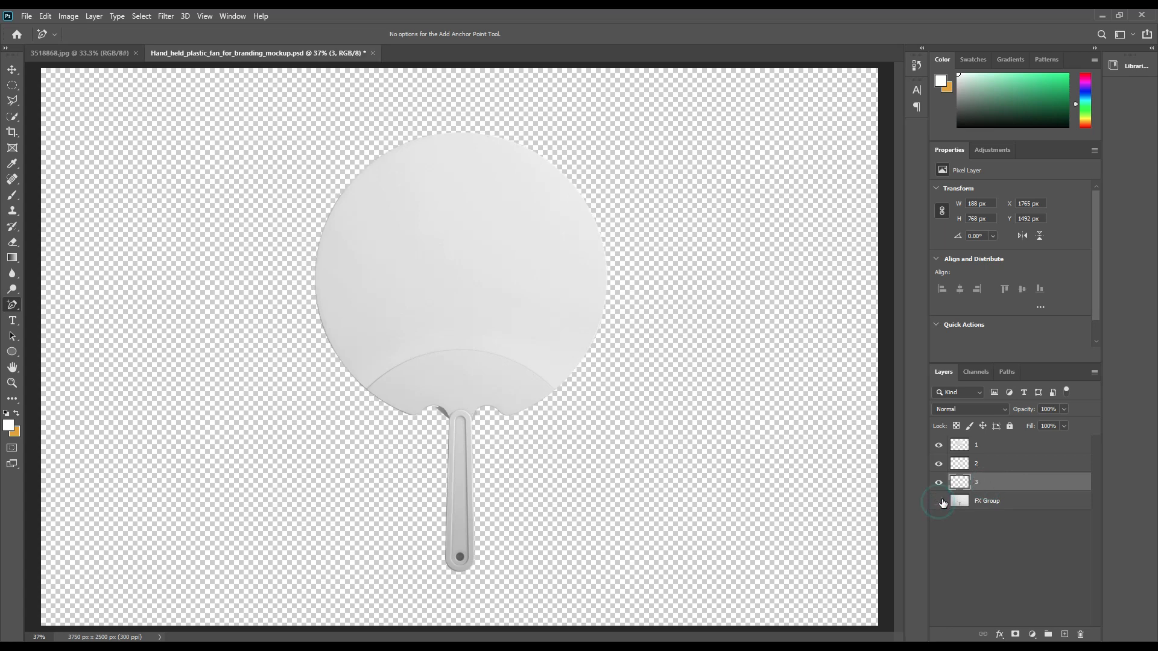
pyautogui.click(941, 445)
pyautogui.click(937, 463)
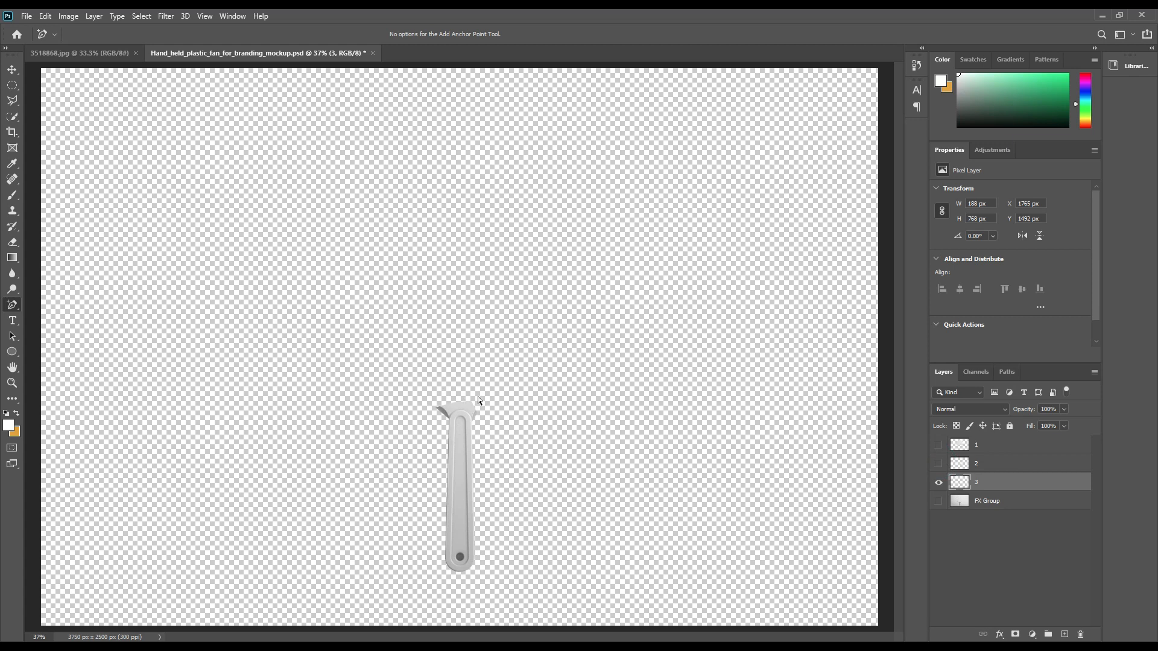
# Load layer 2's outline as a selection, delete that overlapping area from layer 3, and deselect.
pyautogui.scroll(2, 461, 426)
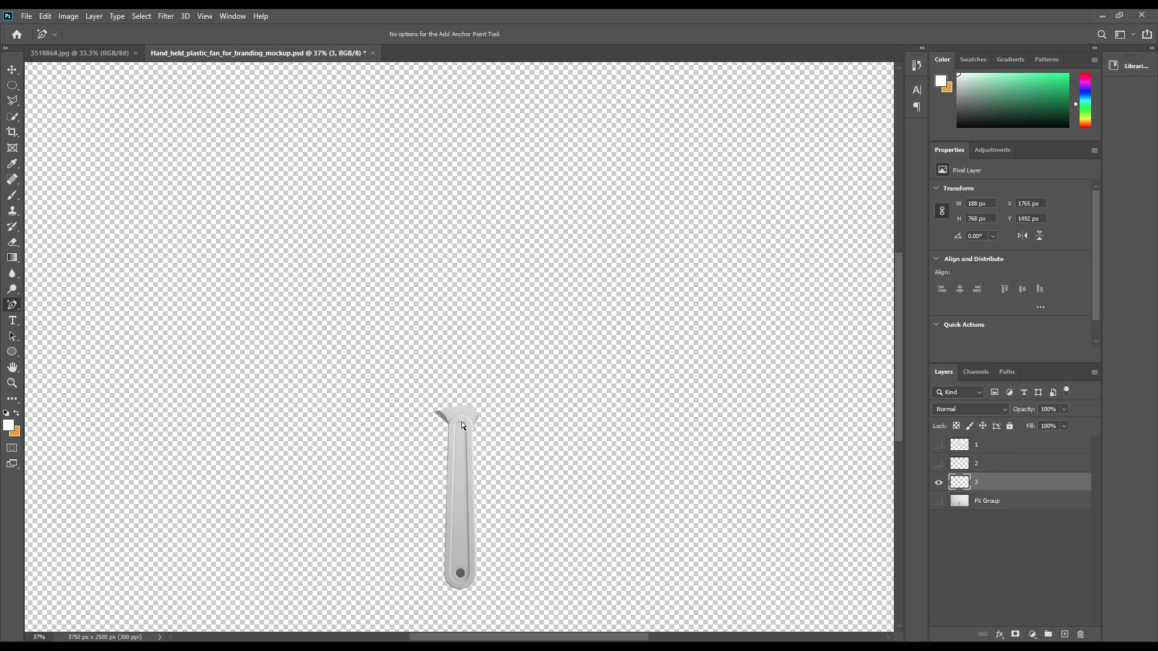
pyautogui.moveTo(517, 474); pyautogui.dragTo(555, 290)
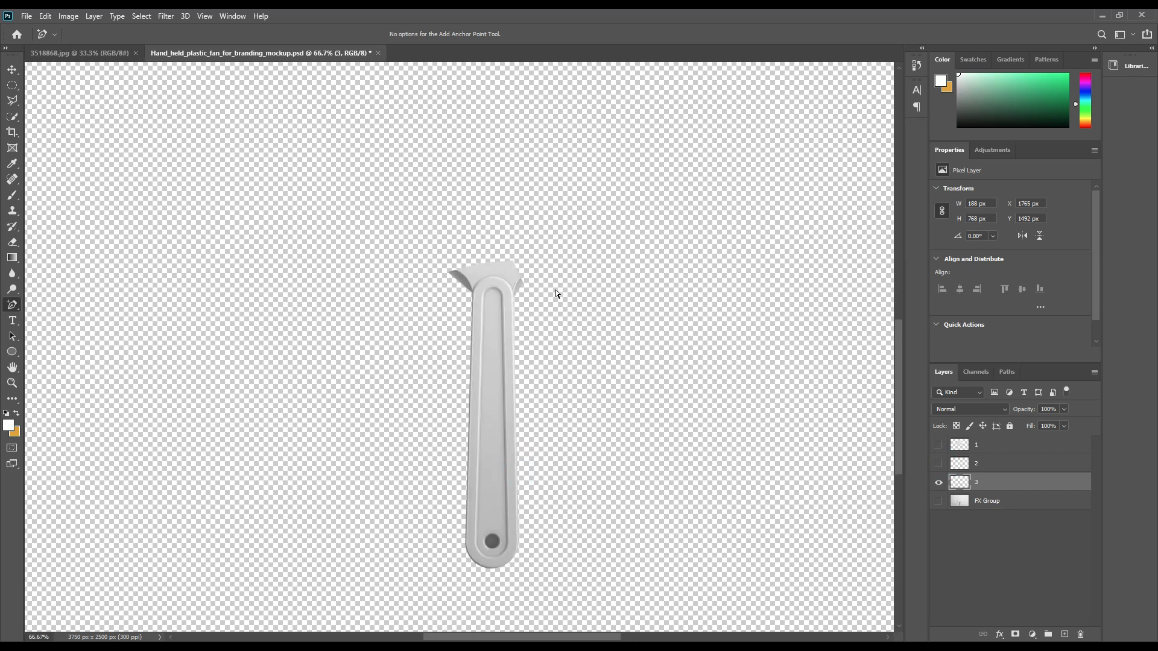
pyautogui.hotkey('ctrl', '+')
pyautogui.hotkey('ctrl', '+')
pyautogui.moveTo(576, 244); pyautogui.dragTo(522, 402)
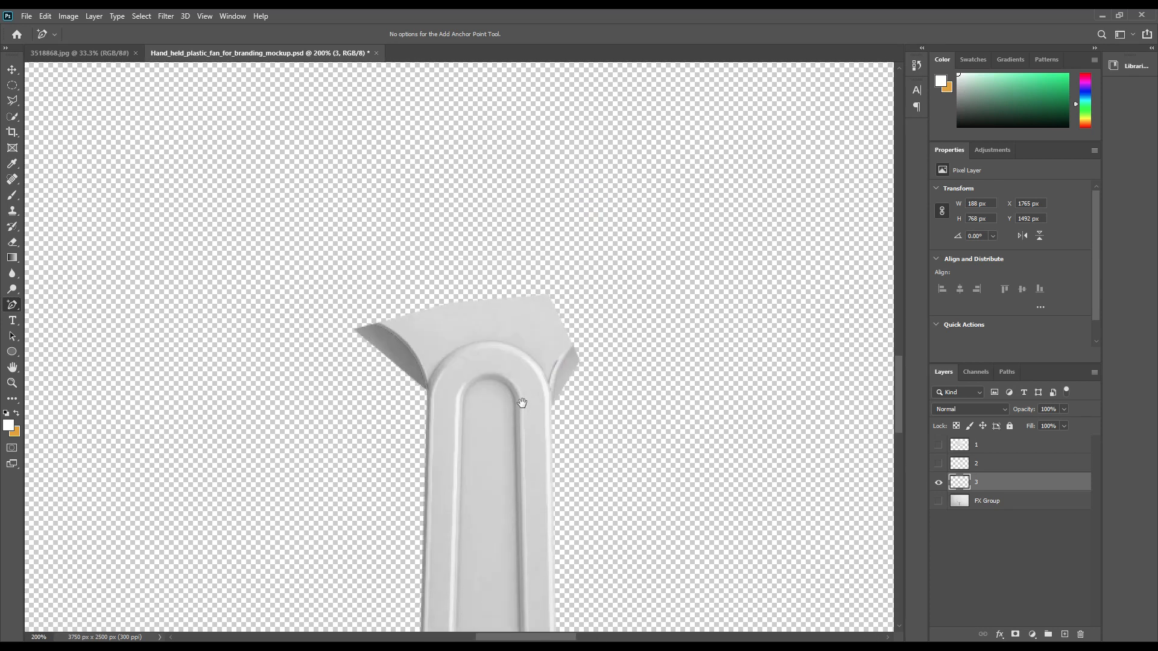
pyautogui.keyDown('ctrl'); pyautogui.click(959, 466); pyautogui.keyUp('ctrl')
pyautogui.click(1009, 483)
pyautogui.press('Delete')
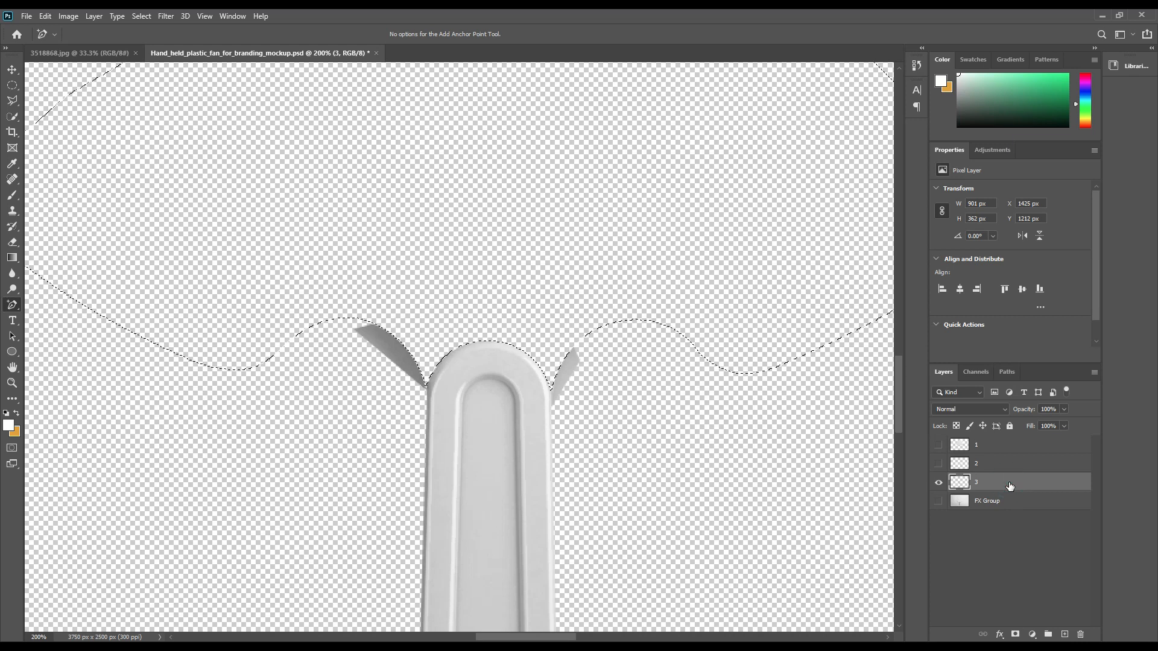
pyautogui.hotkey('ctrl', 'd')
pyautogui.keyDown('ctrl'); pyautogui.click(962, 482); pyautogui.keyUp('ctrl')
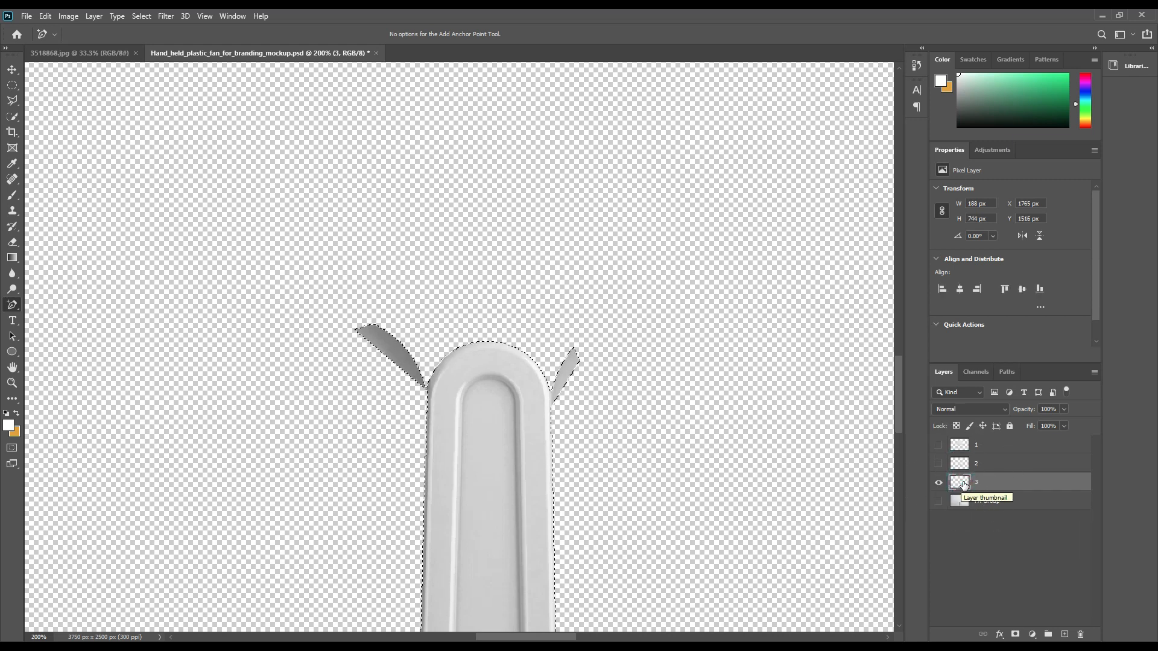
pyautogui.hotkey('ctrl', 'd')
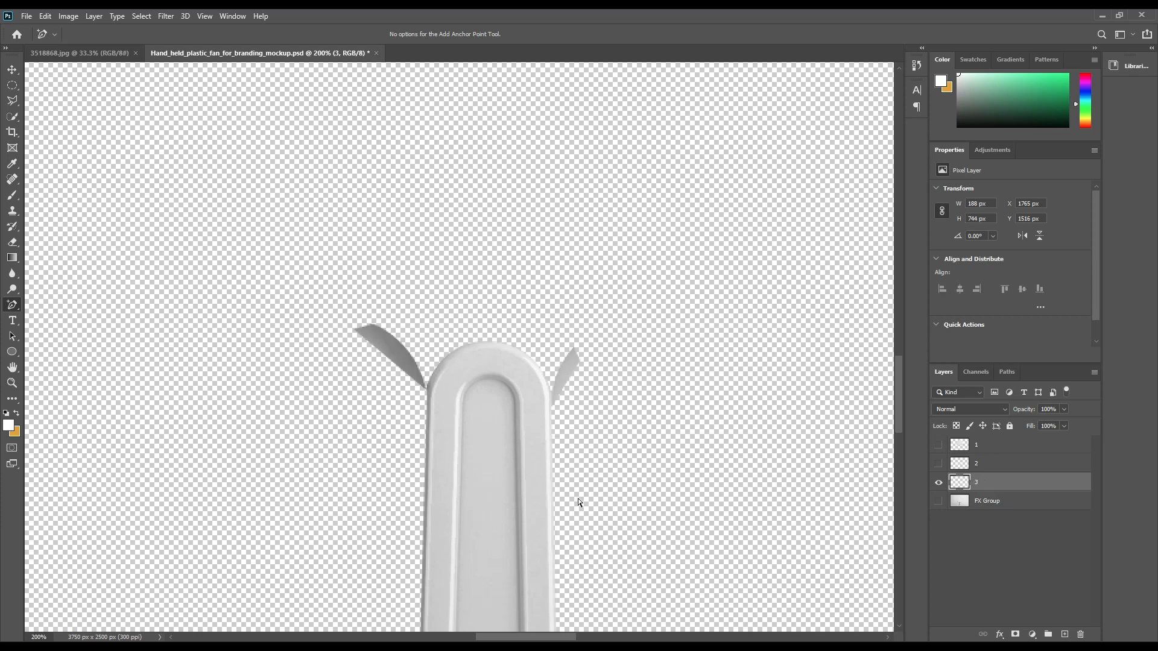
# Choose the Eraser tool and set its brush to maximum hardness.
pyautogui.click(14, 243)
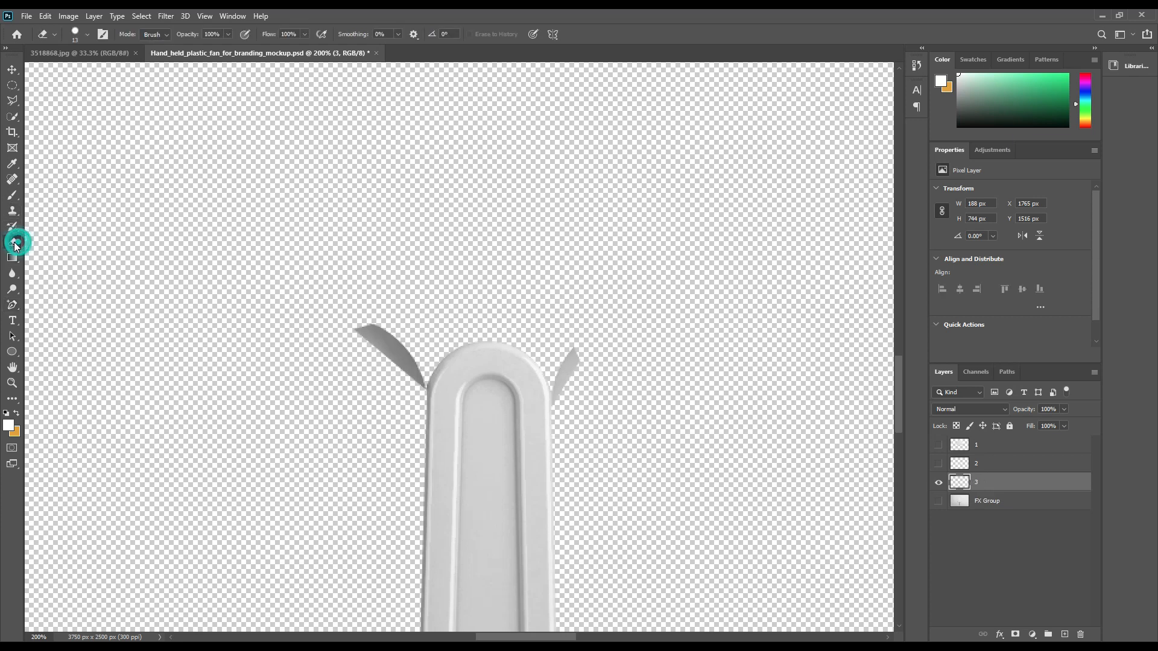
pyautogui.click(88, 35)
pyautogui.moveTo(110, 99); pyautogui.dragTo(37, 103)
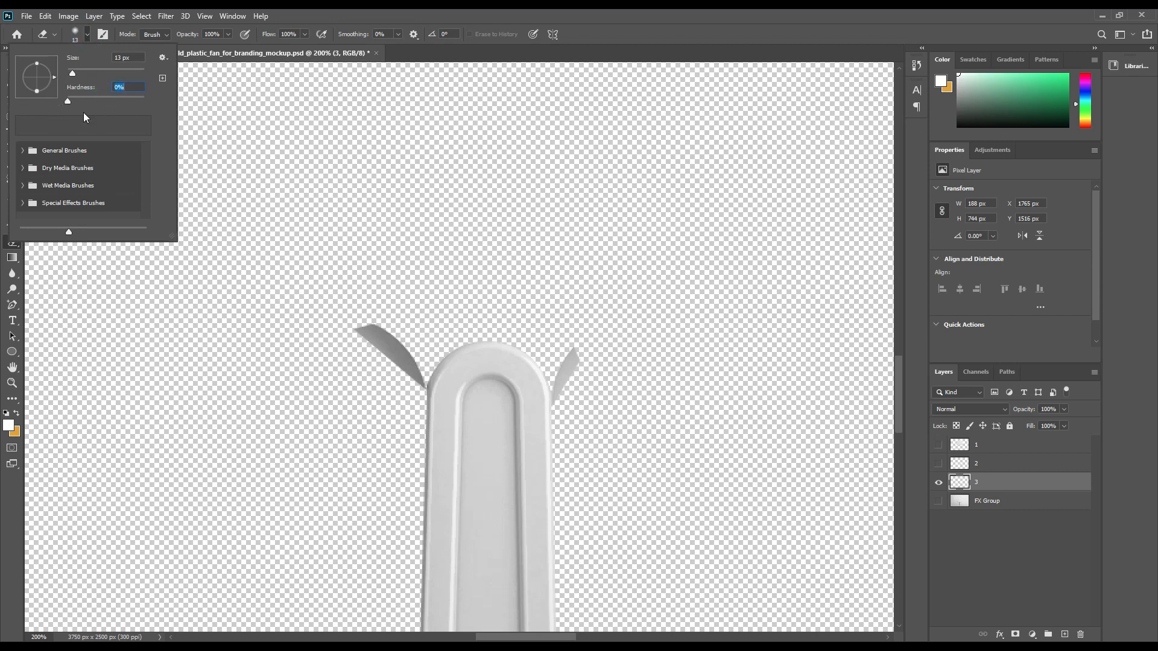
pyautogui.moveTo(136, 100); pyautogui.dragTo(151, 101)
pyautogui.click(294, 9)
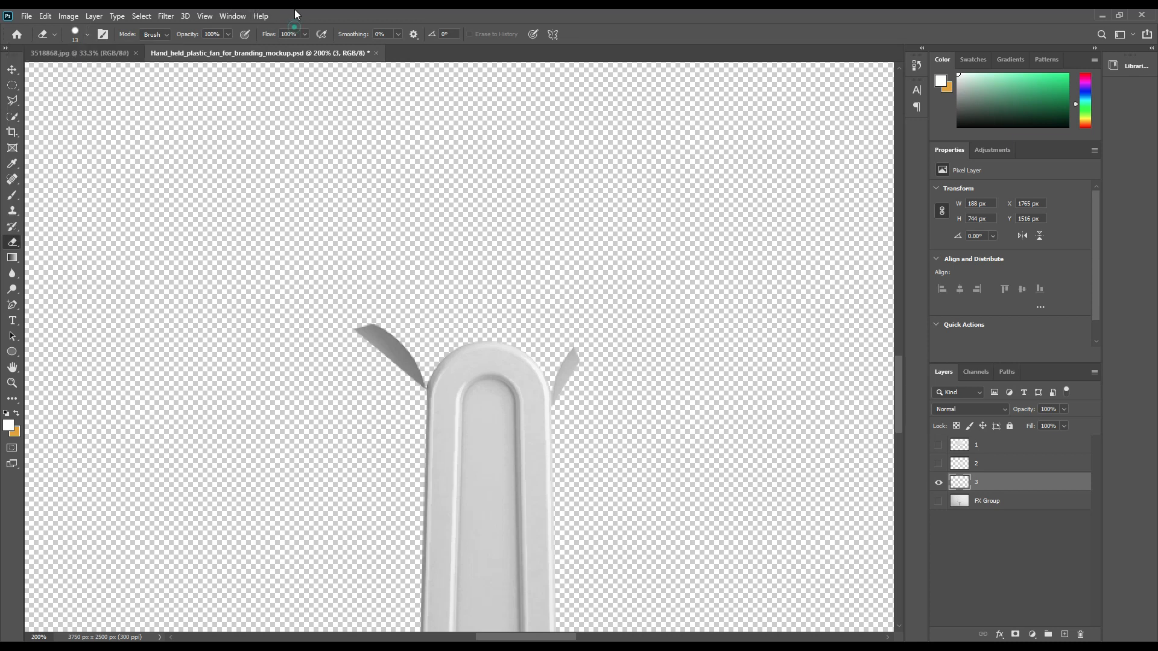
# Enlarge the eraser to 50 px and erase the leftover slivers on both sides of the handle's top on layer 3.
pyautogui.press(']')
pyautogui.press(']')
pyautogui.press(']')
pyautogui.press(']')
pyautogui.moveTo(339, 336)
pyautogui.mouseDown()
pyautogui.moveTo(360, 360)
pyautogui.moveTo(396, 388)
pyautogui.moveTo(368, 318)
pyautogui.mouseUp()
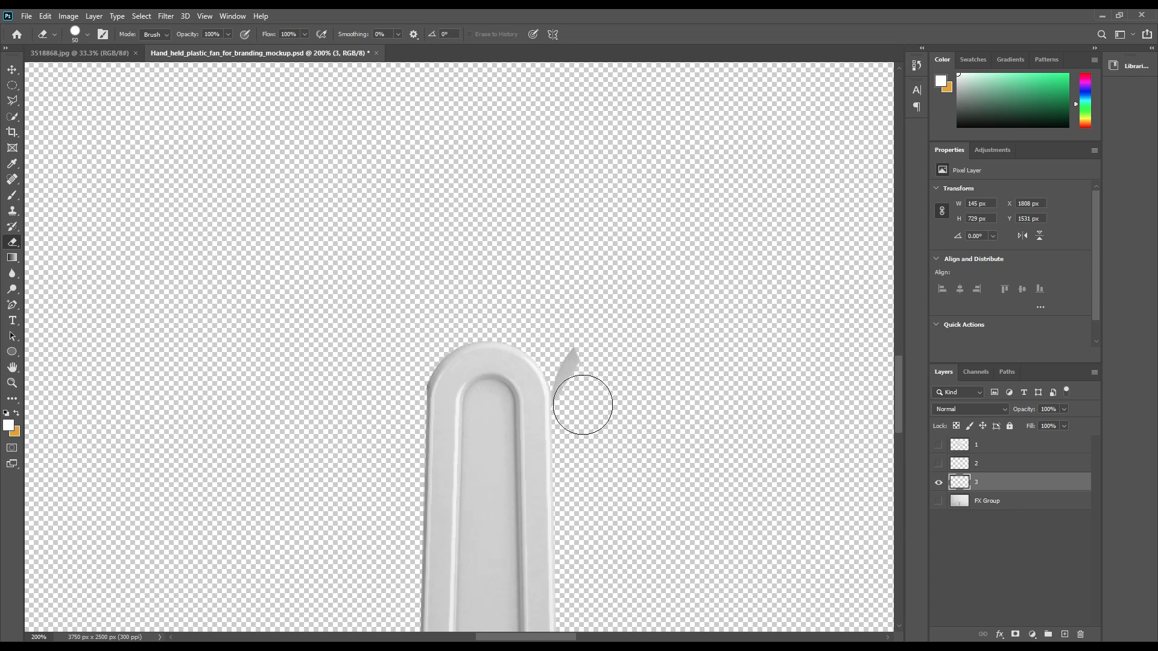
pyautogui.moveTo(580, 405); pyautogui.dragTo(582, 277)
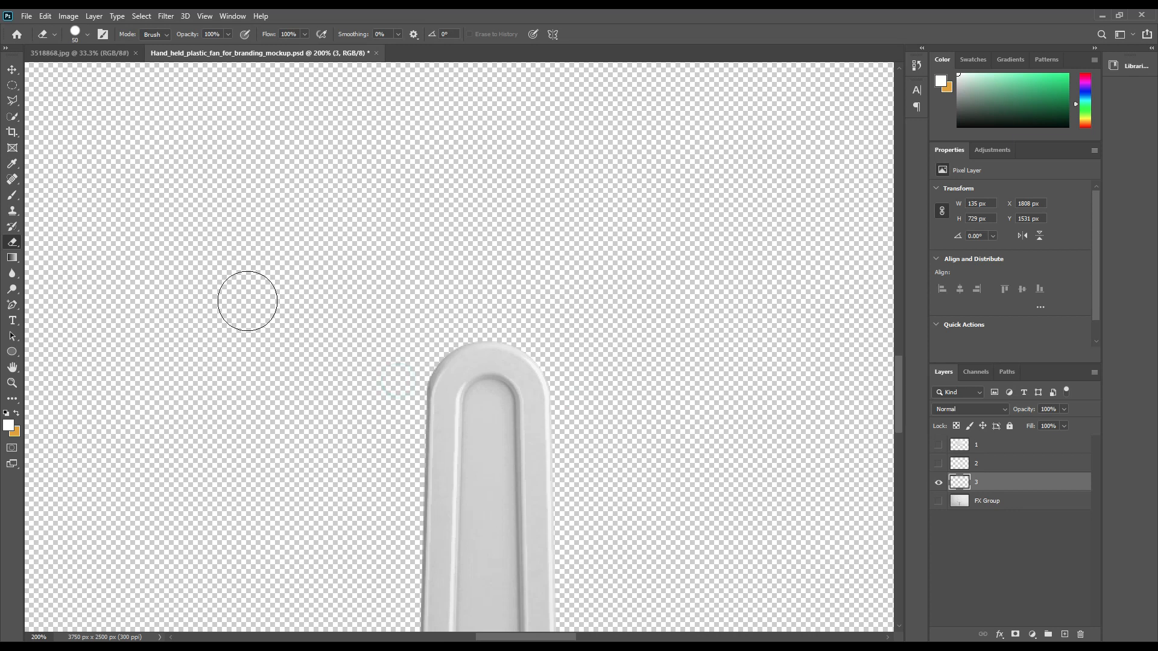
pyautogui.click(13, 69)
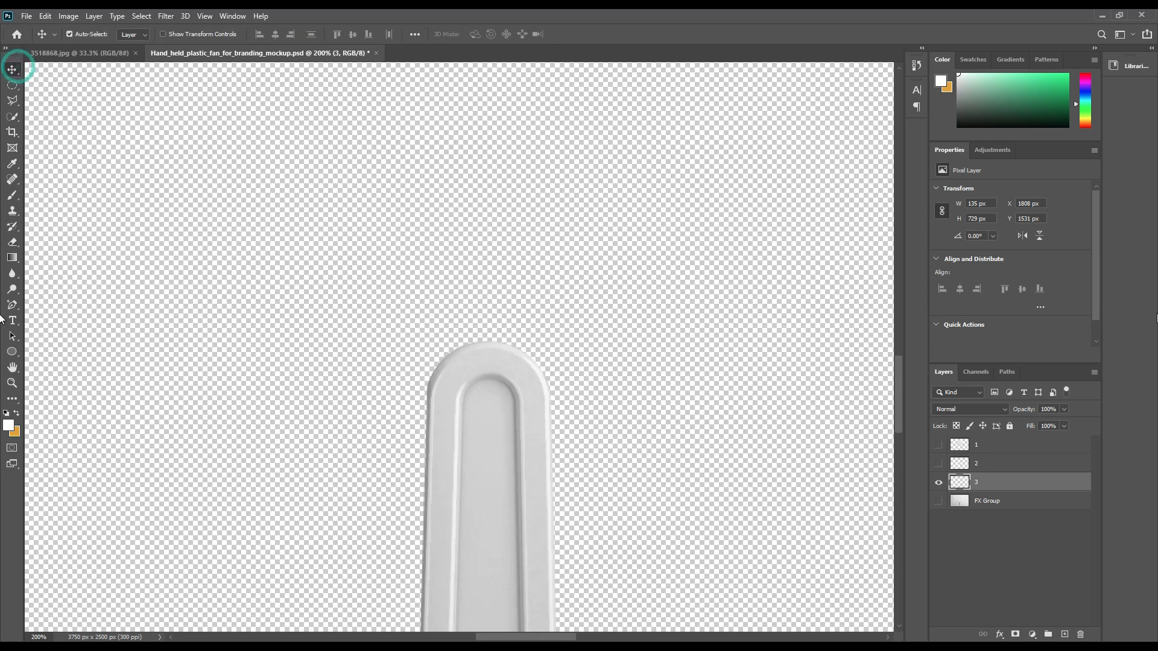
# Show layer 2 together with layer 3 and check how the fan's lower section meets the handle.
pyautogui.click(939, 463)
pyautogui.click(939, 483)
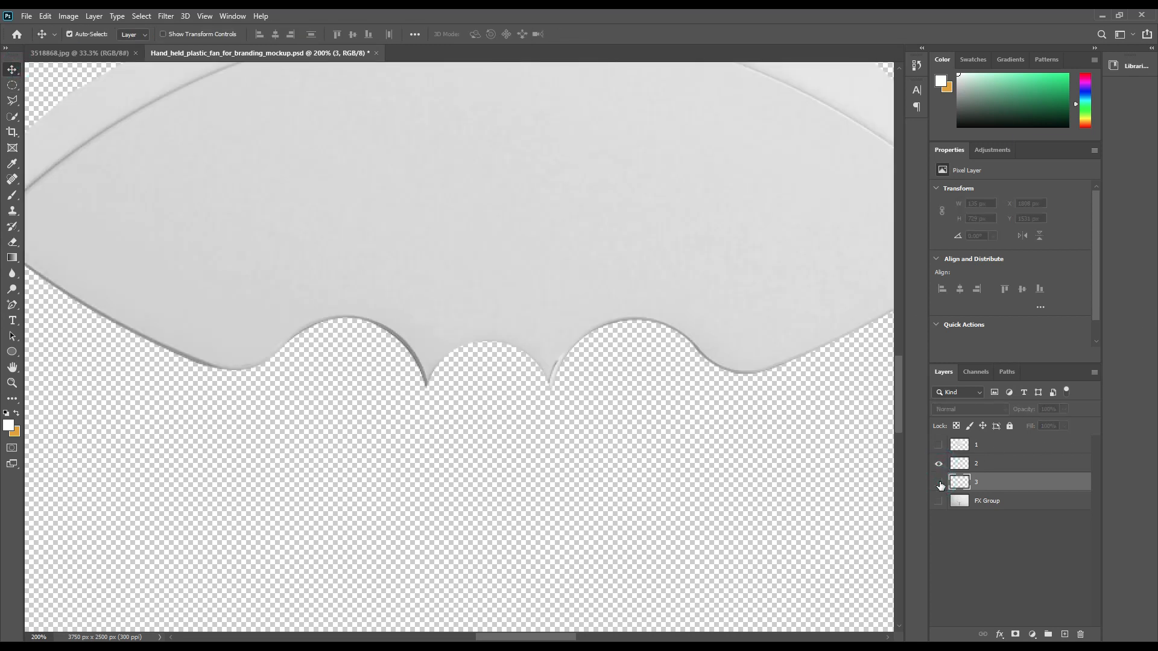
pyautogui.click(939, 483)
pyautogui.moveTo(642, 213); pyautogui.dragTo(659, 353)
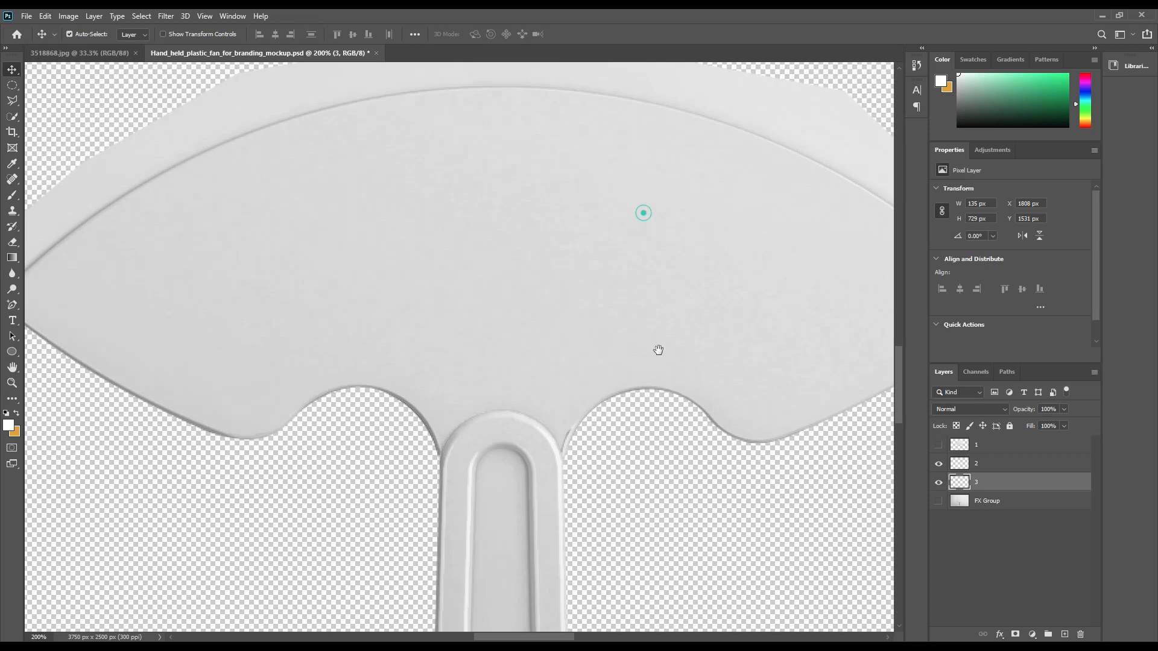
pyautogui.hotkey('ctrl', '-')
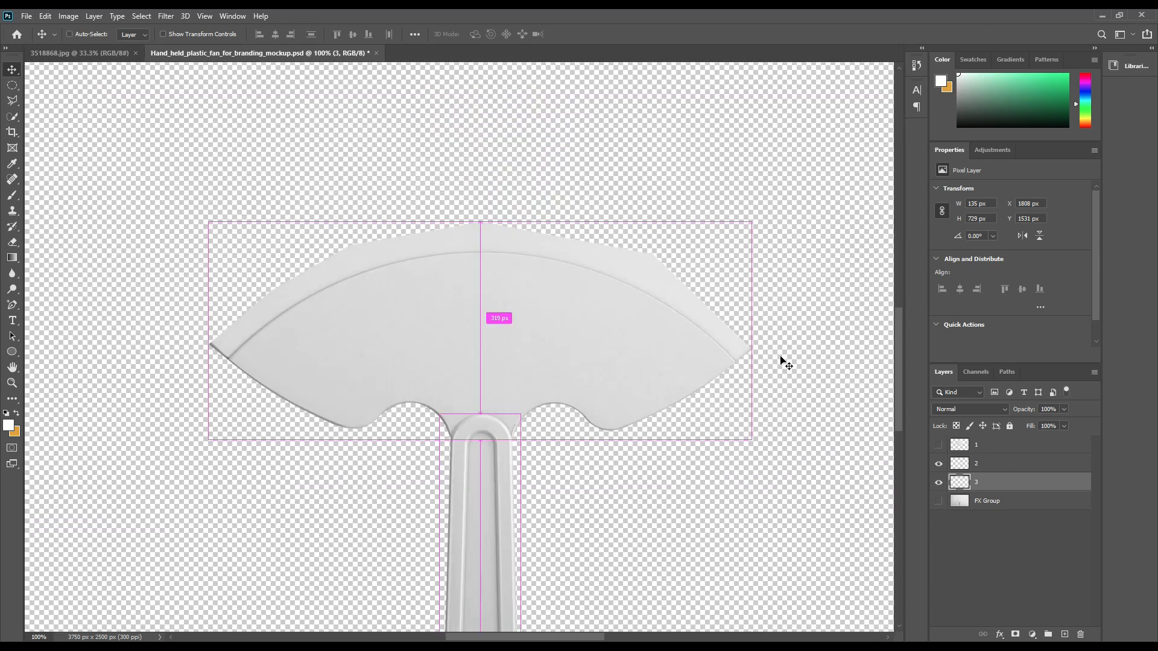
pyautogui.click(939, 462)
pyautogui.click(939, 462)
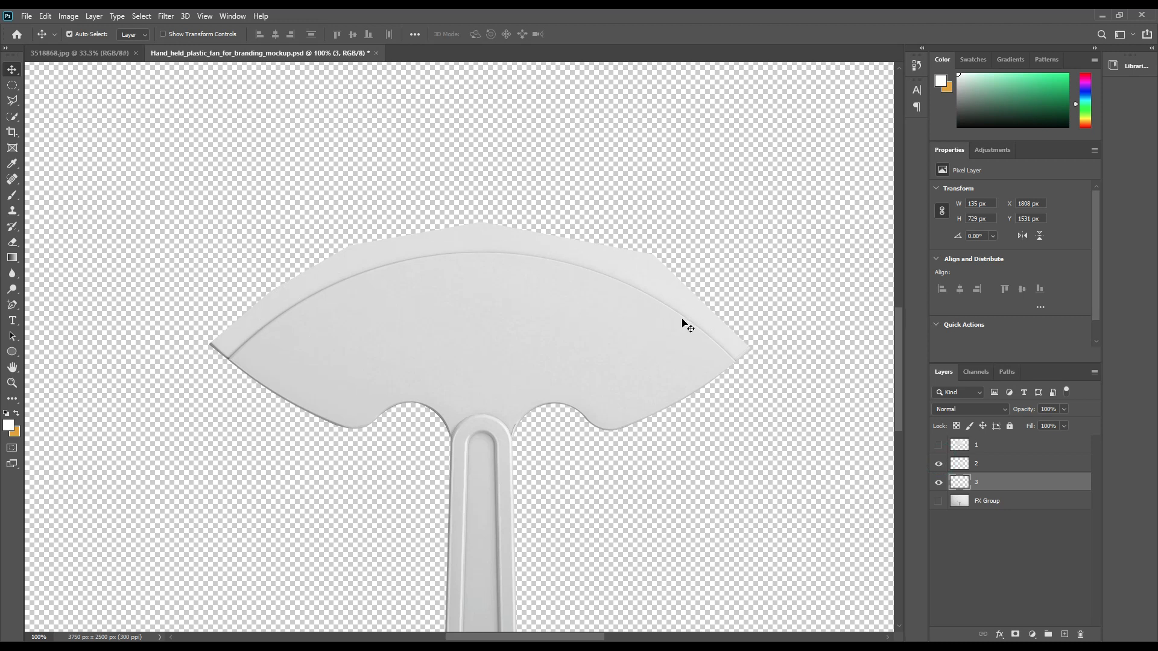
# Load layer 1's outline as a selection, delete that overlapping area from layer 2, and deselect.
pyautogui.keyDown('ctrl'); pyautogui.click(963, 447); pyautogui.keyUp('ctrl')
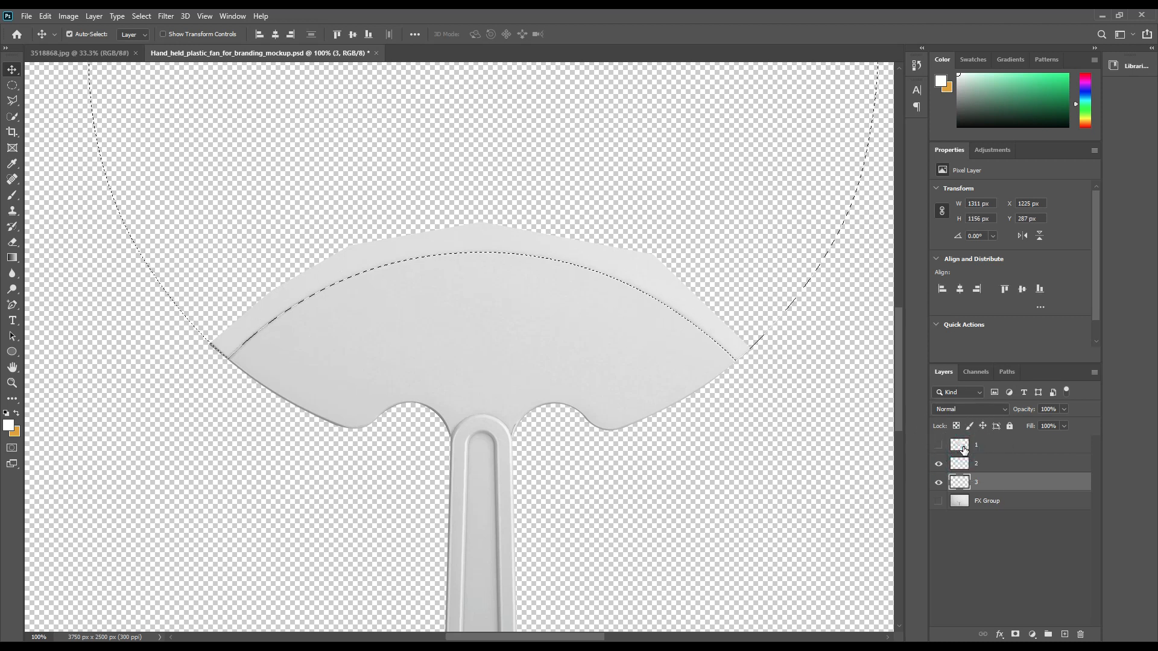
pyautogui.click(992, 470)
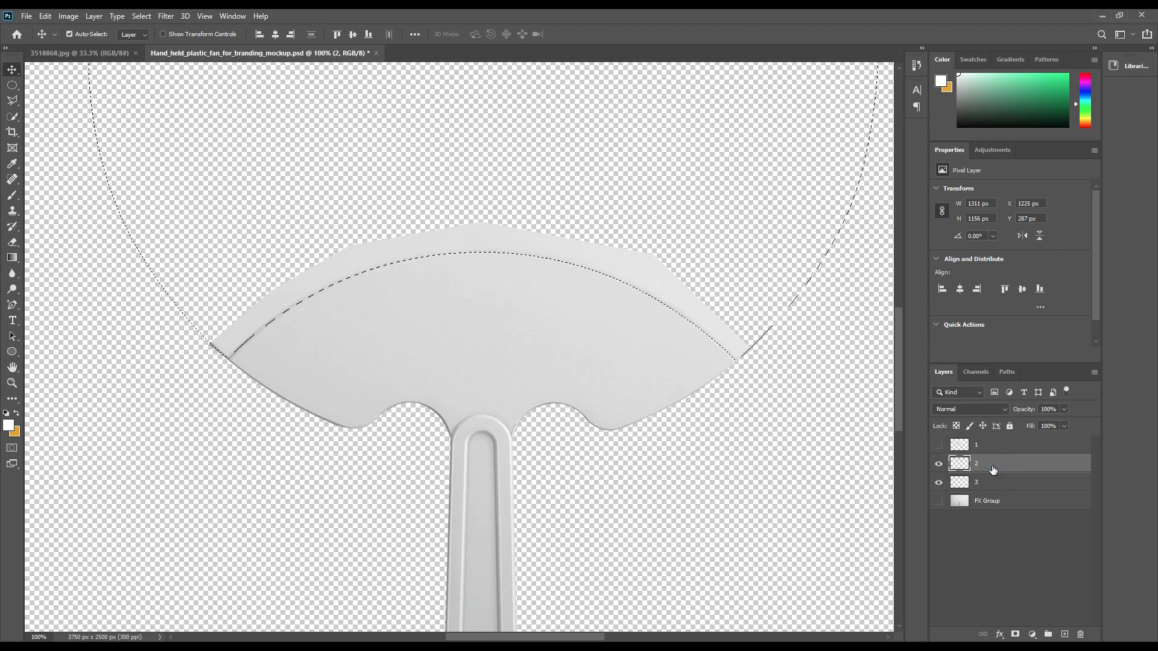
pyautogui.press('Delete')
pyautogui.hotkey('ctrl', 'd')
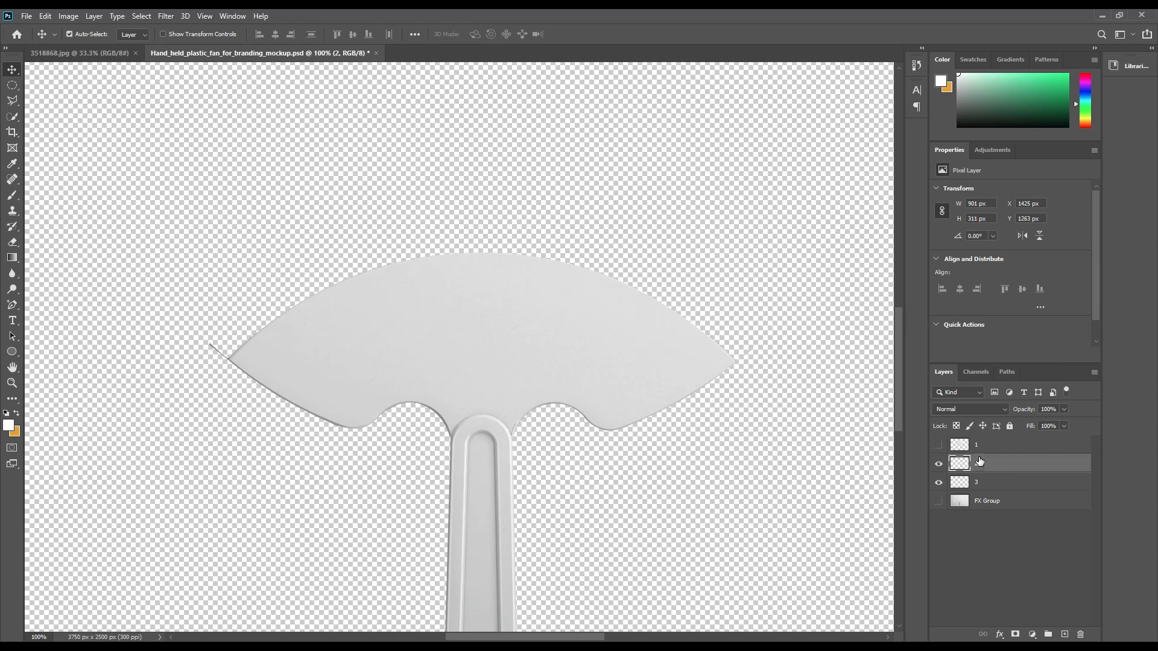
# Show layer 1 and toggle the visibility of layers 1, 2 and 3 to check each separated part of the fan.
pyautogui.click(939, 446)
pyautogui.hotkey('ctrl', '0')
pyautogui.click(940, 446)
pyautogui.click(940, 447)
pyautogui.click(939, 464)
pyautogui.click(939, 465)
pyautogui.click(939, 483)
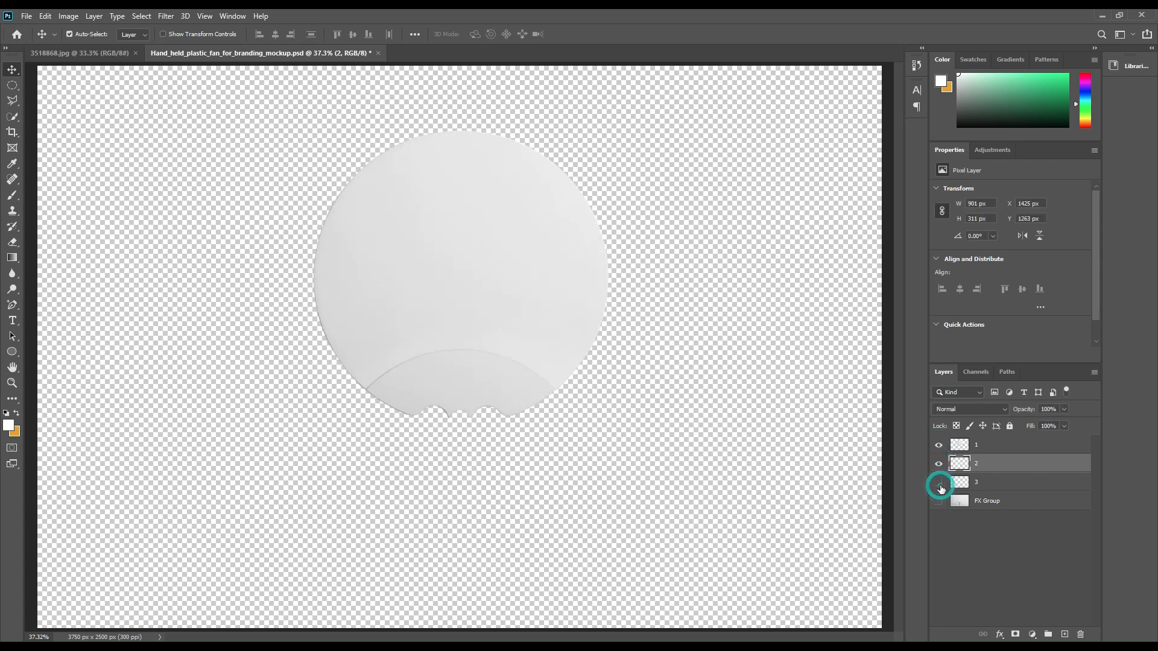
pyautogui.click(940, 483)
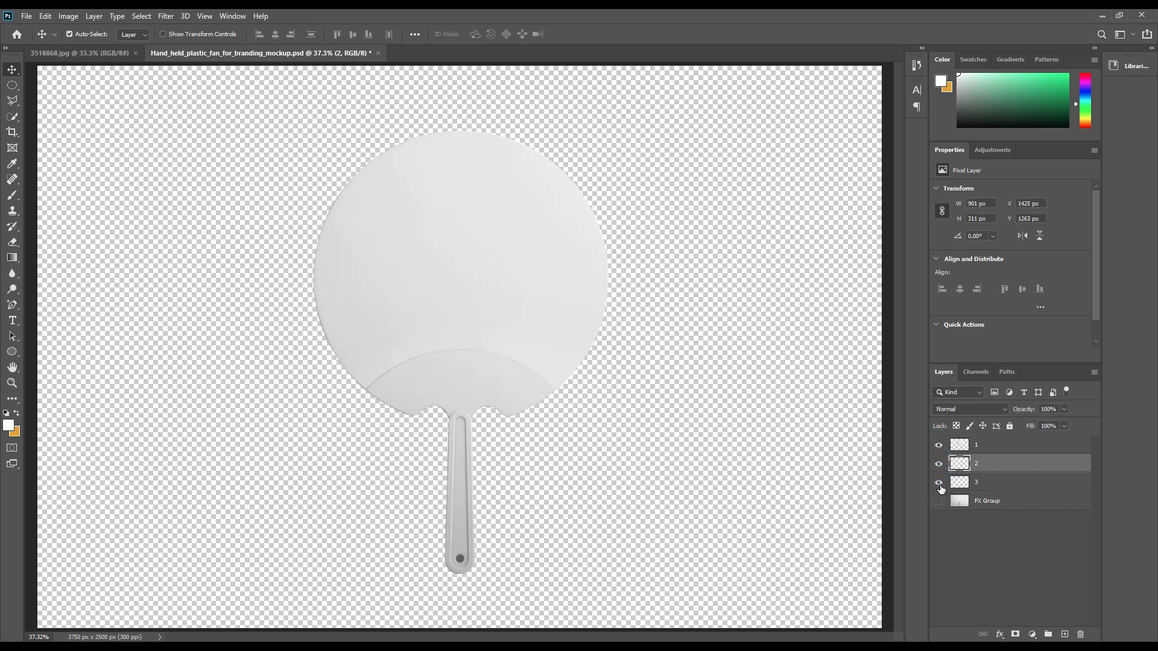
# Erase the dark hole at the lower end of the handle on layer 3 with a 35 px eraser.
pyautogui.click(971, 486)
pyautogui.hotkey('ctrl', '+')
pyautogui.hotkey('ctrl', '+')
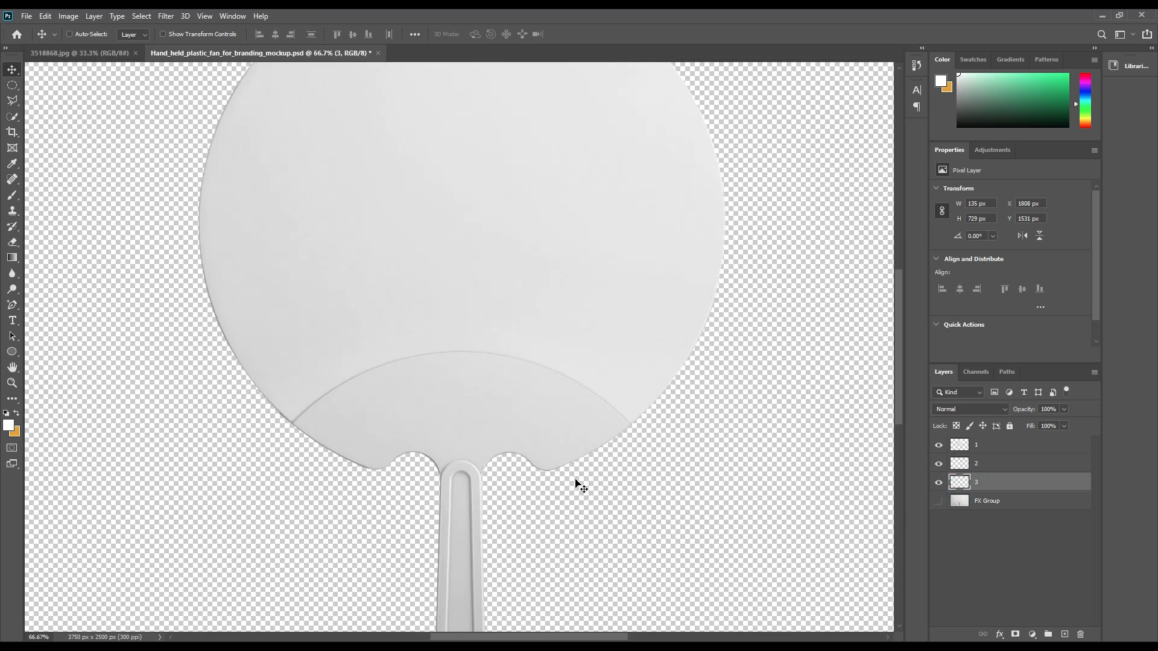
pyautogui.hotkey('ctrl', '+')
pyautogui.hotkey('ctrl', '+')
pyautogui.moveTo(579, 541); pyautogui.dragTo(617, 116)
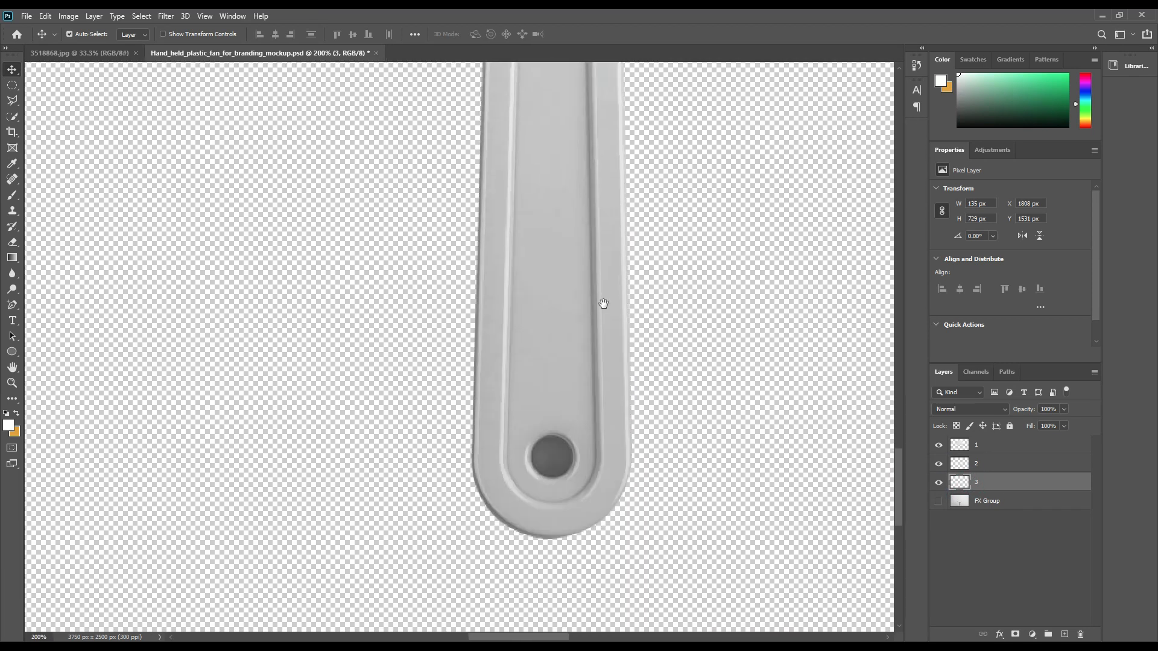
pyautogui.moveTo(603, 303); pyautogui.dragTo(599, 212)
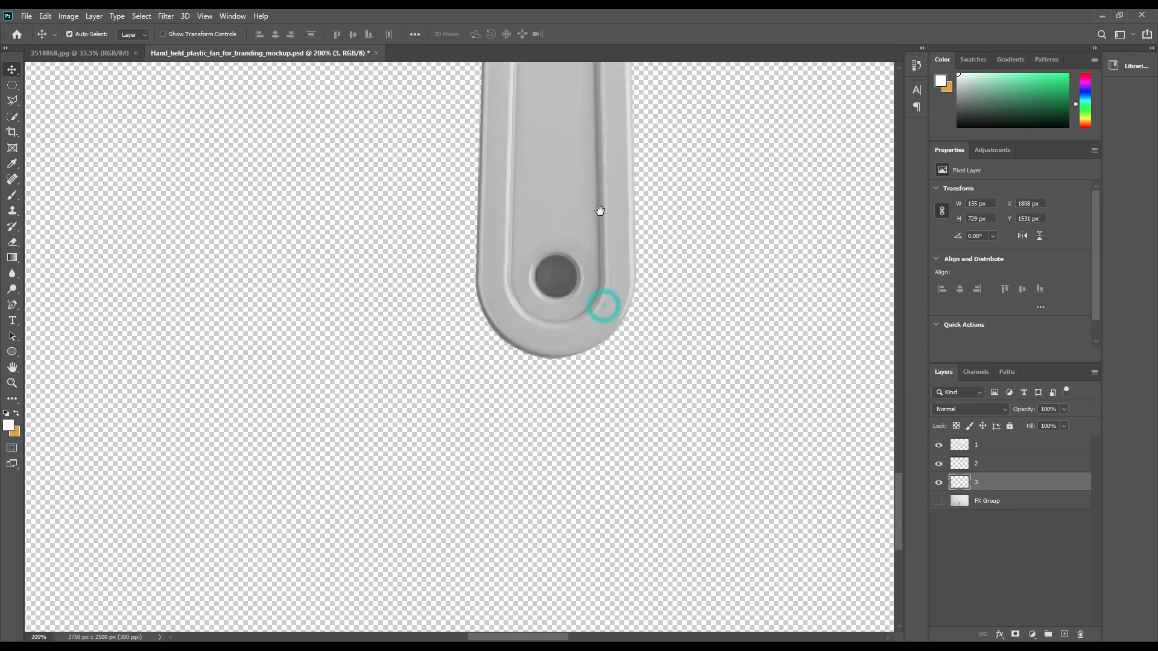
pyautogui.click(12, 242)
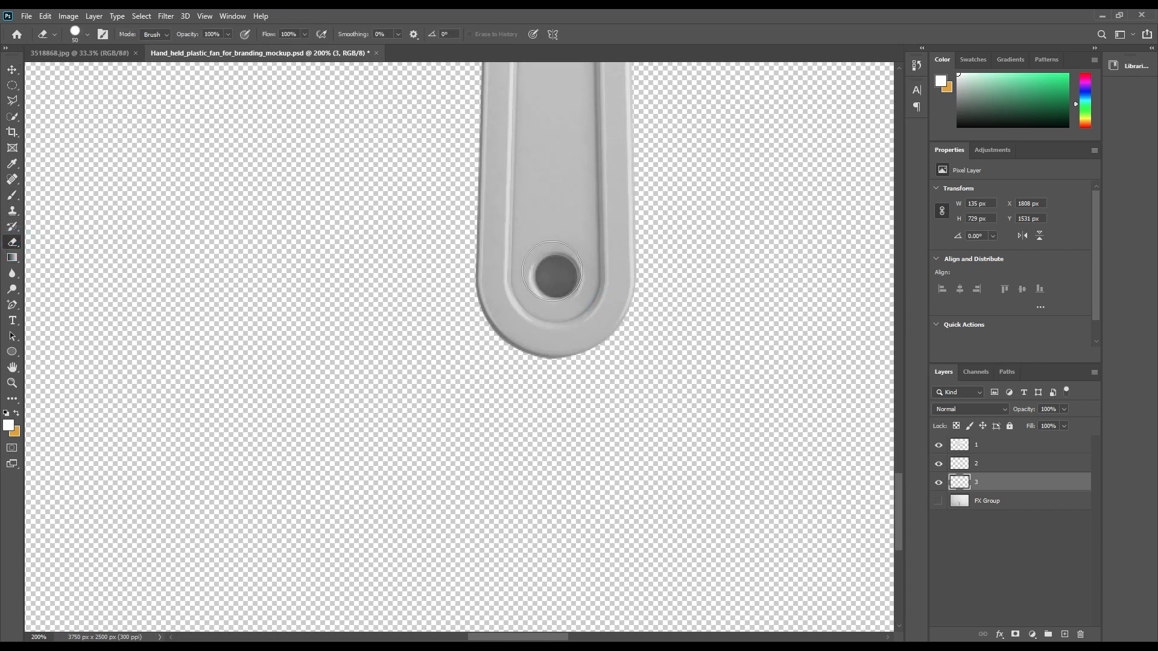
pyautogui.press('[')
pyautogui.hotkey('ctrl', ',')
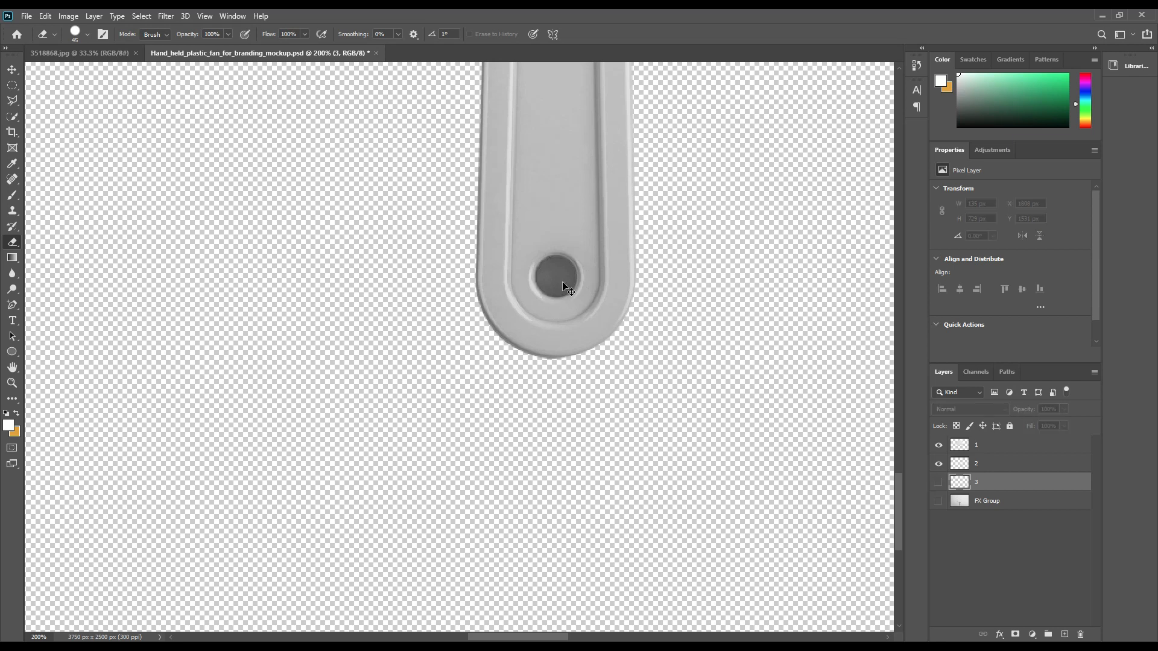
pyautogui.click(938, 482)
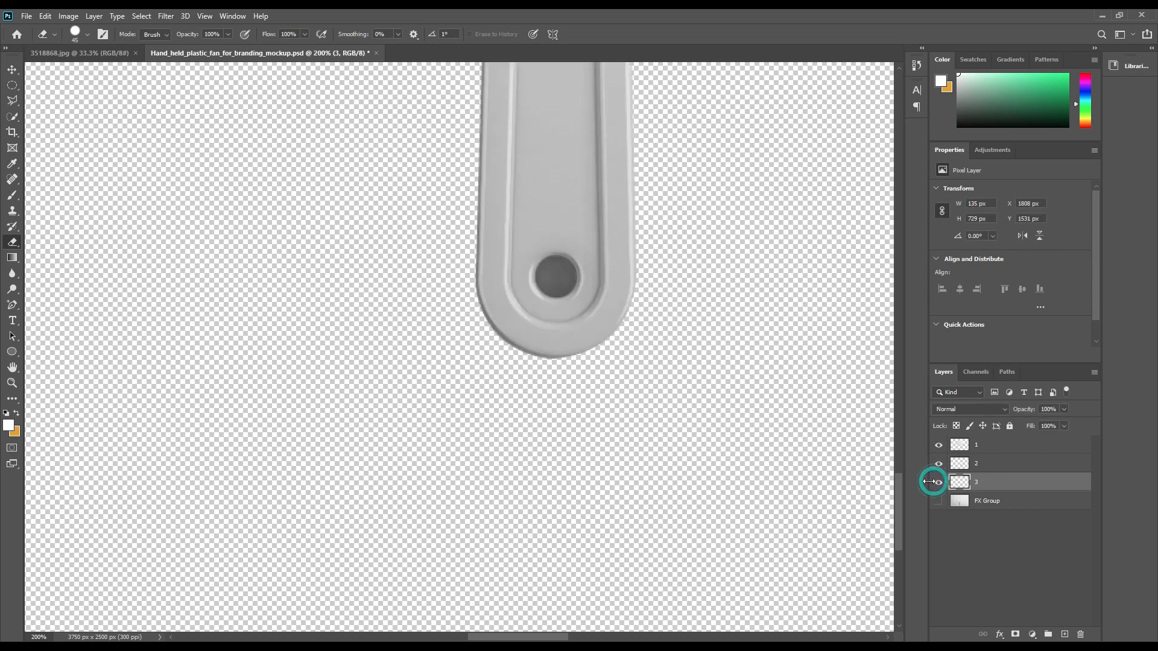
pyautogui.press('[')
pyautogui.press('[')
pyautogui.click(555, 277)
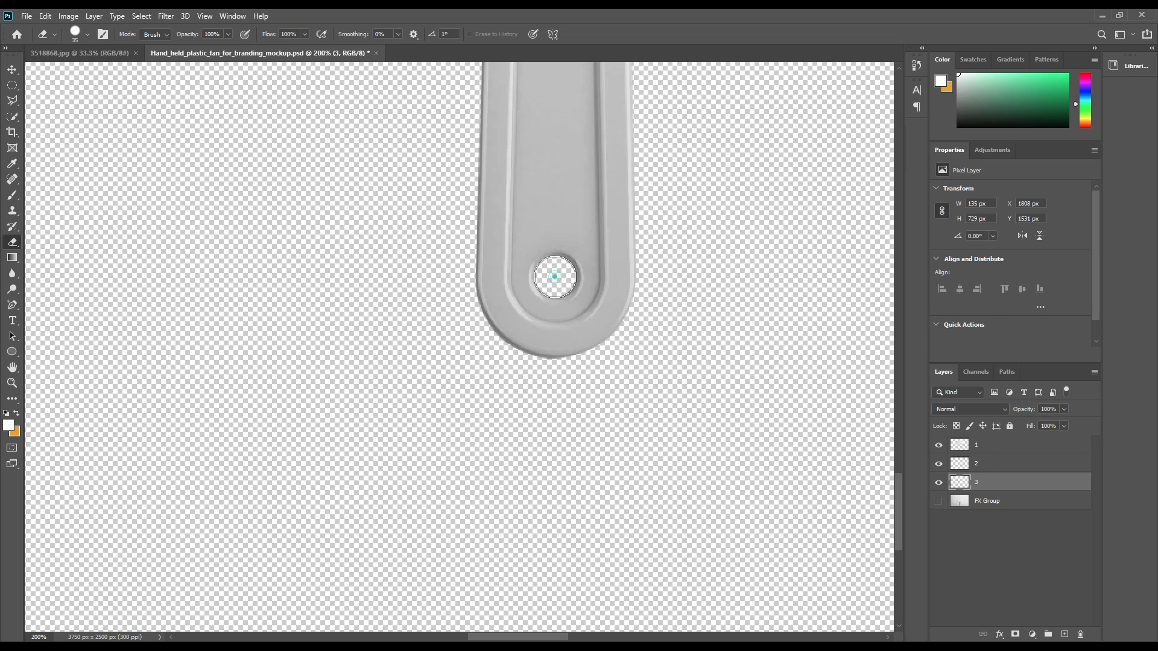
pyautogui.click(12, 70)
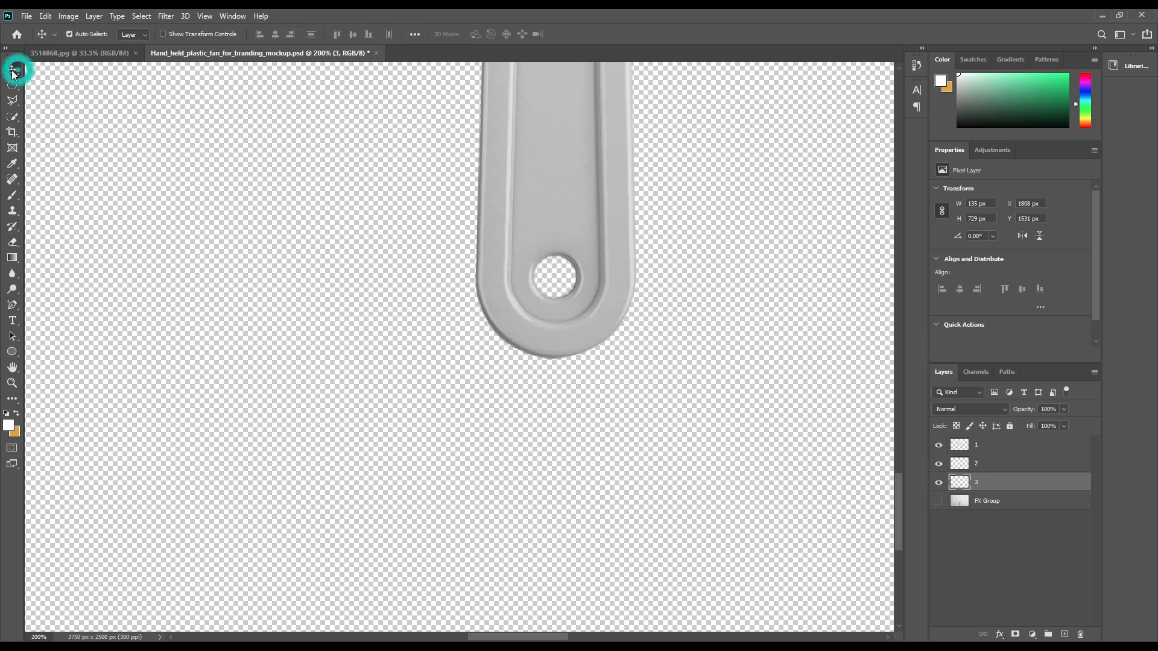
# Group layers 1, 2 and 3 and make the FX Group layer visible again.
pyautogui.hotkey('ctrl', '0')
pyautogui.keyDown('shift'); pyautogui.click(990, 447); pyautogui.keyUp('shift')
pyautogui.moveTo(989, 448); pyautogui.dragTo(1048, 634)
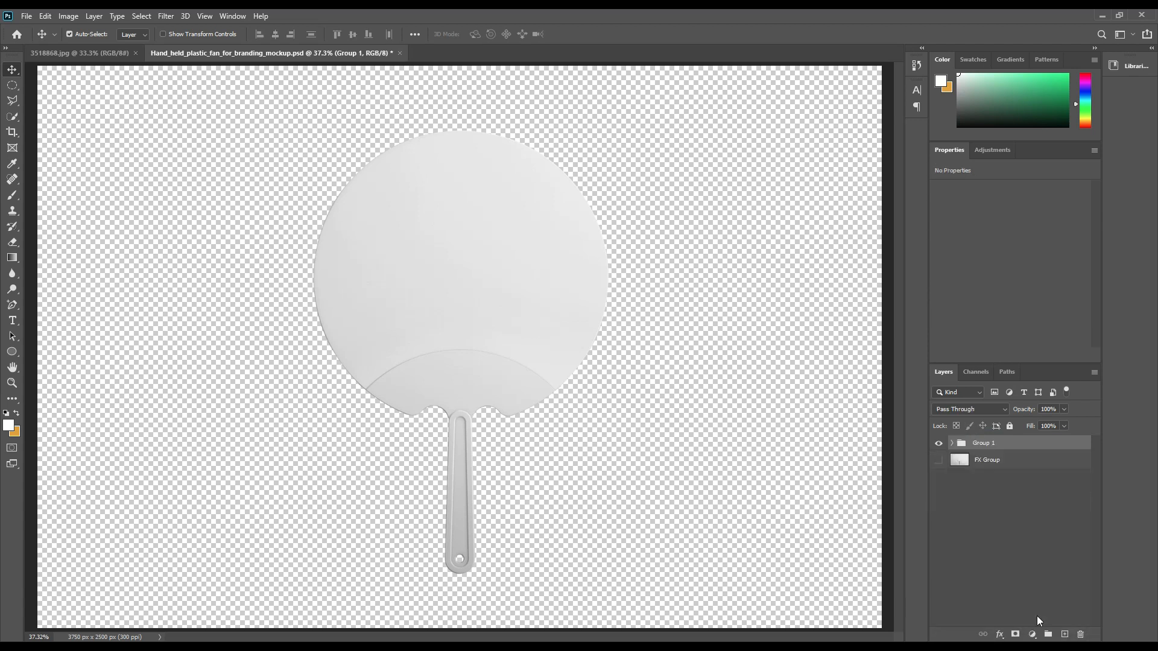
pyautogui.click(937, 461)
# Rename the new layer group Object ID.
pyautogui.doubleClick(984, 443)
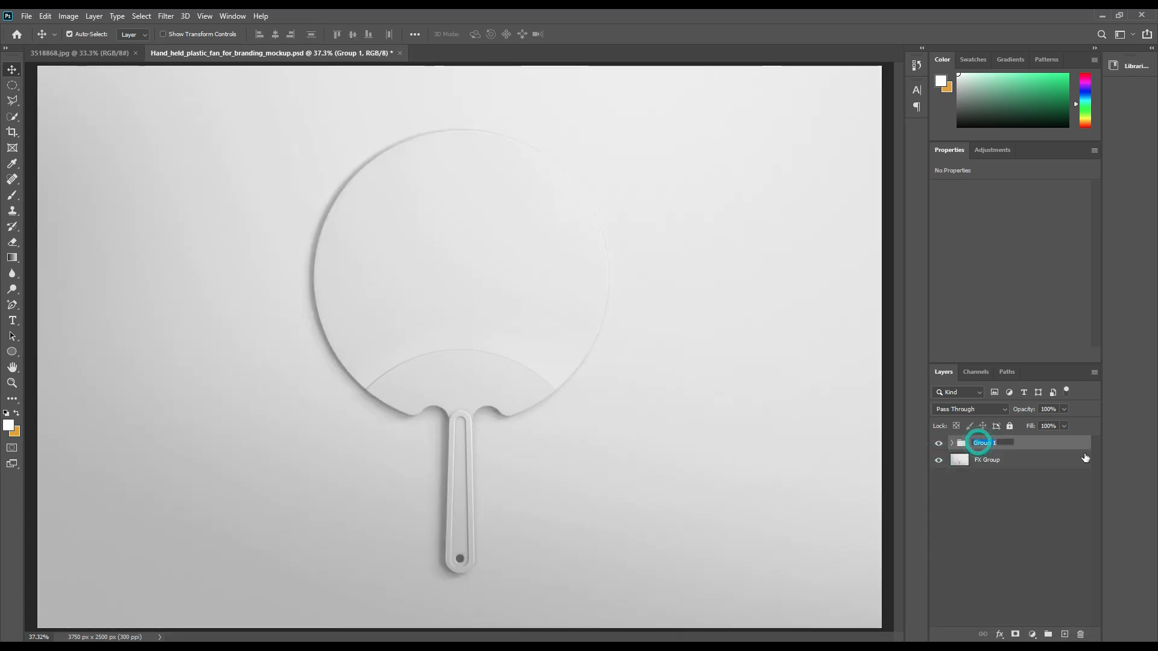
pyautogui.write('Obje')
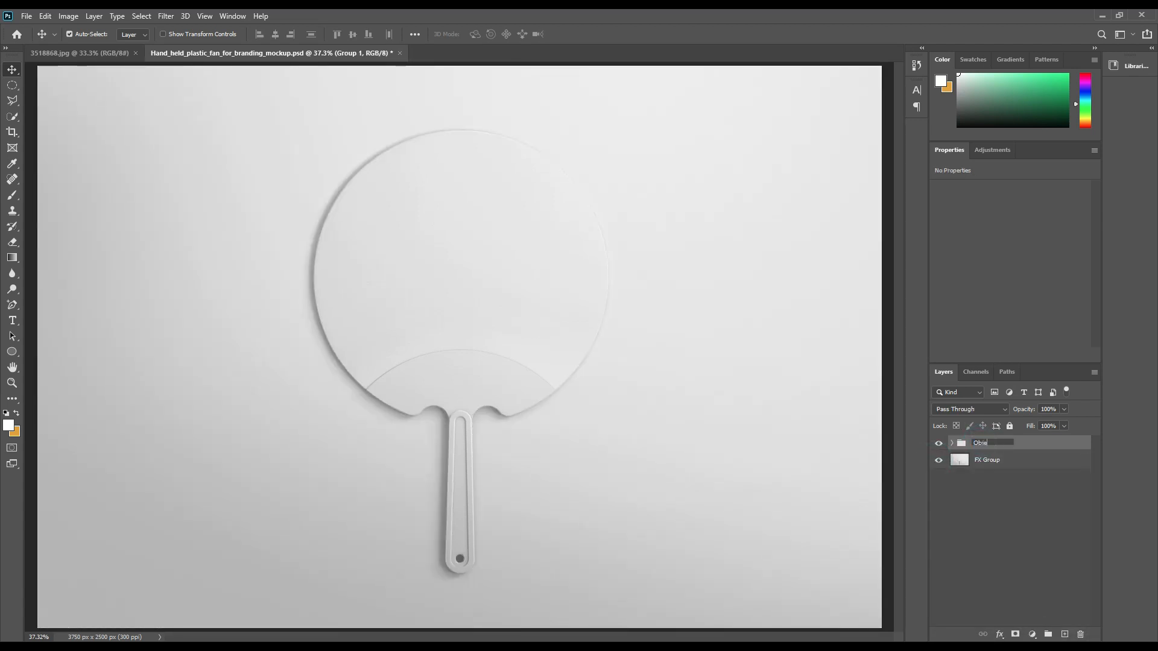
pyautogui.press('Return')
# Draw a white circle about 1332 px in diameter over the fan's blade with the Ellipse tool.
pyautogui.click(11, 353)
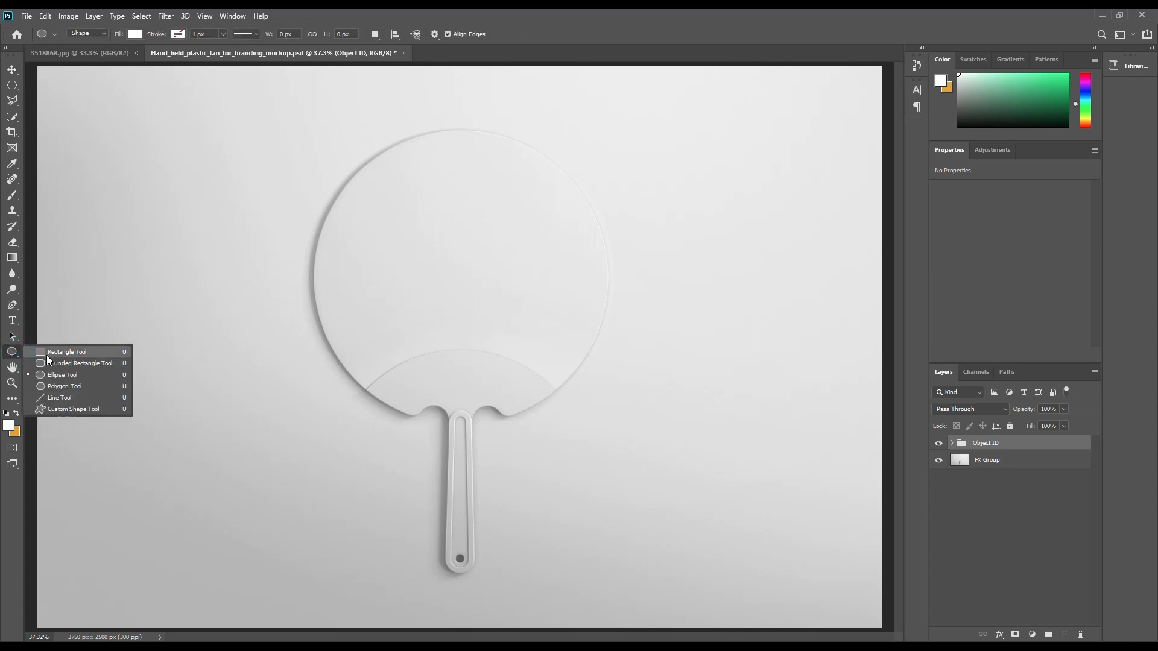
pyautogui.click(49, 373)
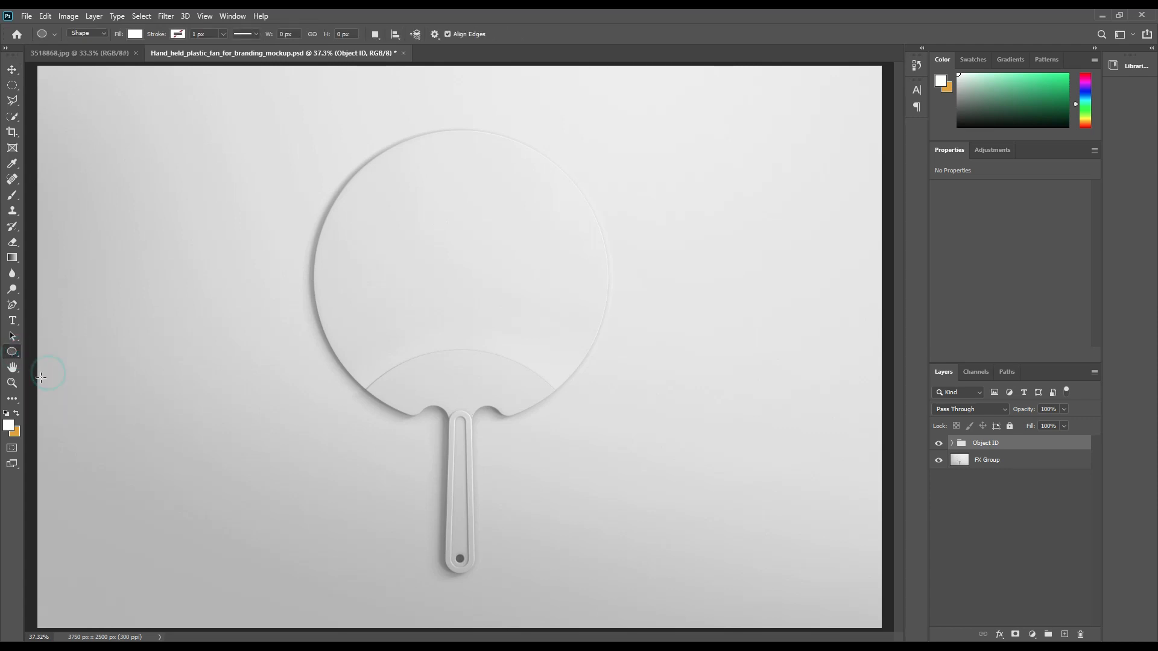
pyautogui.moveTo(324, 112); pyautogui.dragTo(655, 414)
pyautogui.click(12, 69)
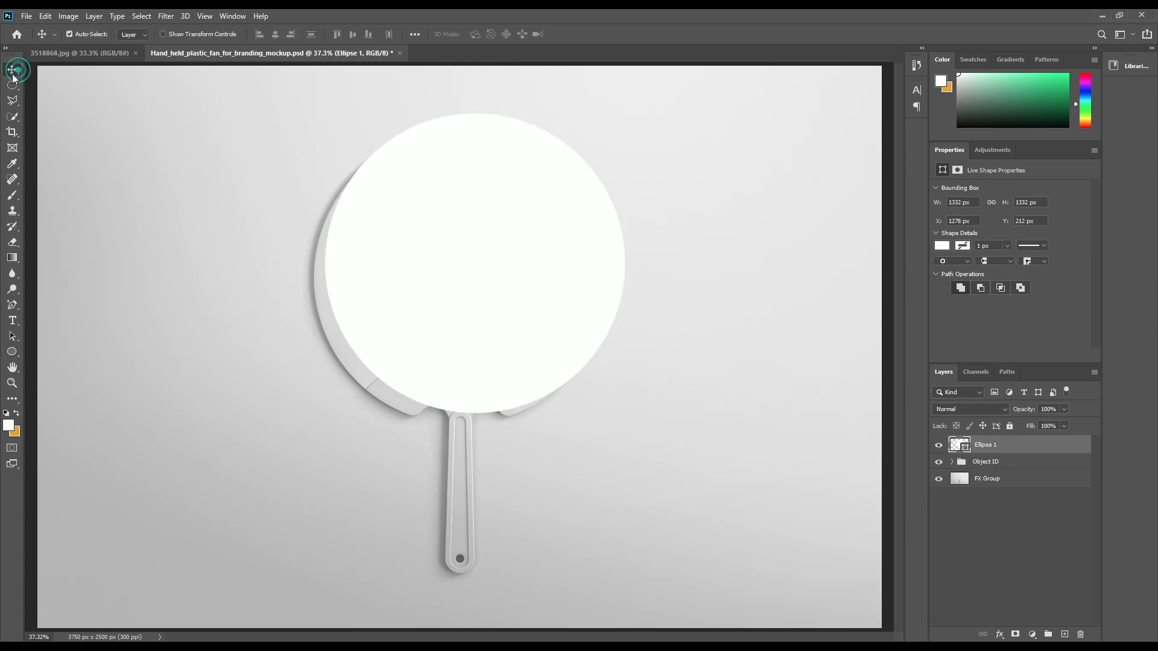
# Move the circle onto the fan's round blade and nudge it to about X 1213 px, Y 272 px.
pyautogui.moveTo(517, 225); pyautogui.dragTo(510, 235)
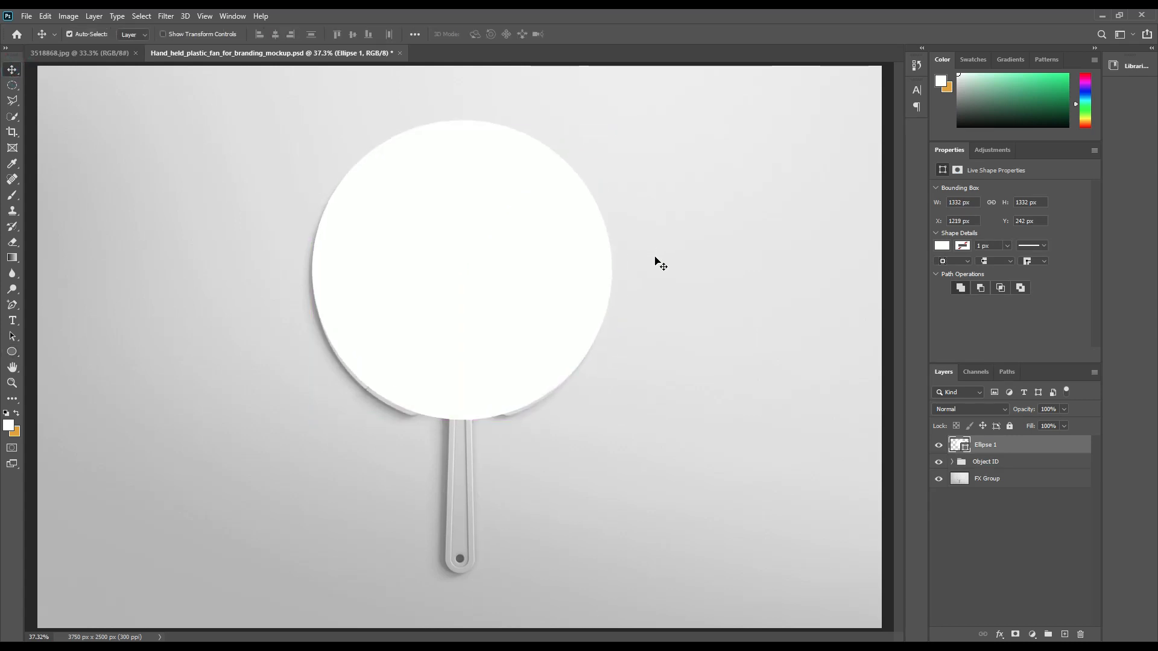
pyautogui.press('Down')
pyautogui.press('Down')
pyautogui.press('Down')
pyautogui.press('Down')
pyautogui.press('Down')
pyautogui.press('Down')
pyautogui.press('Down')
pyautogui.press('Down')
pyautogui.press('Down')
pyautogui.press('Down')
pyautogui.press('Down')
pyautogui.press('Down')
pyautogui.press('Down')
pyautogui.press('Down')
pyautogui.press('Down')
pyautogui.press('Down')
pyautogui.press('Down')
pyautogui.press('Down')
pyautogui.press('Down')
pyautogui.press('Down')
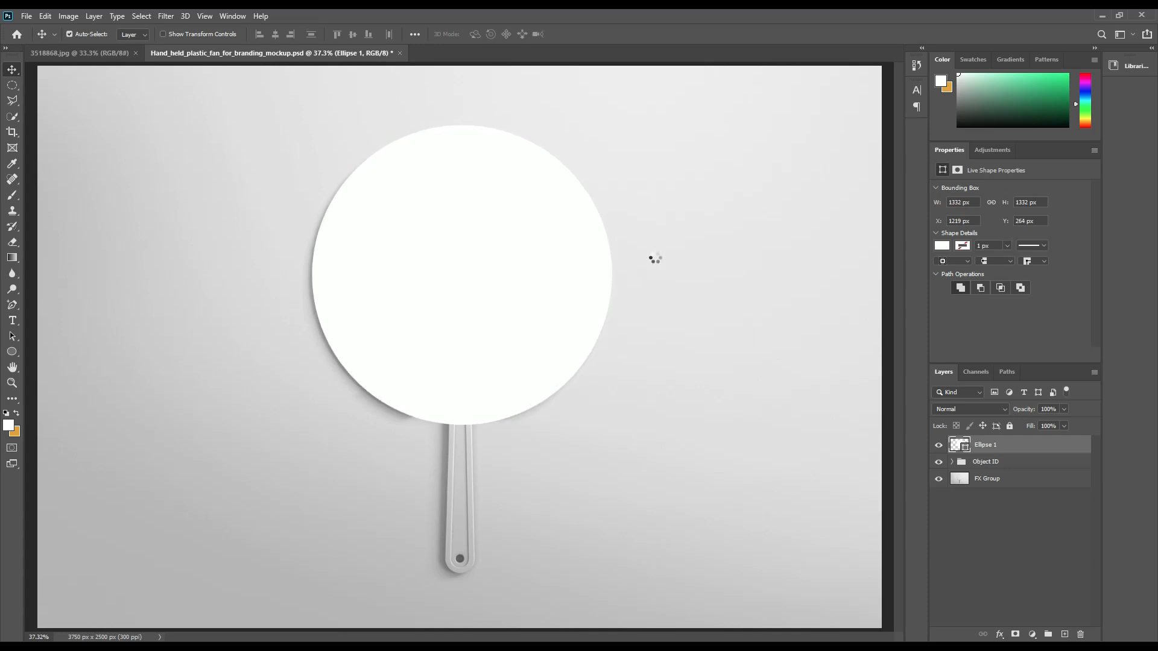
pyautogui.press('Left')
pyautogui.press('Left')
pyautogui.press('Left')
pyautogui.press('Left')
pyautogui.press('Left')
pyautogui.press('Left')
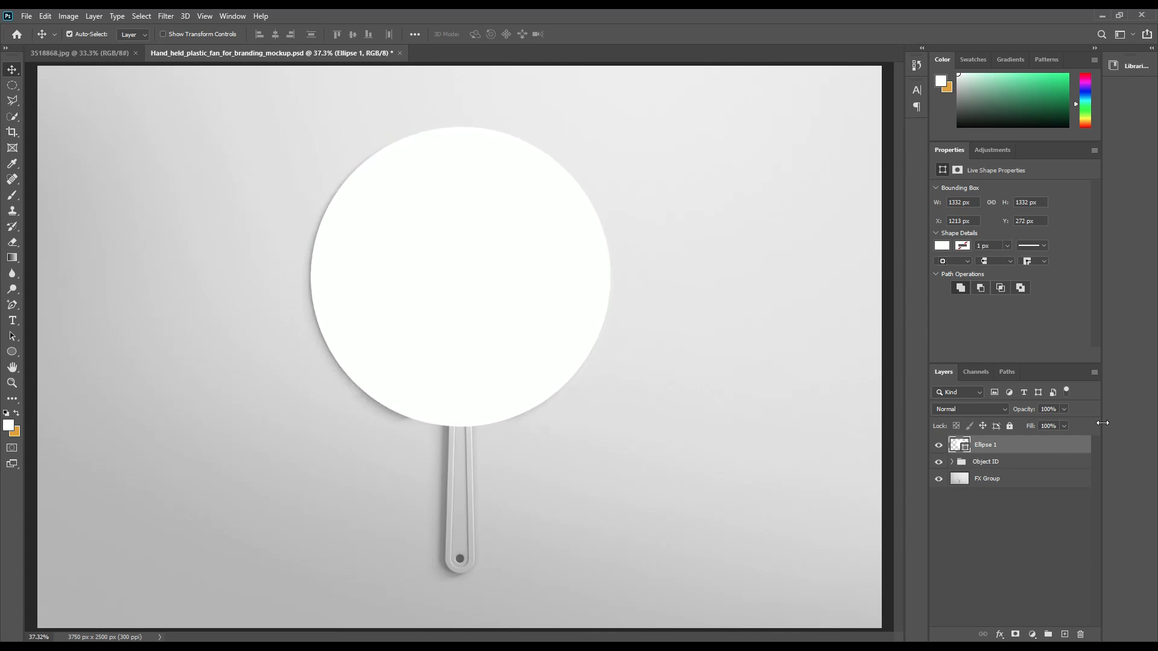
# Lower the circle's opacity to 69% and change its fill to green #1ee883.
pyautogui.moveTo(1029, 413); pyautogui.dragTo(1008, 411)
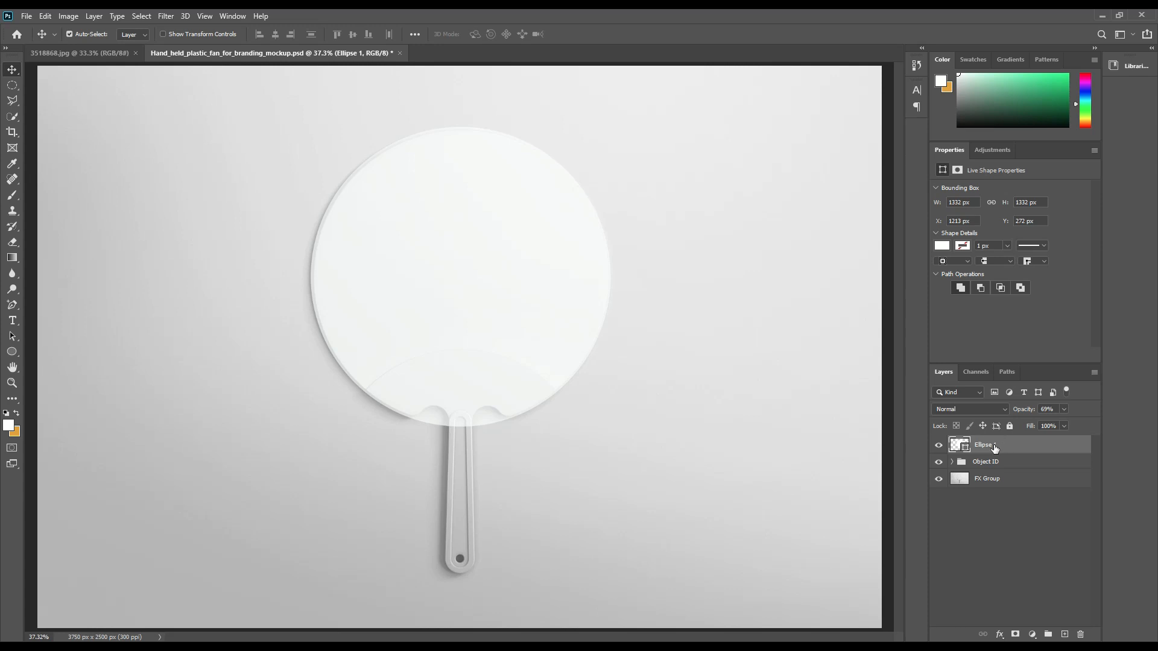
pyautogui.doubleClick(968, 449)
pyautogui.click(801, 175)
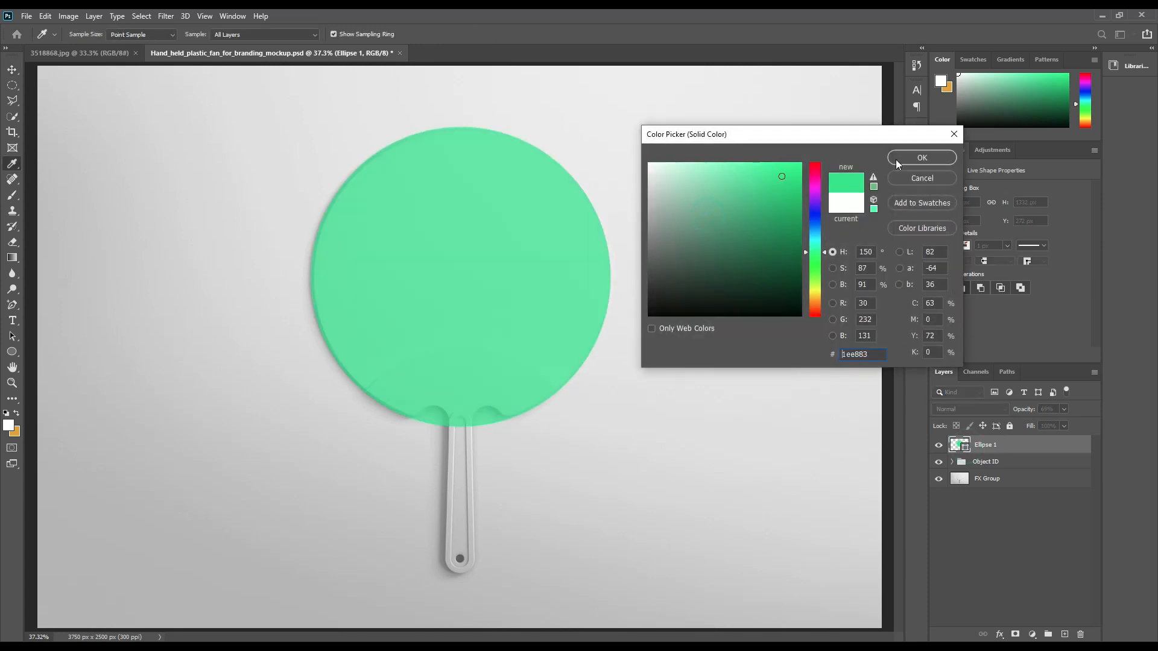
pyautogui.click(899, 155)
# Lower the circle's opacity to 41% and nudge it into line with the blade's edge at X 1216 px, Y 271 px.
pyautogui.moveTo(1028, 412); pyautogui.dragTo(1015, 417)
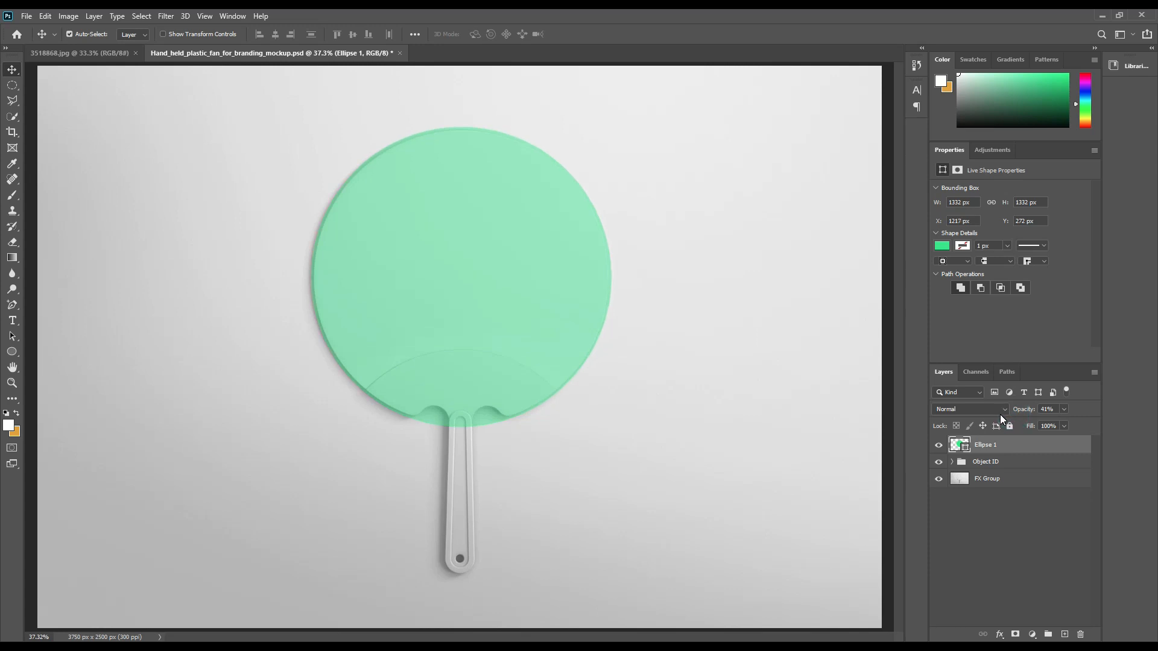
pyautogui.press('Left')
pyautogui.press('Left')
pyautogui.press('Left')
pyautogui.press('Up')
pyautogui.press('Up')
pyautogui.press('Up')
# Set the circle's opacity back to 100% and convert its layer to a smart object.
pyautogui.moveTo(1019, 410); pyautogui.dragTo(3, 416)
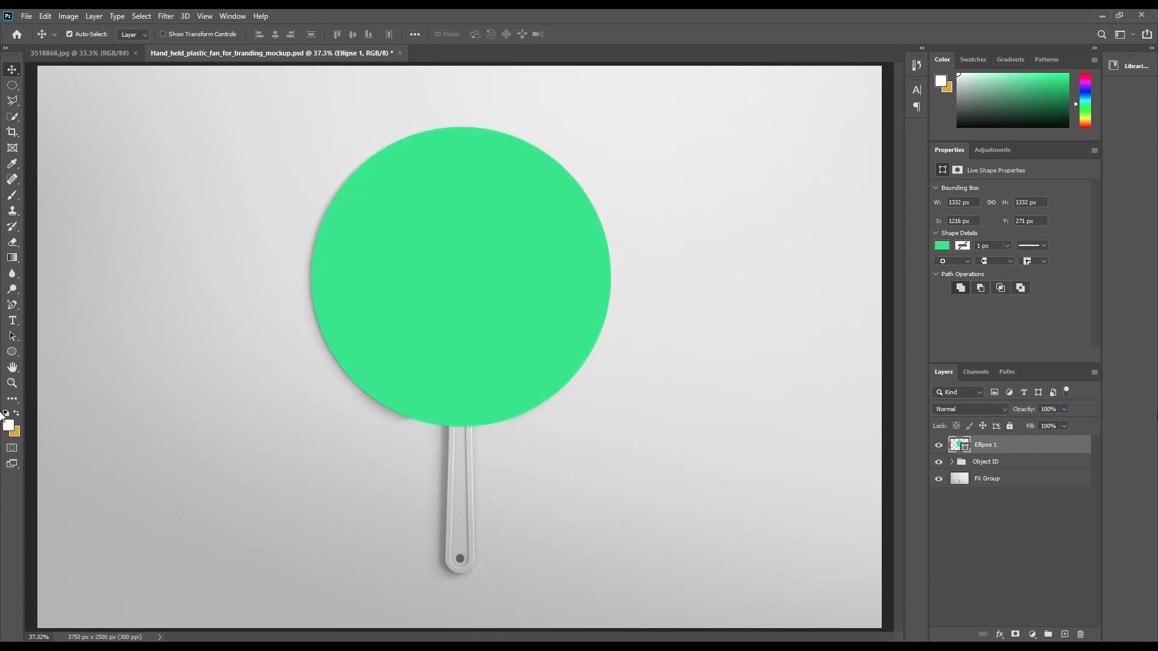
pyautogui.rightClick(1026, 453)
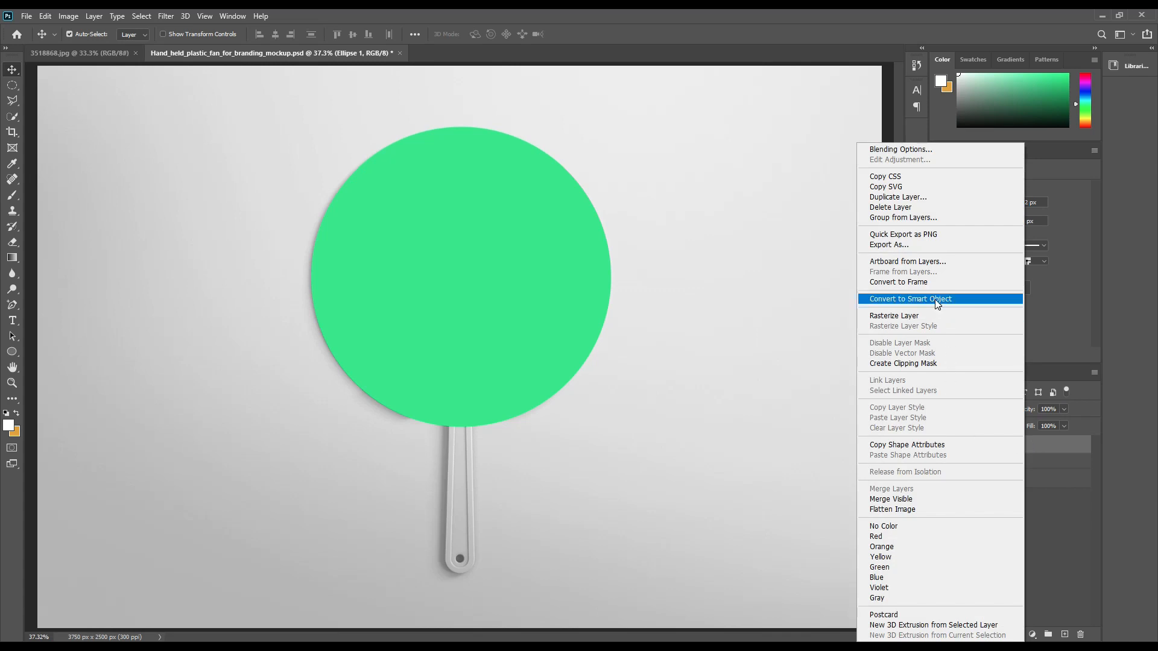
pyautogui.click(944, 300)
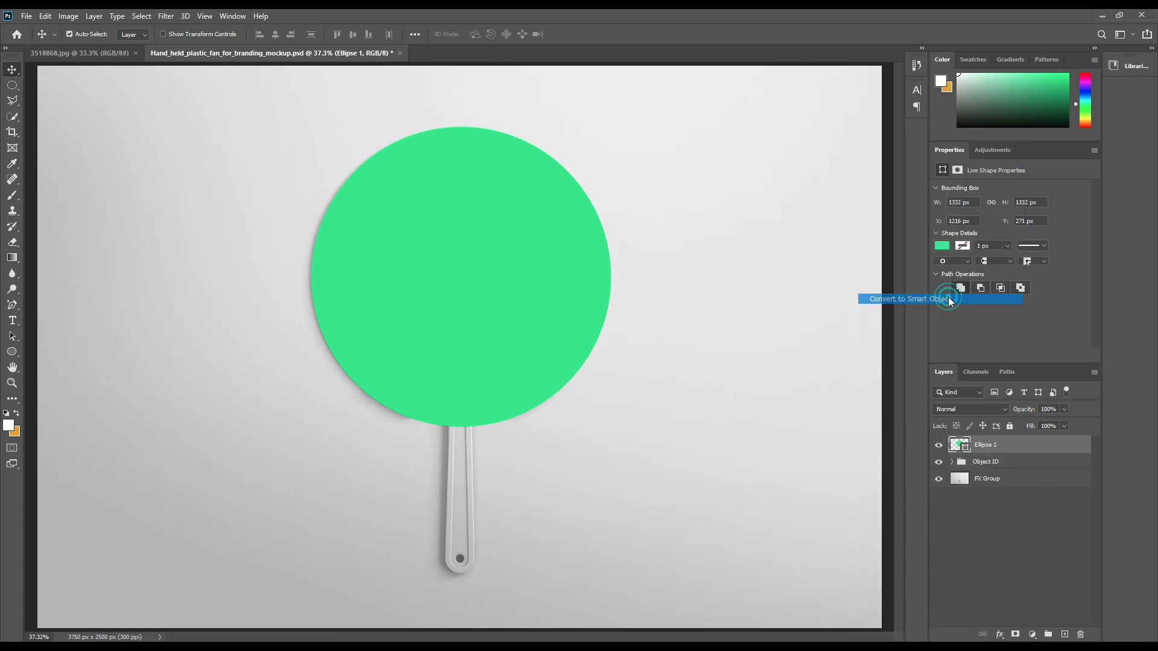
# Mask the Ellipse 1 smart object to the outline of layer 1 in the Object ID group.
pyautogui.click(952, 462)
pyautogui.keyDown('ctrl'); pyautogui.click(971, 476); pyautogui.keyUp('ctrl')
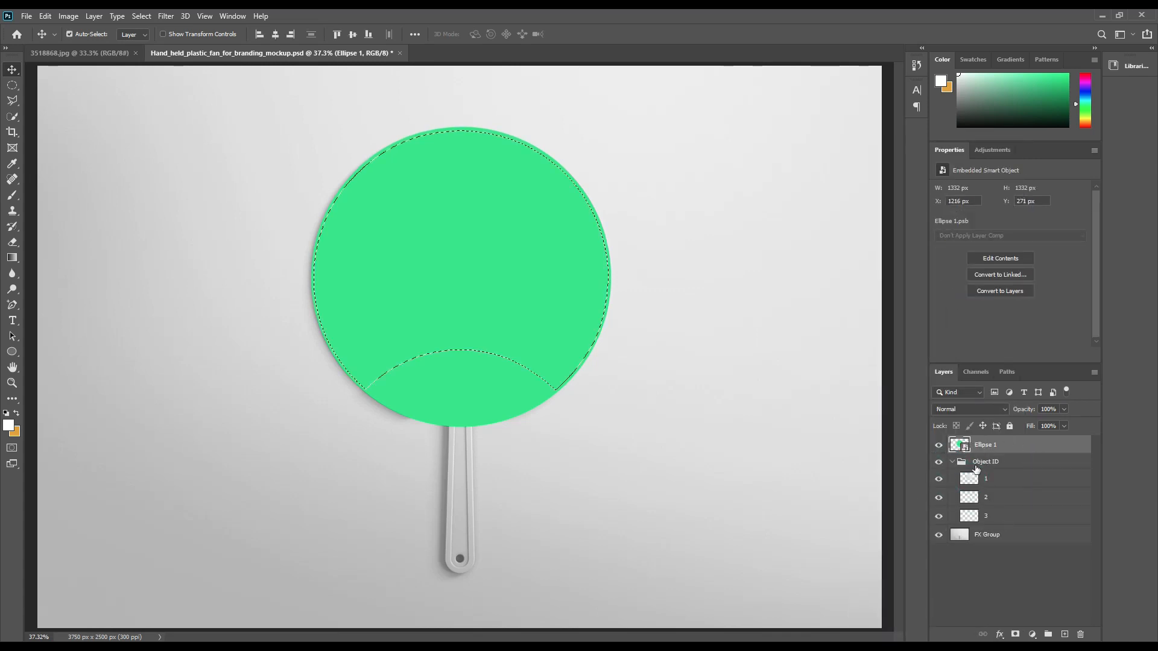
pyautogui.click(1016, 635)
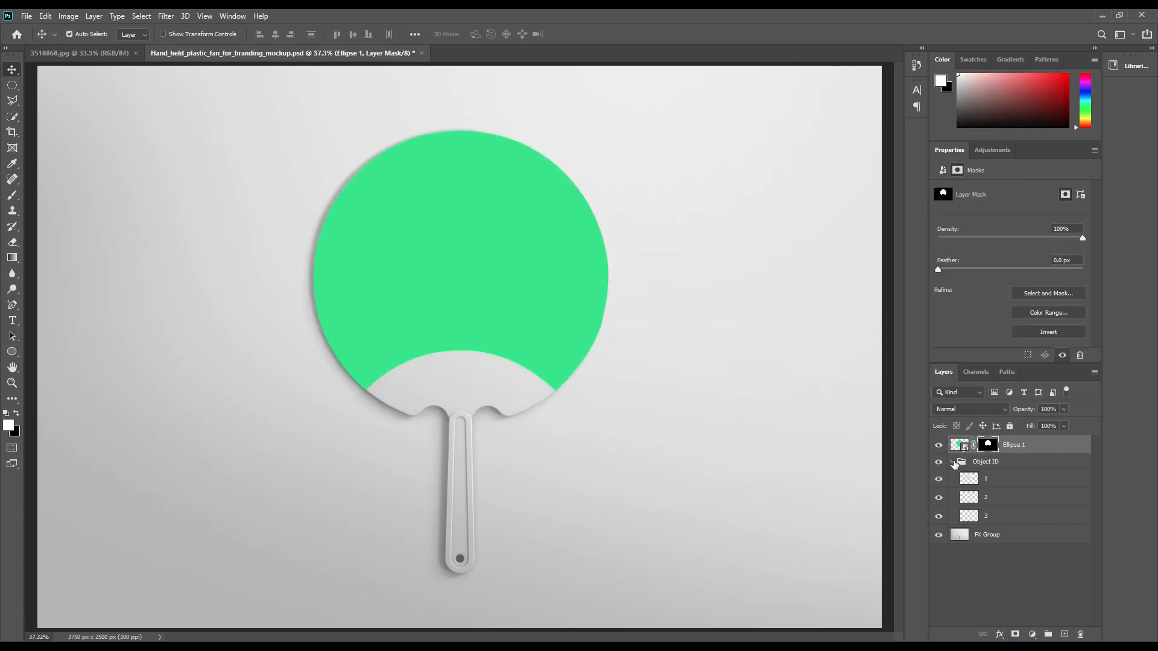
pyautogui.click(953, 462)
# Draw a rectangle about 914 × 322 px over the fan's lower section, directly above the Object ID group.
pyautogui.click(988, 462)
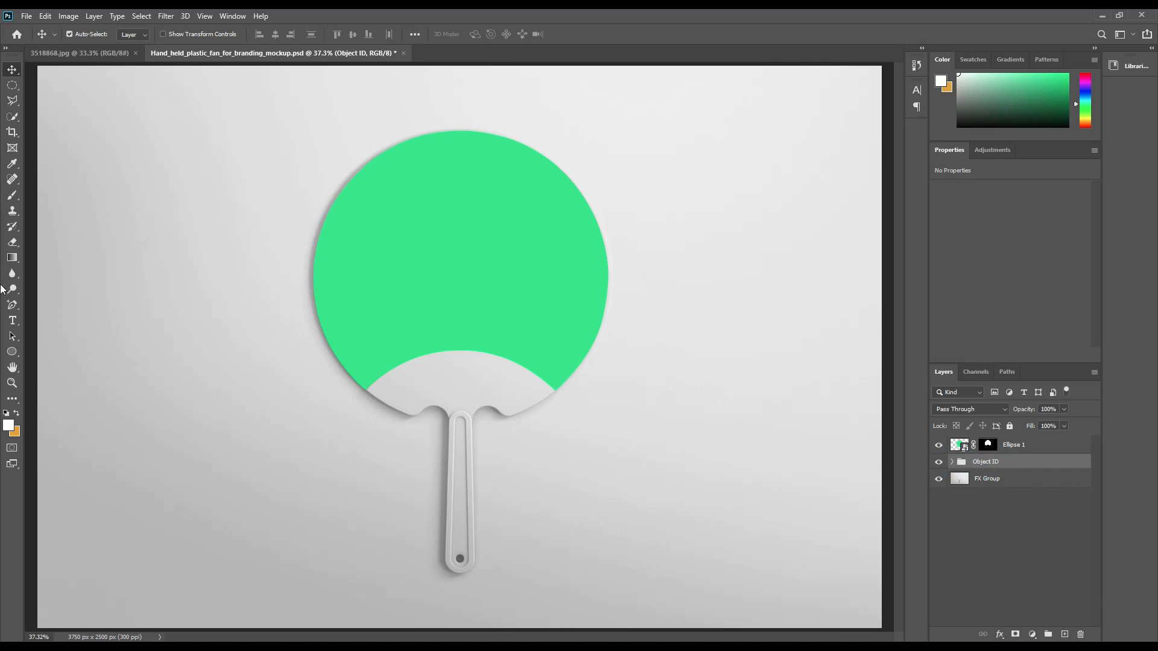
pyautogui.moveTo(16, 349); pyautogui.dragTo(72, 353)
pyautogui.moveTo(352, 349); pyautogui.dragTo(522, 422)
pyautogui.moveTo(556, 425); pyautogui.dragTo(557, 421)
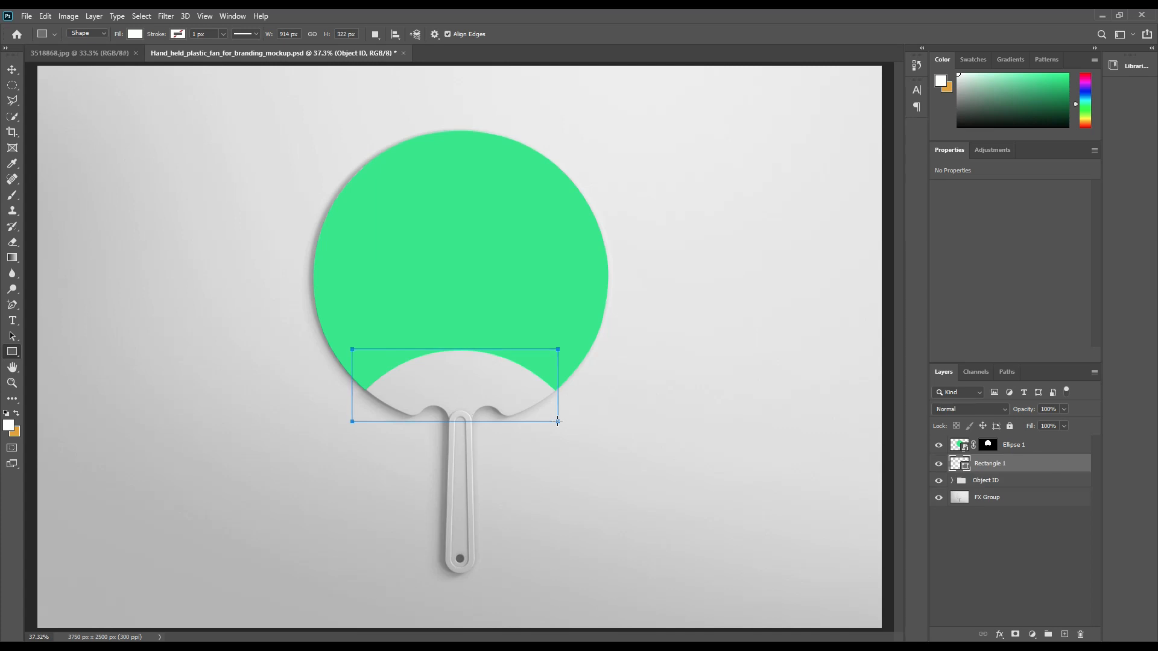
pyautogui.click(13, 69)
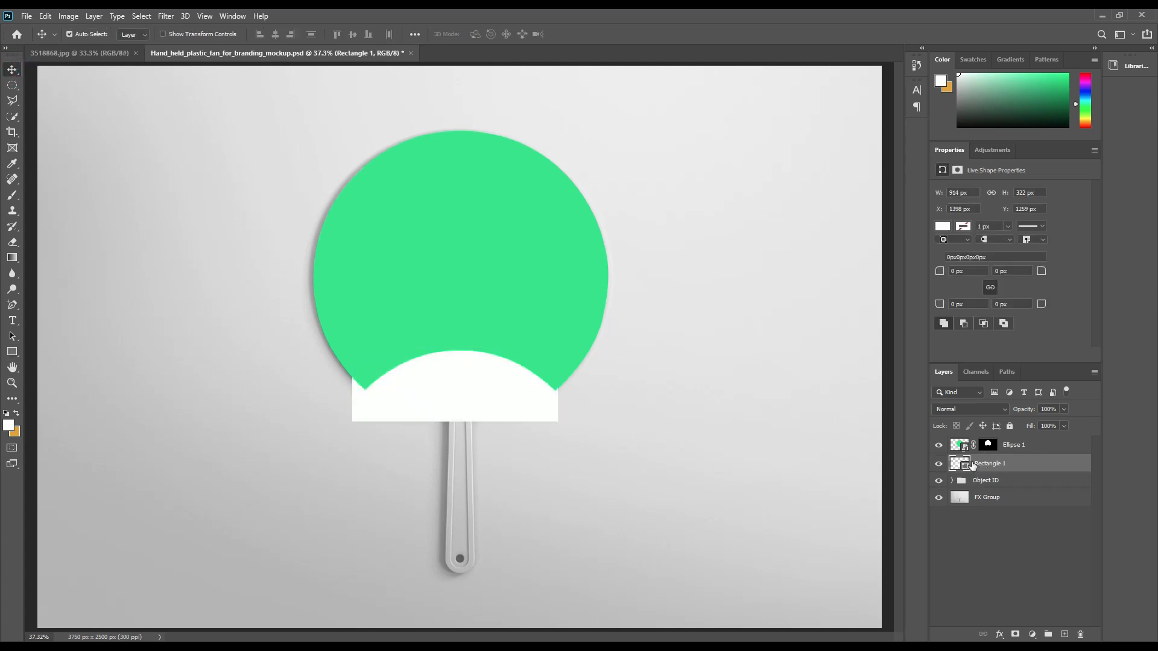
# Change the fill of the rectangle over the fan's lower section to magenta.
pyautogui.doubleClick(961, 465)
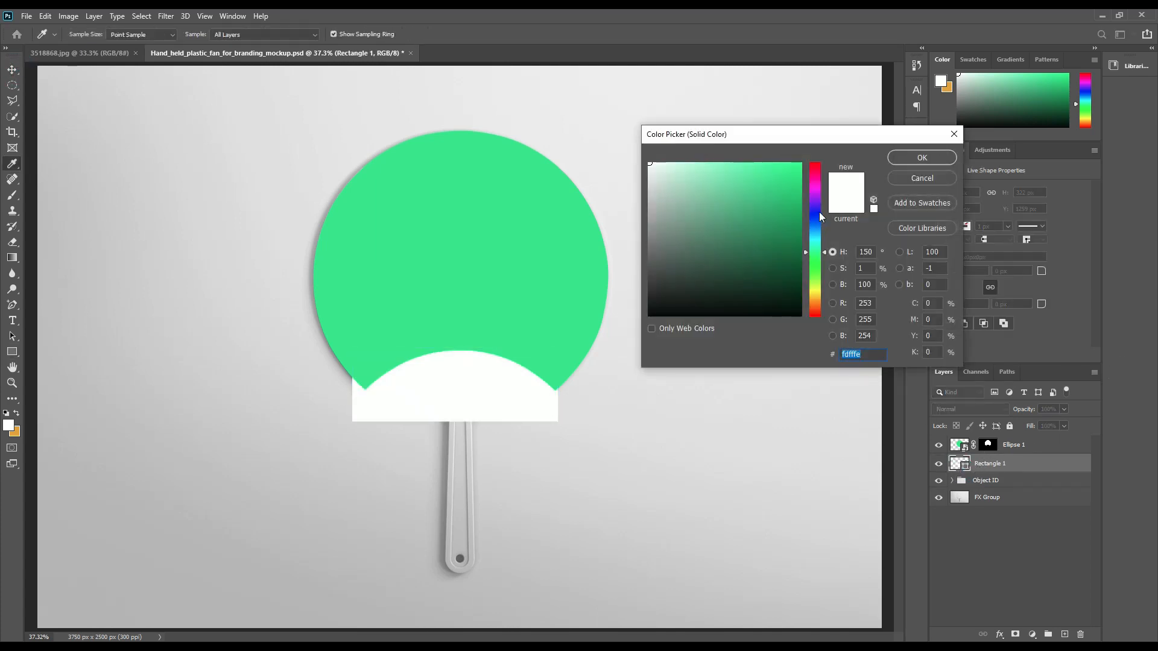
pyautogui.moveTo(819, 211); pyautogui.dragTo(820, 187)
pyautogui.click(797, 174)
pyautogui.click(922, 158)
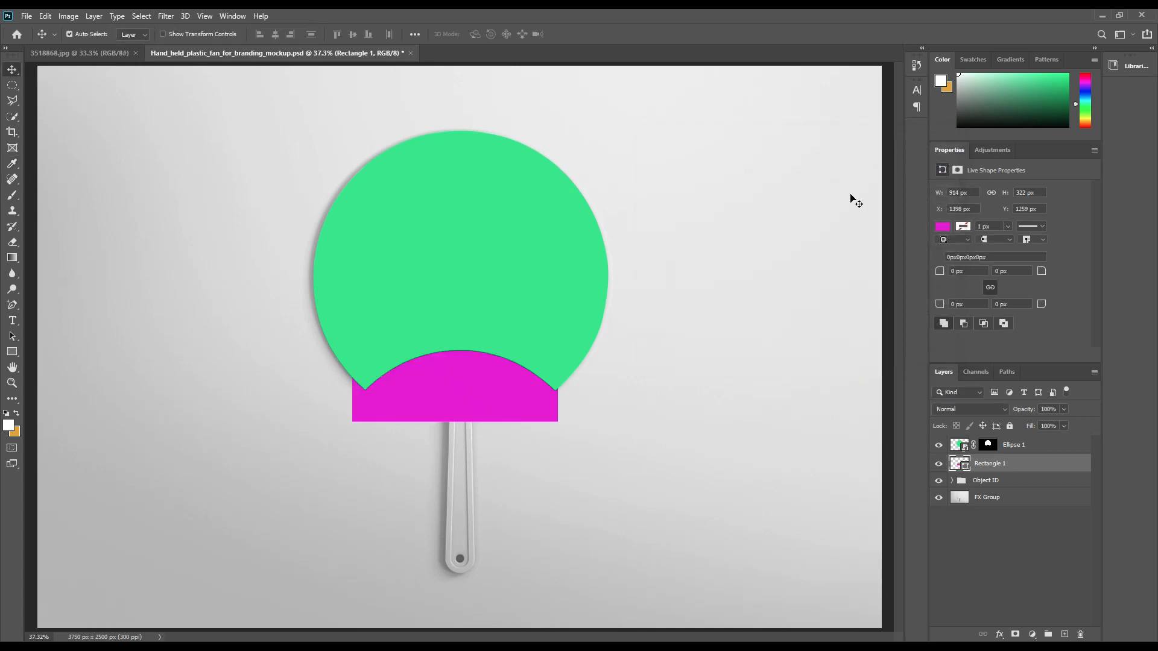
# Lower the magenta rectangle's opacity to 62% and nudge it over the fan's lower section to X 1418 px, Y 1252 px.
pyautogui.moveTo(1021, 412); pyautogui.dragTo(1001, 408)
pyautogui.press('Down')
pyautogui.press('Down')
pyautogui.press('Down')
pyautogui.press('Down')
pyautogui.press('Down')
pyautogui.press('Down')
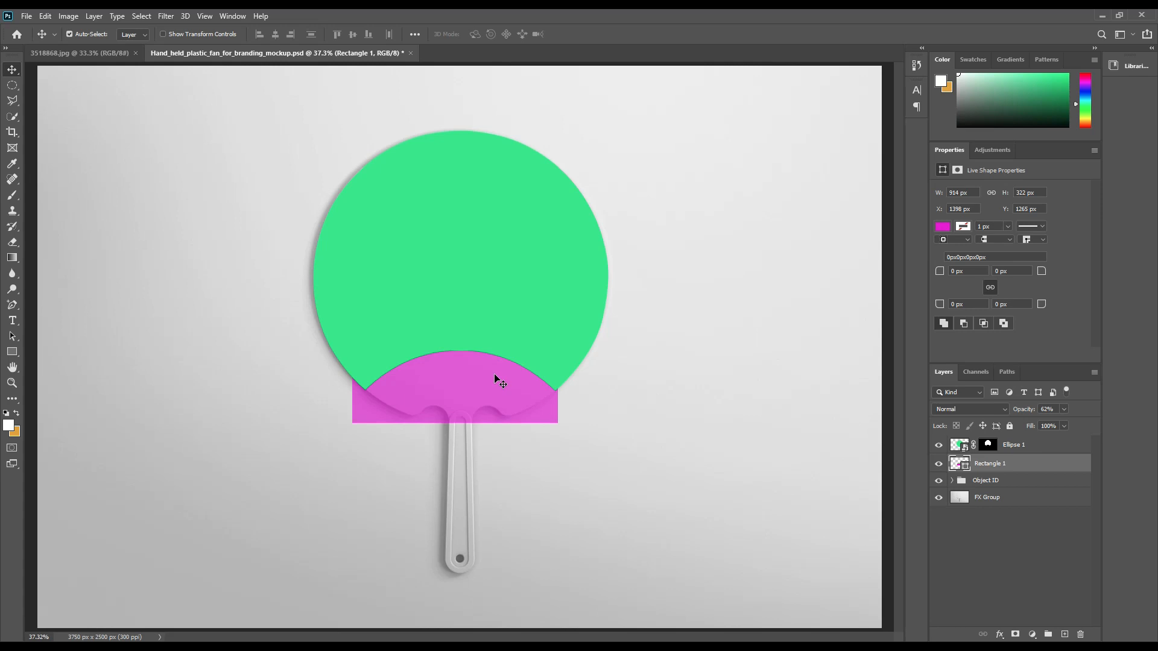
pyautogui.press('Up')
pyautogui.press('Up')
pyautogui.press('Up')
pyautogui.press('Up')
pyautogui.press('Up')
pyautogui.press('Up')
pyautogui.press('Right')
pyautogui.press('Right')
pyautogui.press('Right')
pyautogui.press('Right')
pyautogui.press('Right')
pyautogui.press('Right')
pyautogui.press('Right')
pyautogui.press('Right')
pyautogui.press('Up')
pyautogui.press('Up')
pyautogui.press('Up')
pyautogui.press('Up')
pyautogui.press('Up')
pyautogui.press('Up')
pyautogui.press('Up')
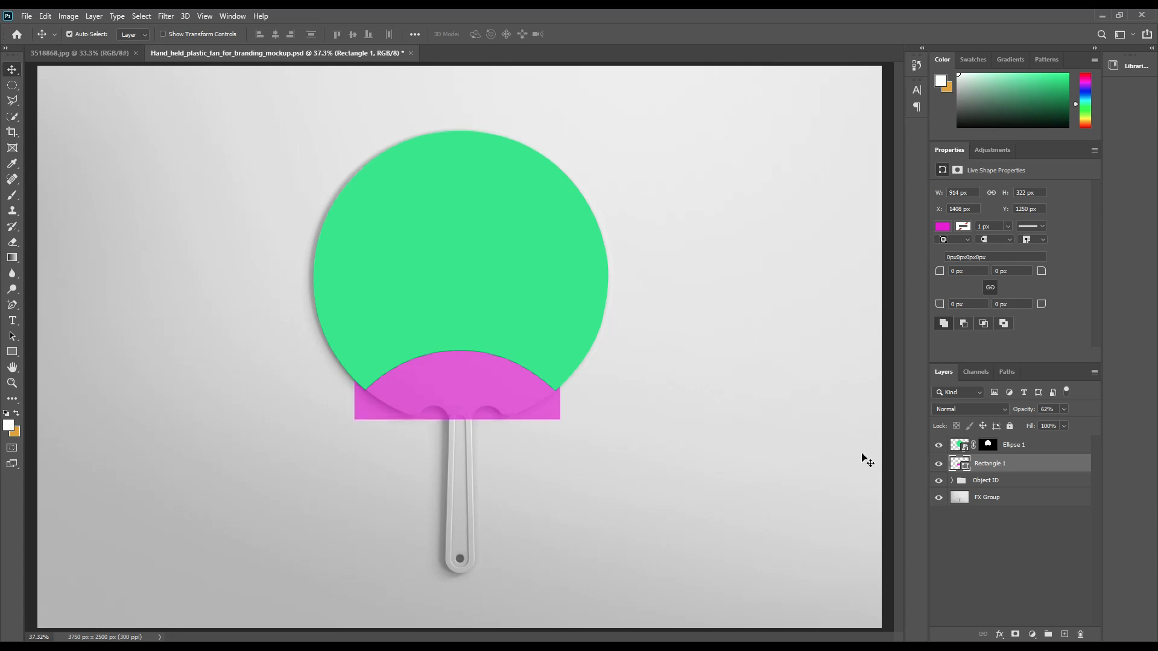
pyautogui.press('Right')
pyautogui.press('Right')
pyautogui.press('Right')
pyautogui.press('Right')
pyautogui.press('Right')
pyautogui.press('Right')
# Hide the Ellipse 1 layer and set the magenta rectangle's opacity back to 100%.
pyautogui.click(938, 445)
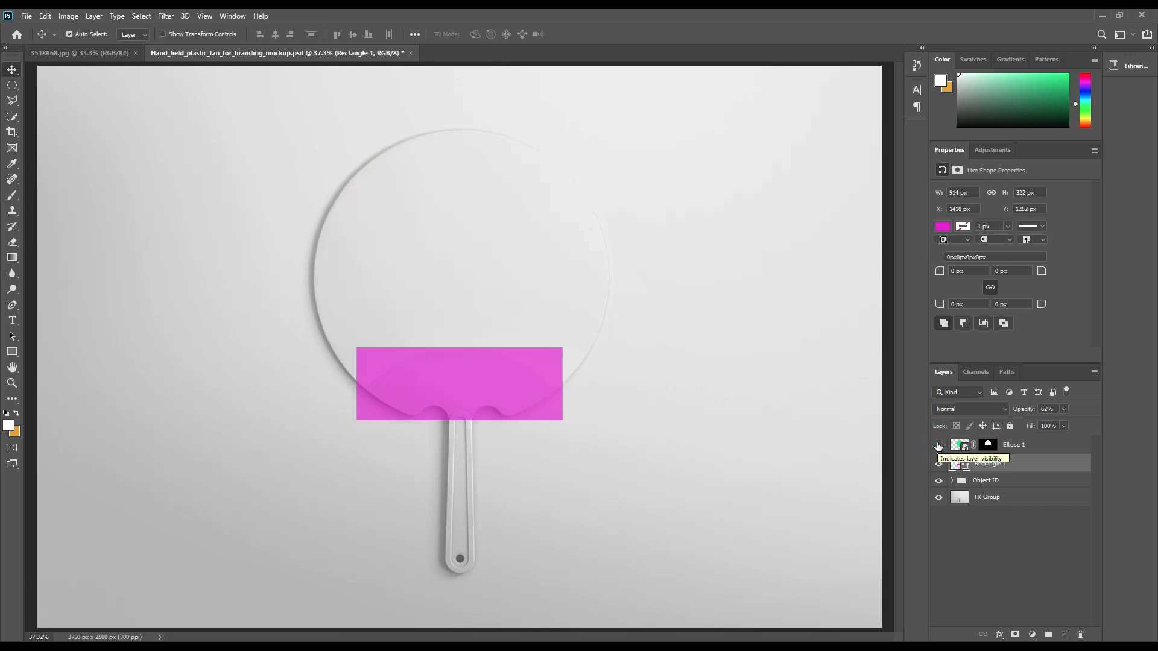
pyautogui.click(954, 481)
pyautogui.moveTo(1021, 409); pyautogui.dragTo(1047, 461)
# Convert the magenta rectangle to a smart object and mask it to the outline of layer 2 in the Object ID group.
pyautogui.rightClick(1048, 462)
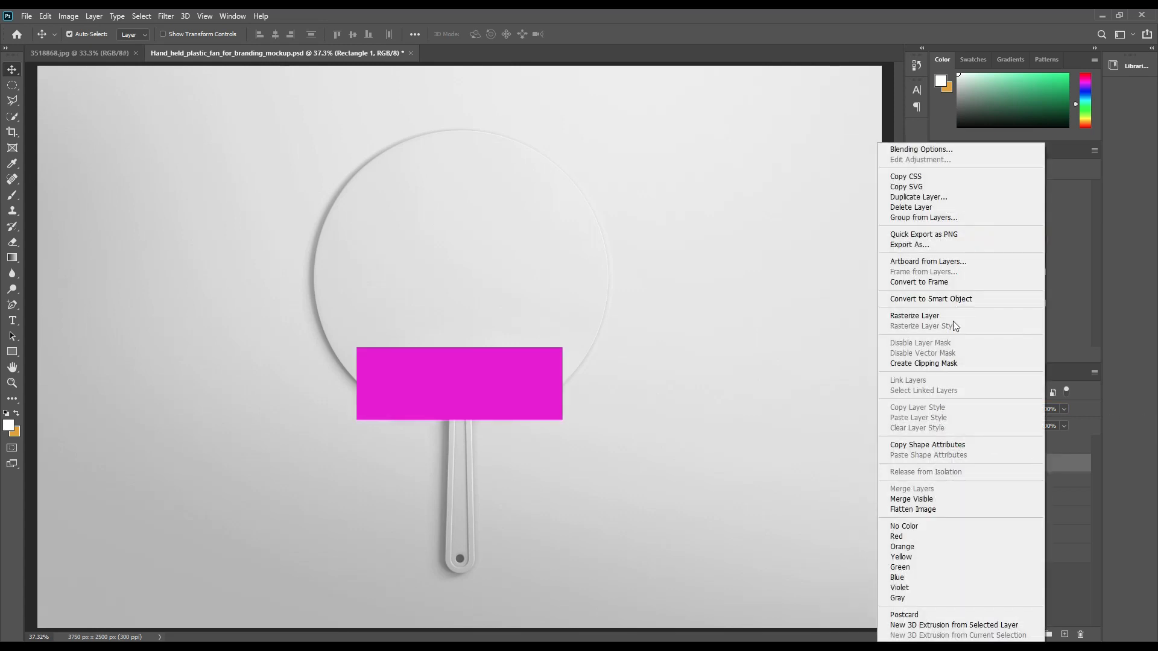
pyautogui.click(953, 299)
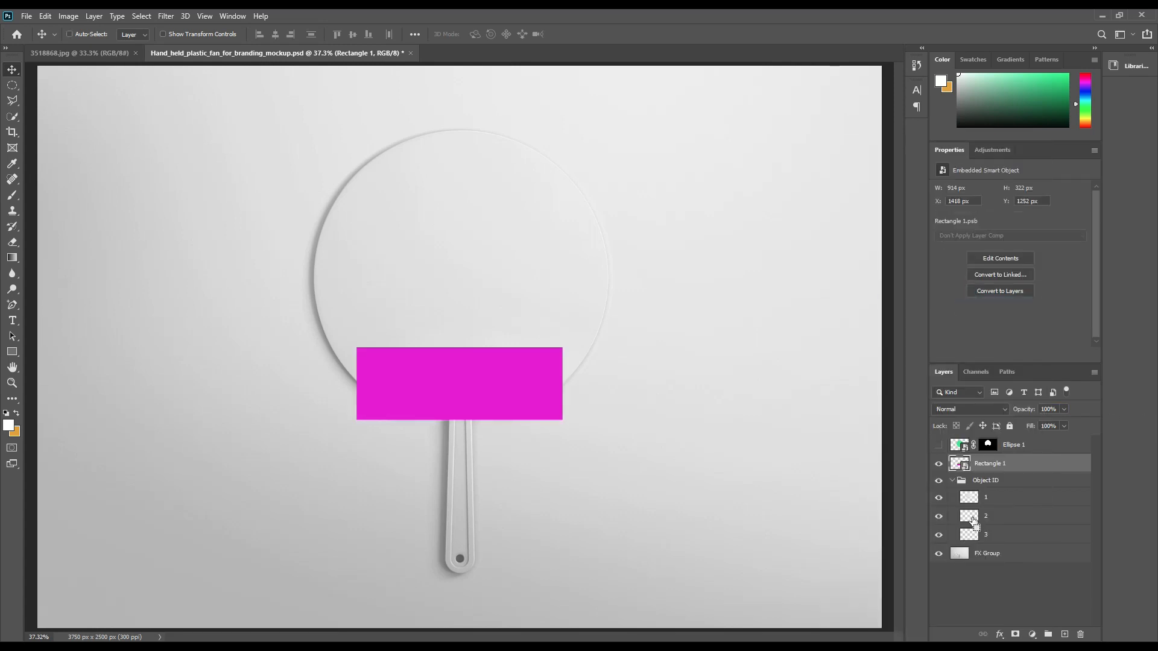
pyautogui.keyDown('ctrl'); pyautogui.click(970, 519); pyautogui.keyUp('ctrl')
pyautogui.click(1014, 634)
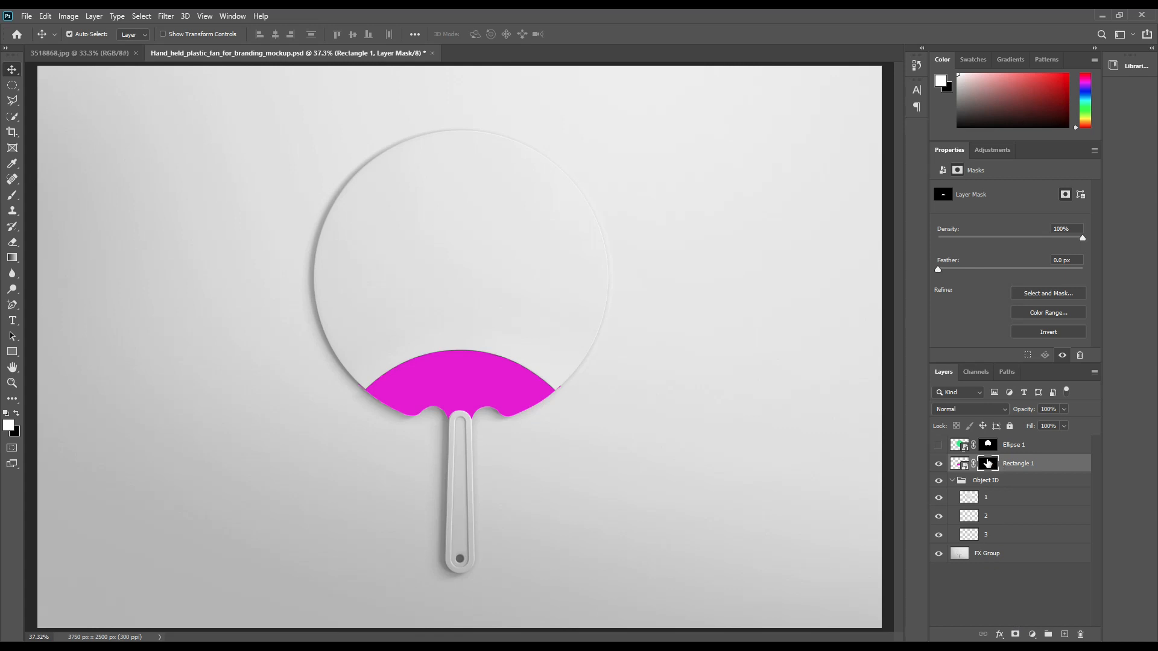
# Paint black on Rectangle 1's mask with a hard 30 px brush to remove the stray magenta sliver beyond the shape's left tip.
pyautogui.hotkey('ctrl', '+')
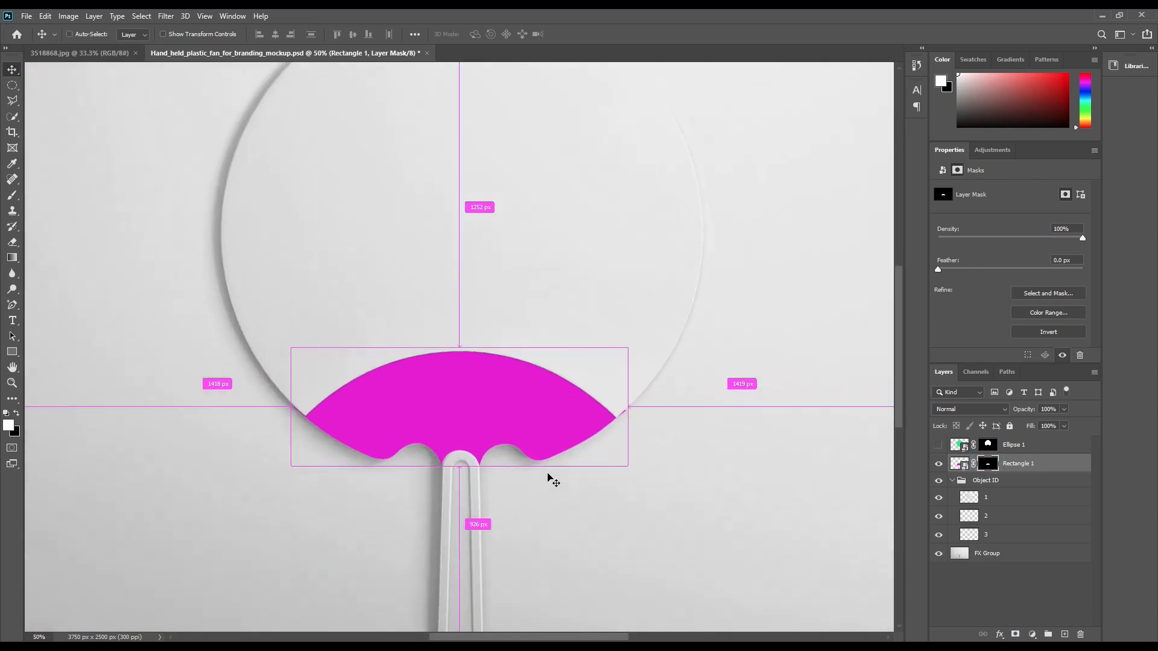
pyautogui.hotkey('ctrl', '+')
pyautogui.hotkey('ctrl', '+')
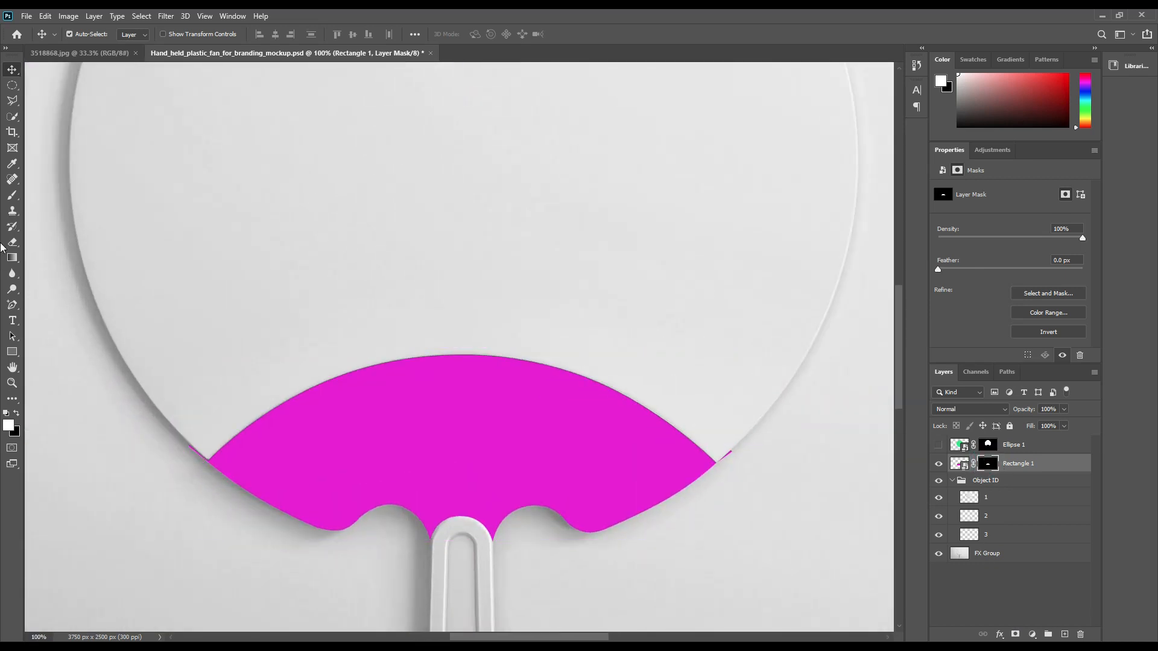
pyautogui.click(12, 195)
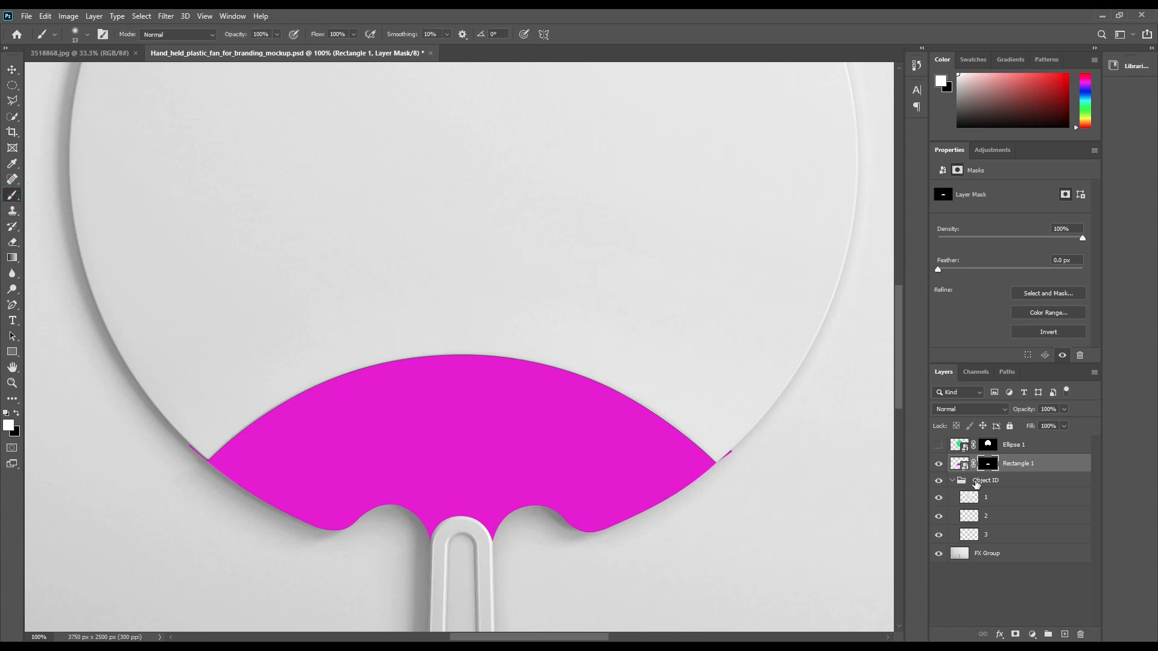
pyautogui.click(17, 412)
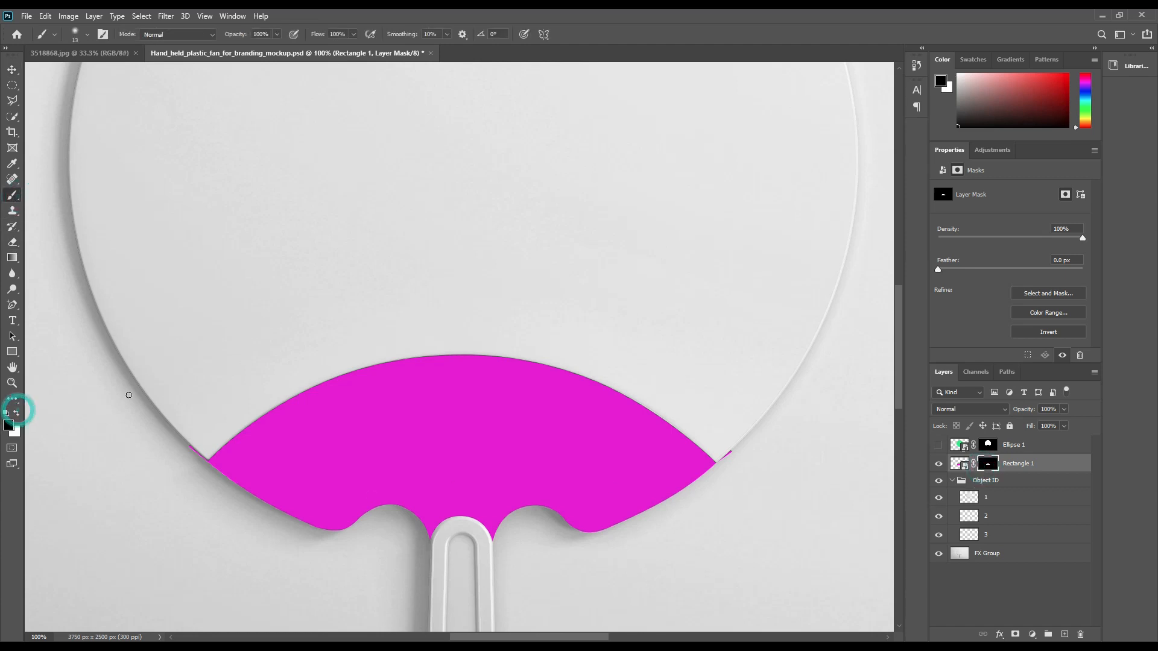
pyautogui.click(90, 40)
pyautogui.click(111, 96)
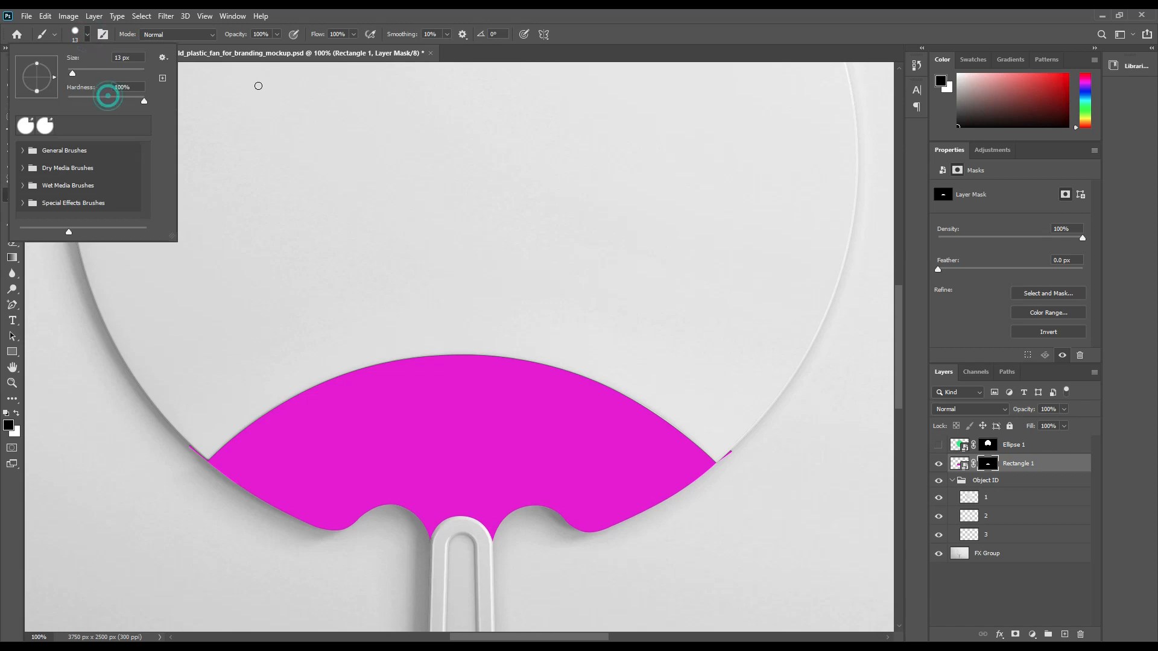
pyautogui.click(312, 27)
pyautogui.hotkey('ctrl', '+')
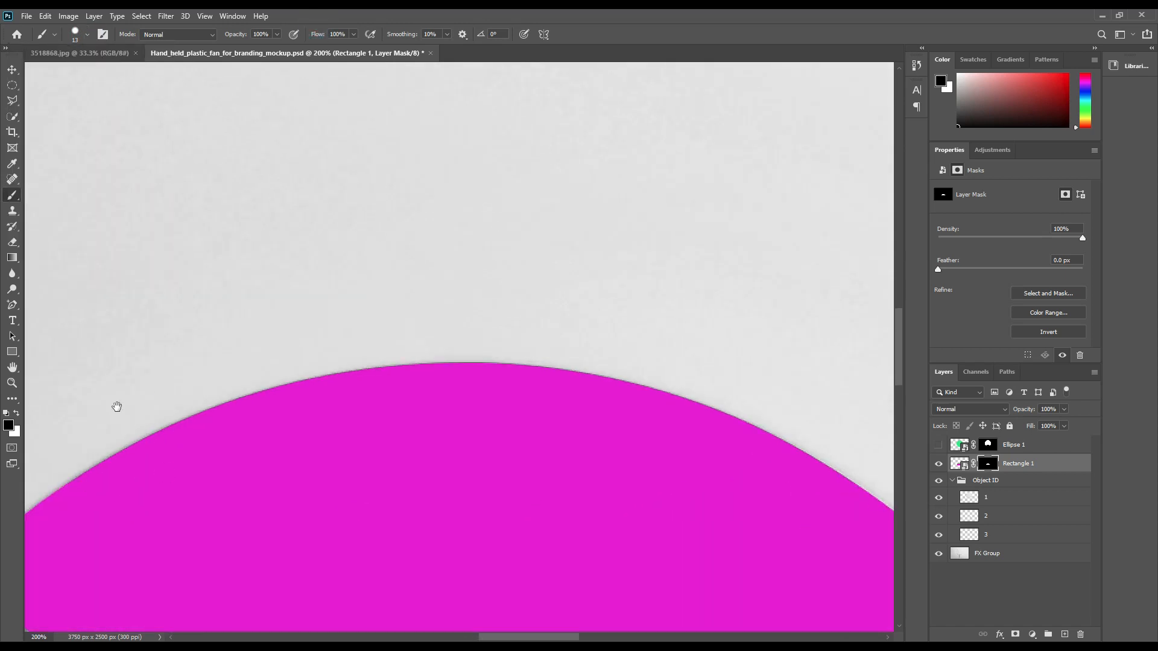
pyautogui.moveTo(116, 407); pyautogui.dragTo(182, 396)
pyautogui.press(']')
pyautogui.press(']')
pyautogui.click(343, 328)
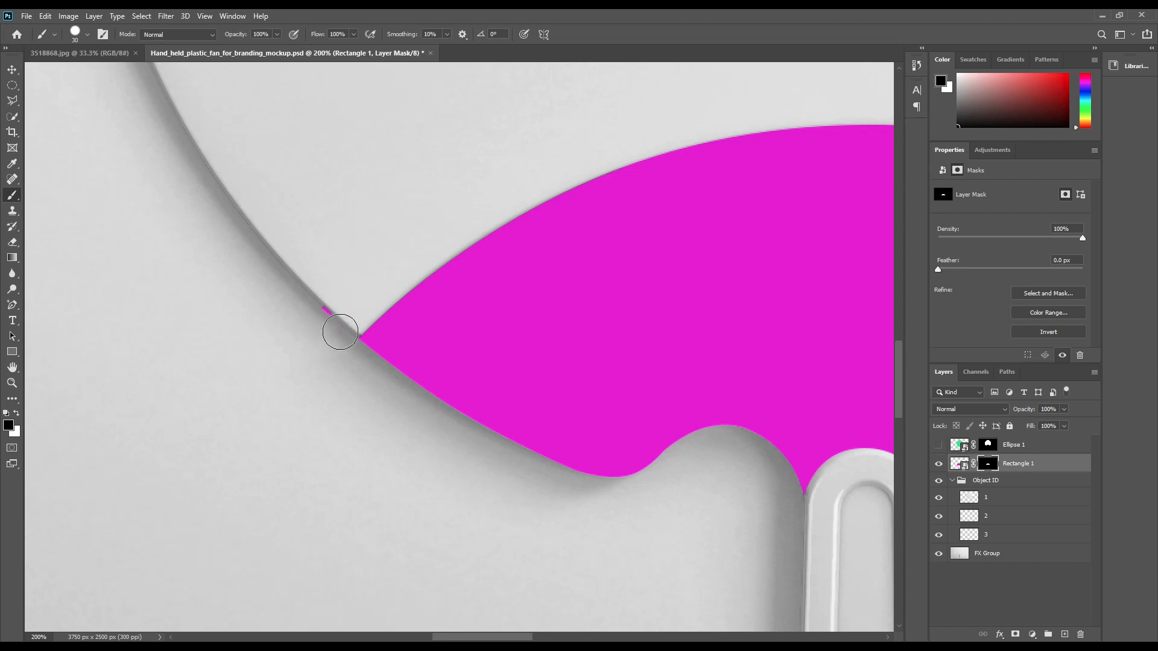
pyautogui.moveTo(339, 328); pyautogui.dragTo(306, 298)
# Paint out the stray magenta sliver beyond the shape's right tip on Rectangle 1's mask, and show the Ellipse 1 layer again.
pyautogui.moveTo(643, 382); pyautogui.dragTo(89, 428)
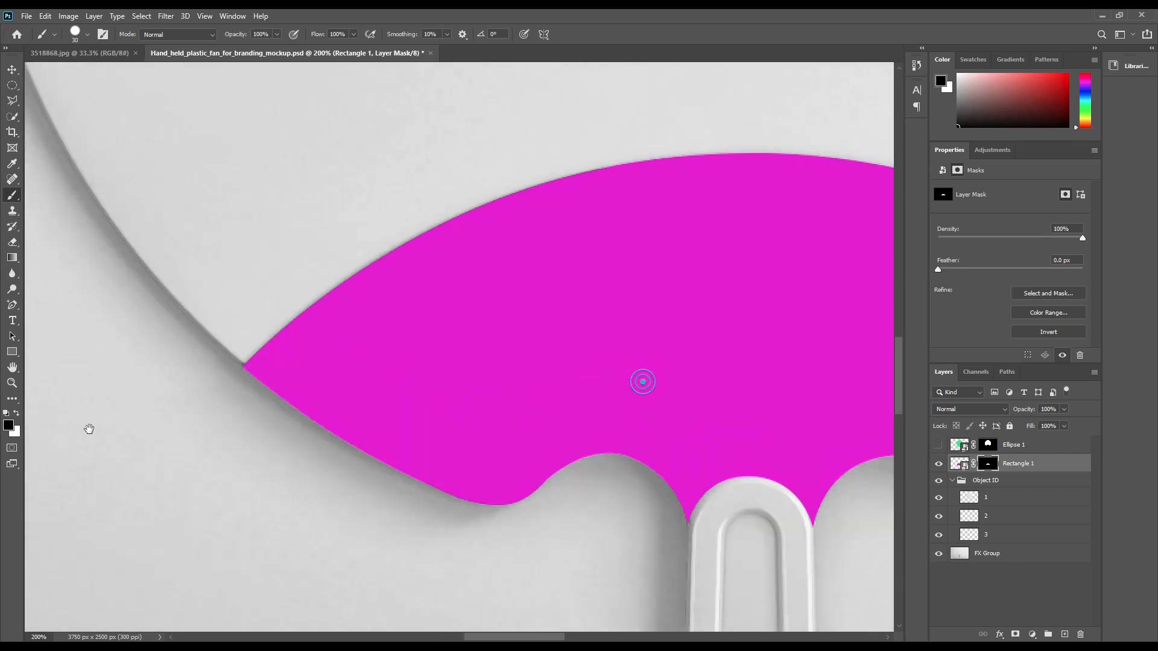
pyautogui.moveTo(753, 371); pyautogui.dragTo(755, 366)
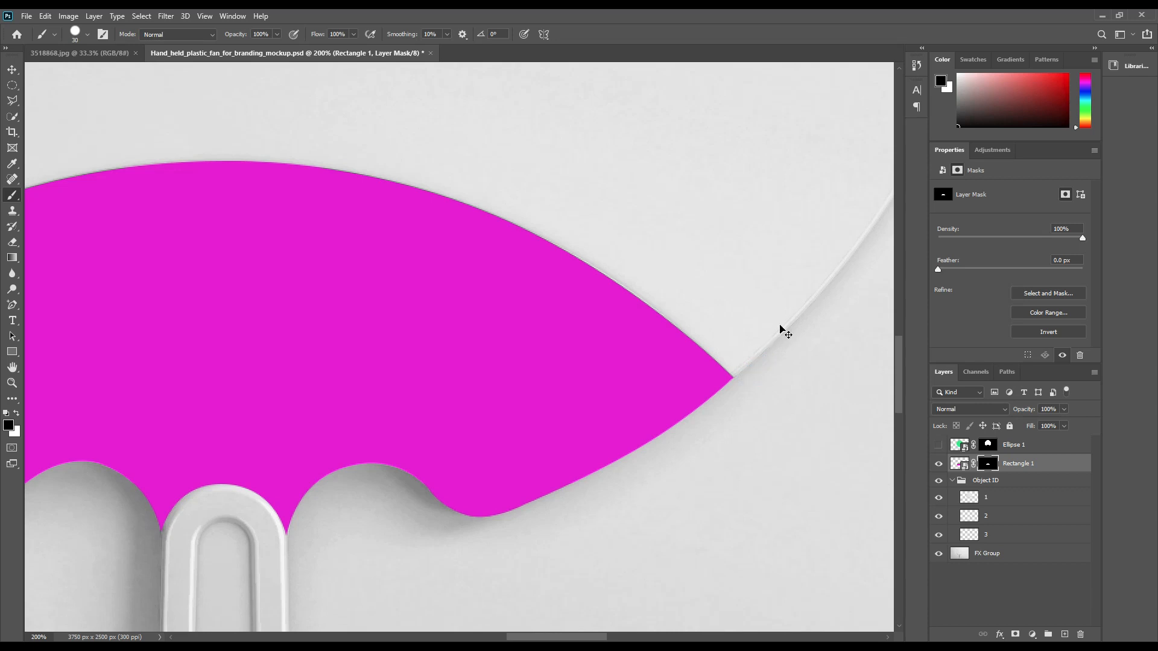
pyautogui.hotkey('ctrl', '0')
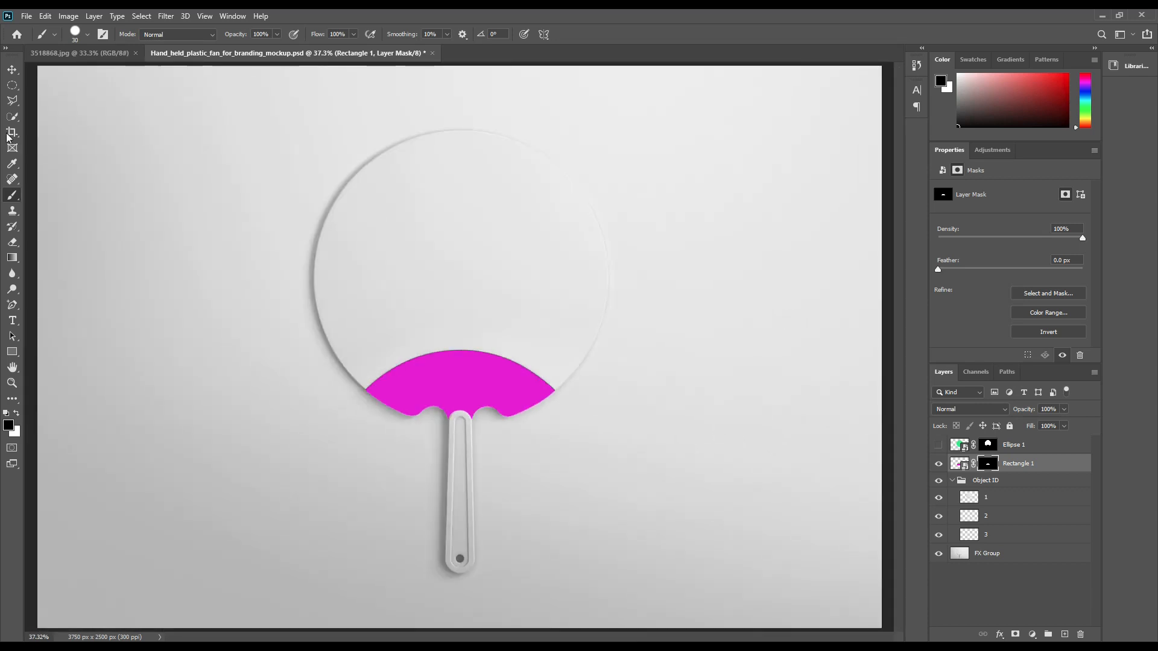
pyautogui.click(12, 69)
pyautogui.click(938, 445)
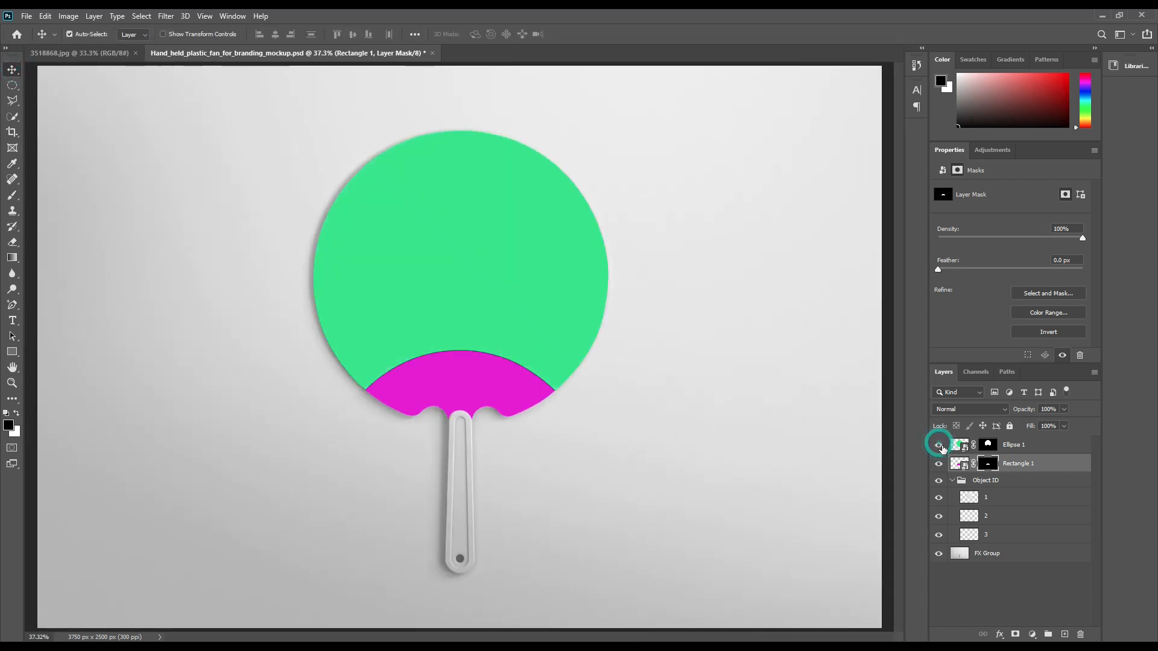
# Draw a black rectangle about 210 × 760 px over the fan's handle and place its layer above the Object ID group.
pyautogui.click(993, 480)
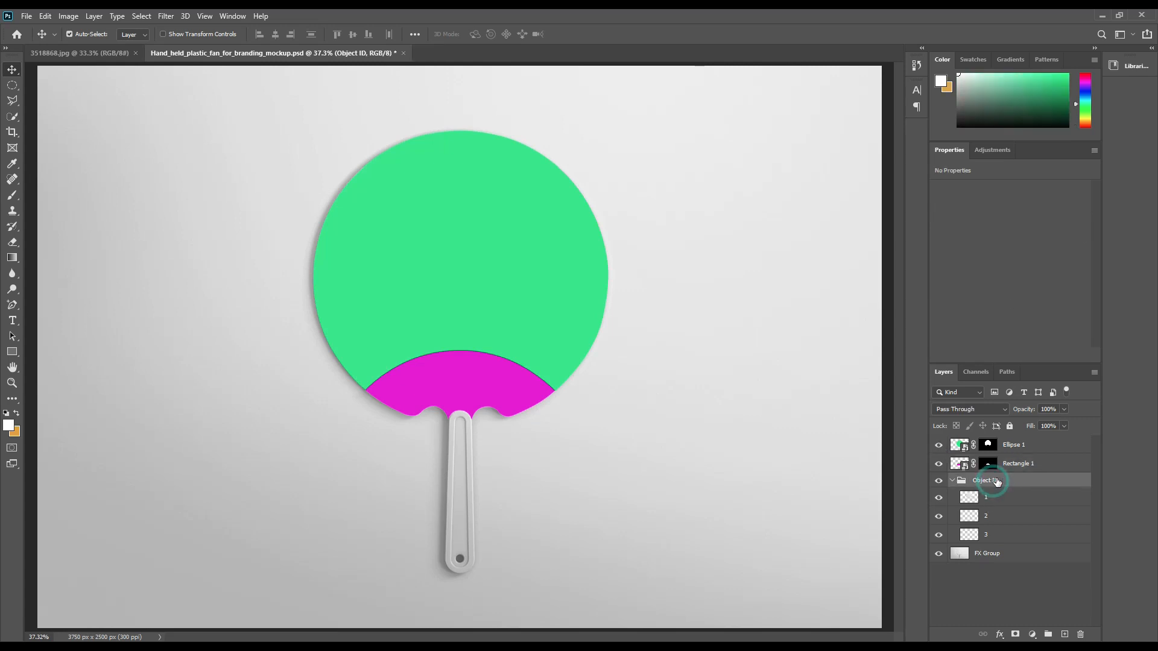
pyautogui.click(12, 352)
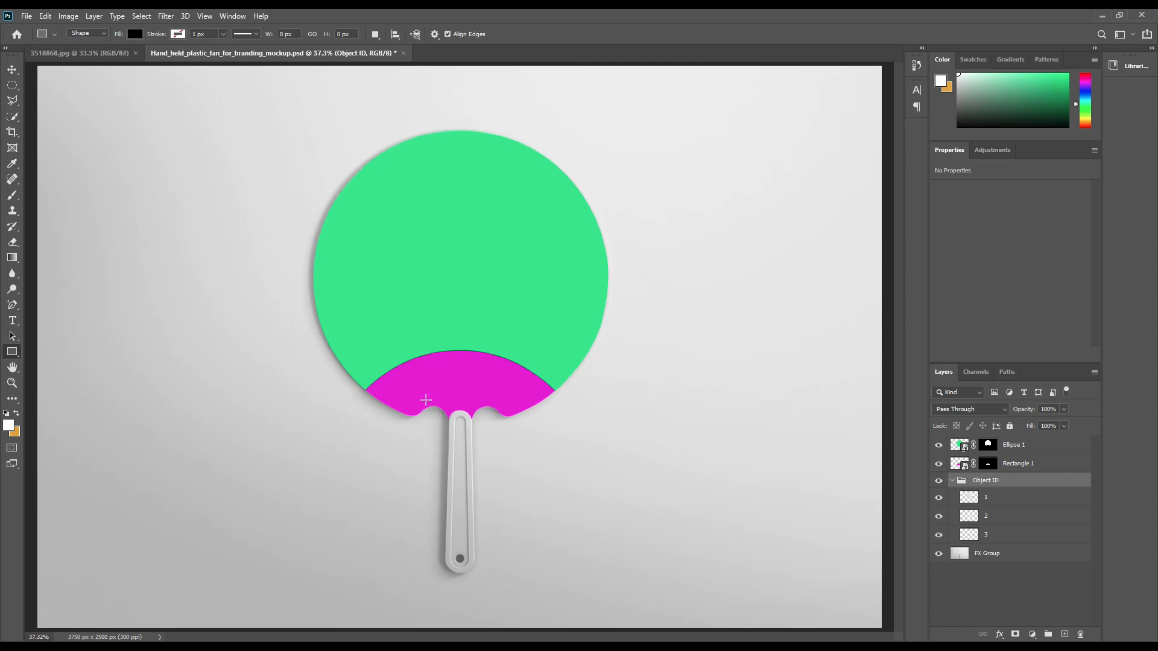
pyautogui.moveTo(435, 404); pyautogui.dragTo(481, 575)
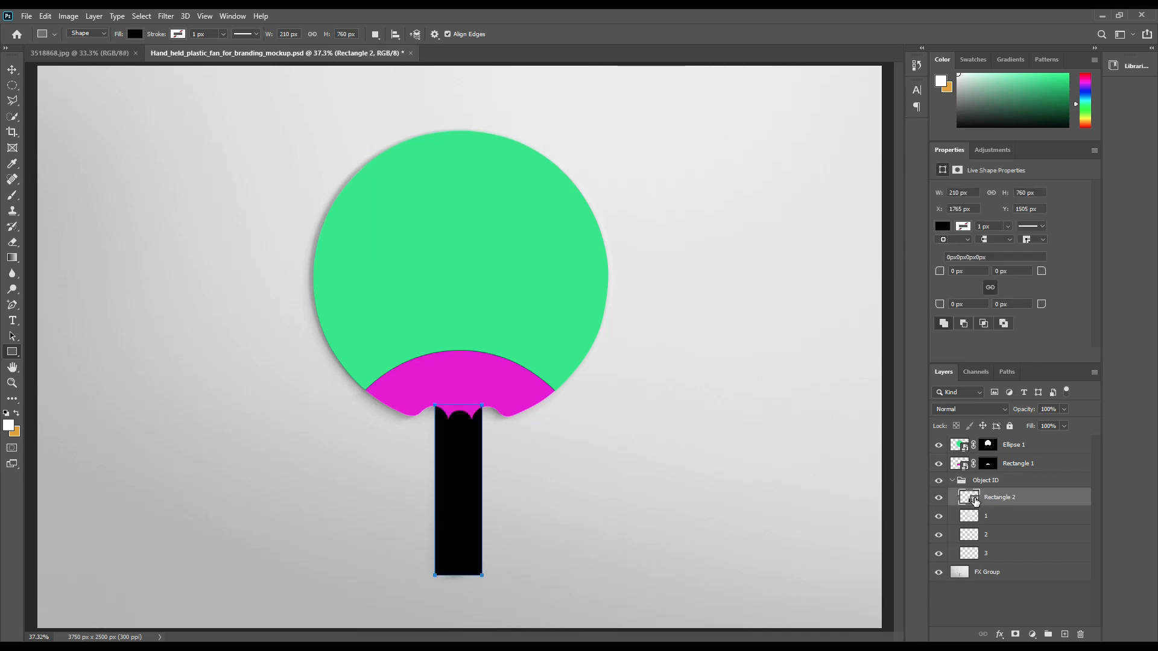
pyautogui.moveTo(1008, 499); pyautogui.dragTo(1011, 473)
# Convert the black handle rectangle to a smart object and mask it to the outline of layer 3 in the Object ID group.
pyautogui.rightClick(1014, 483)
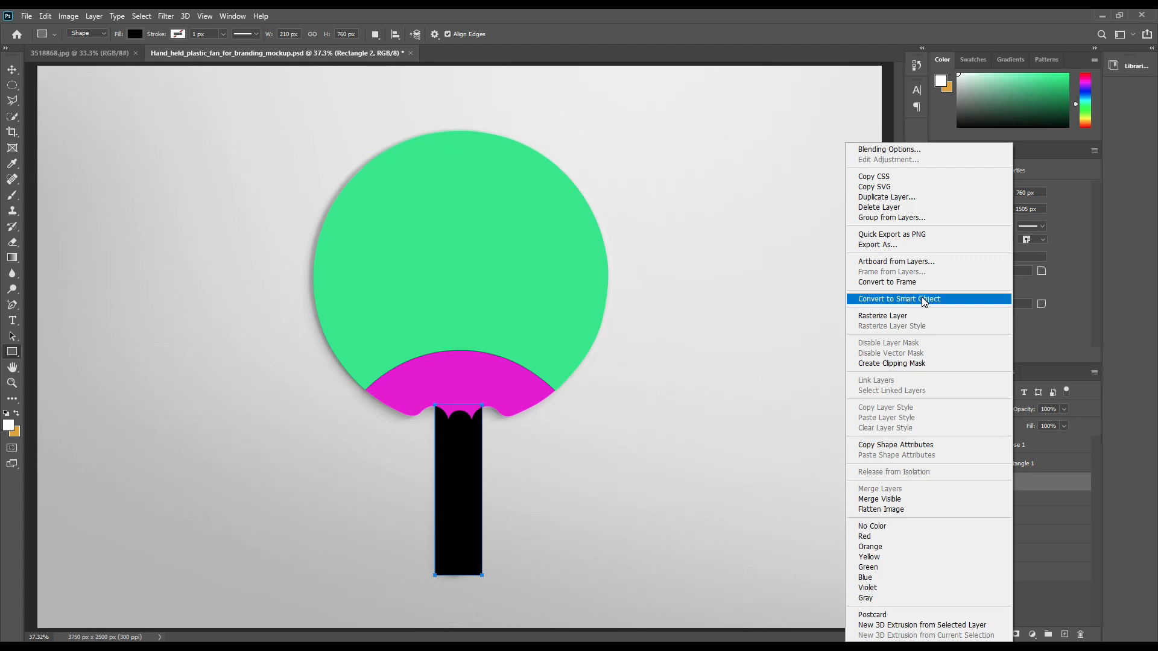
pyautogui.click(924, 299)
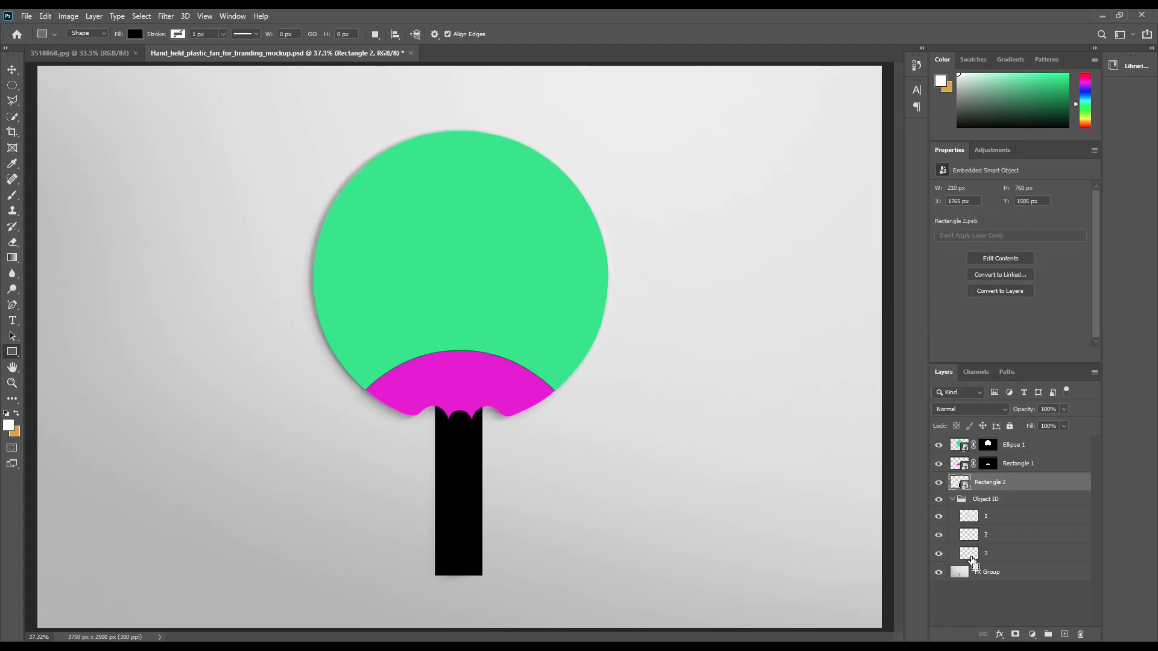
pyautogui.keyDown('ctrl'); pyautogui.click(970, 554); pyautogui.keyUp('ctrl')
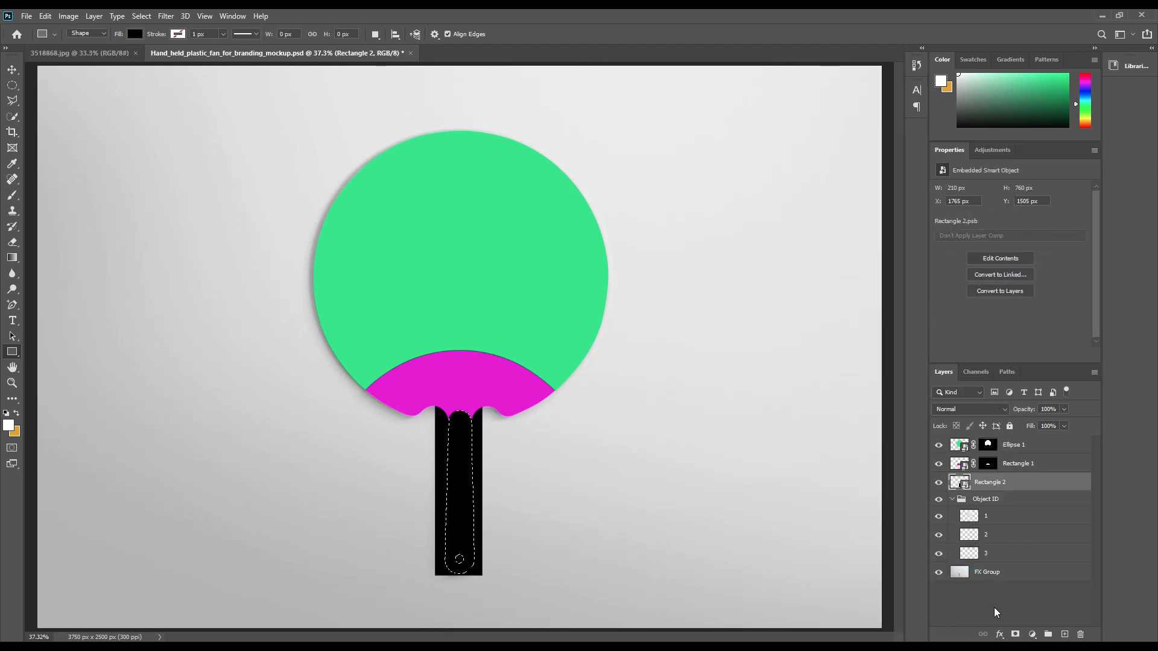
pyautogui.click(1015, 634)
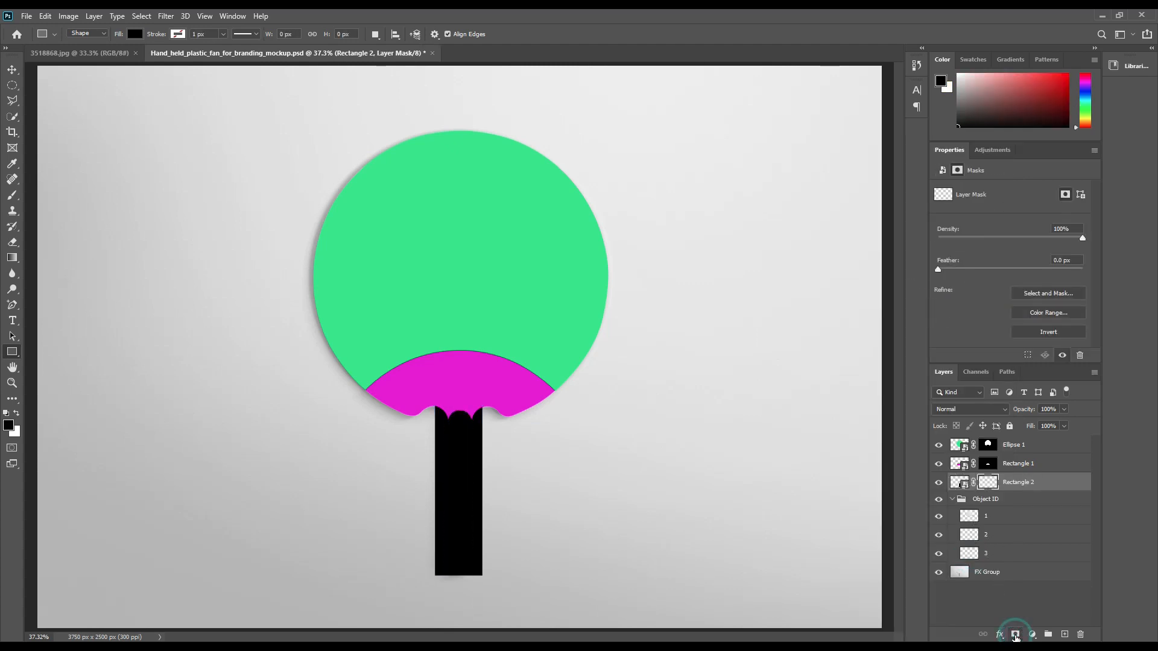
pyautogui.click(953, 499)
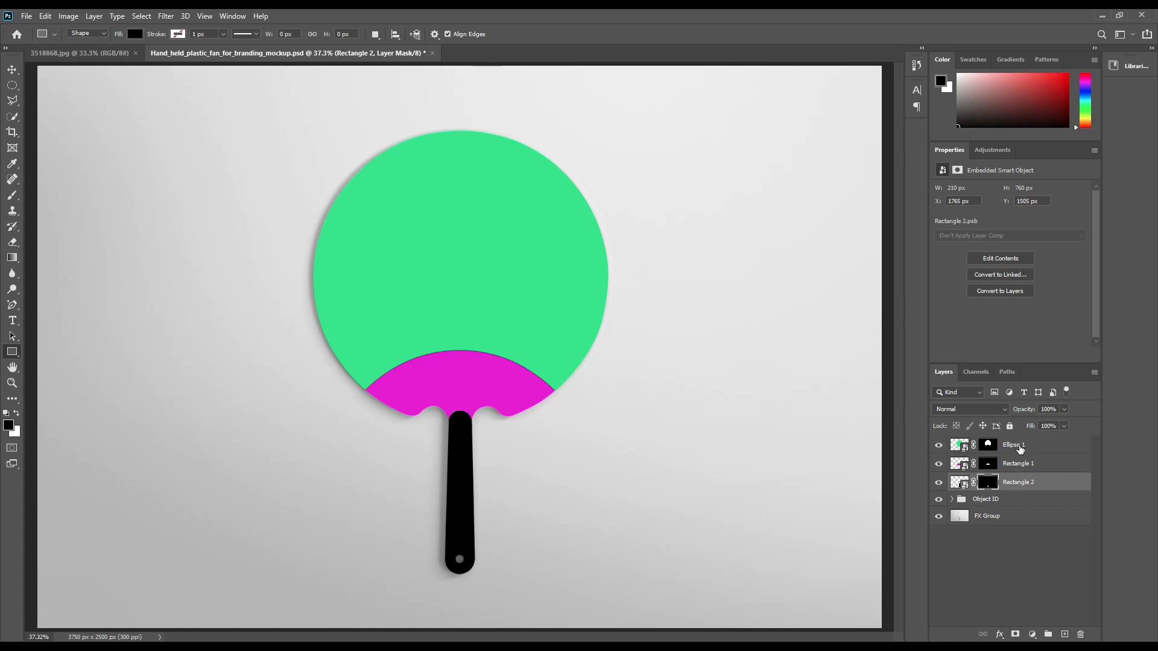
# Label the Ellipse 1, Rectangle 1 and Rectangle 2 smart object layers with the color red.
pyautogui.keyDown('shift'); pyautogui.click(1020, 446); pyautogui.keyUp('shift')
pyautogui.rightClick(1019, 465)
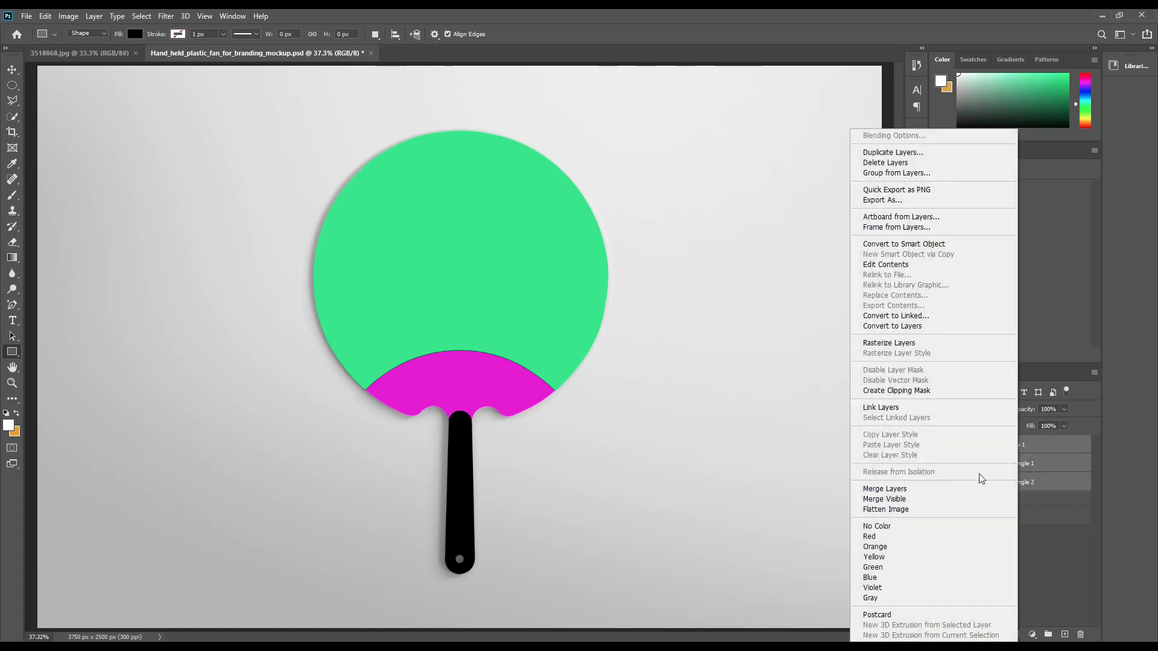
pyautogui.click(881, 538)
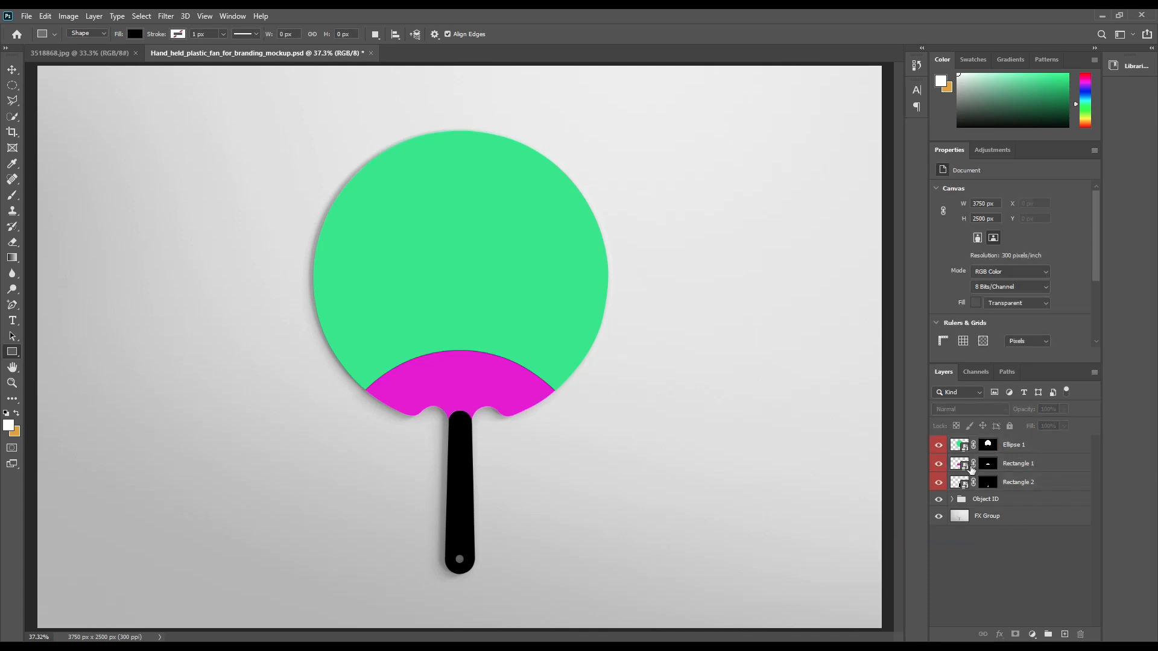
# Open the contents of the Ellipse 1 smart object and copy the green artwork from 3518868.jpg into it.
pyautogui.doubleClick(964, 447)
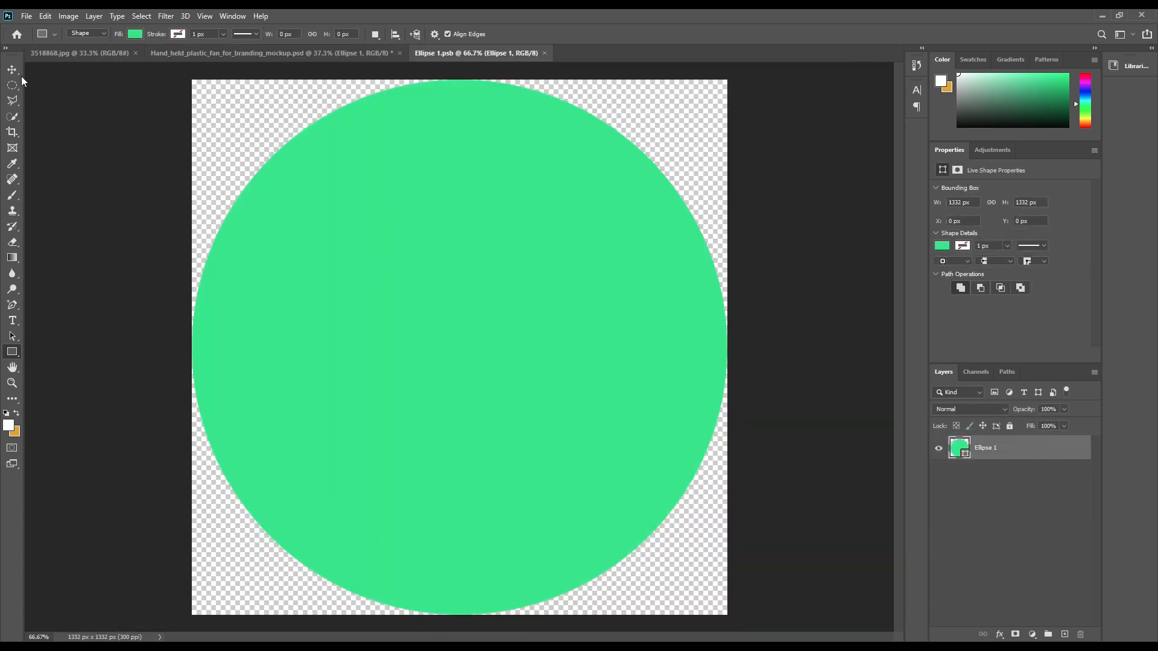
pyautogui.click(14, 68)
pyautogui.click(90, 53)
pyautogui.moveTo(994, 446); pyautogui.dragTo(545, 352)
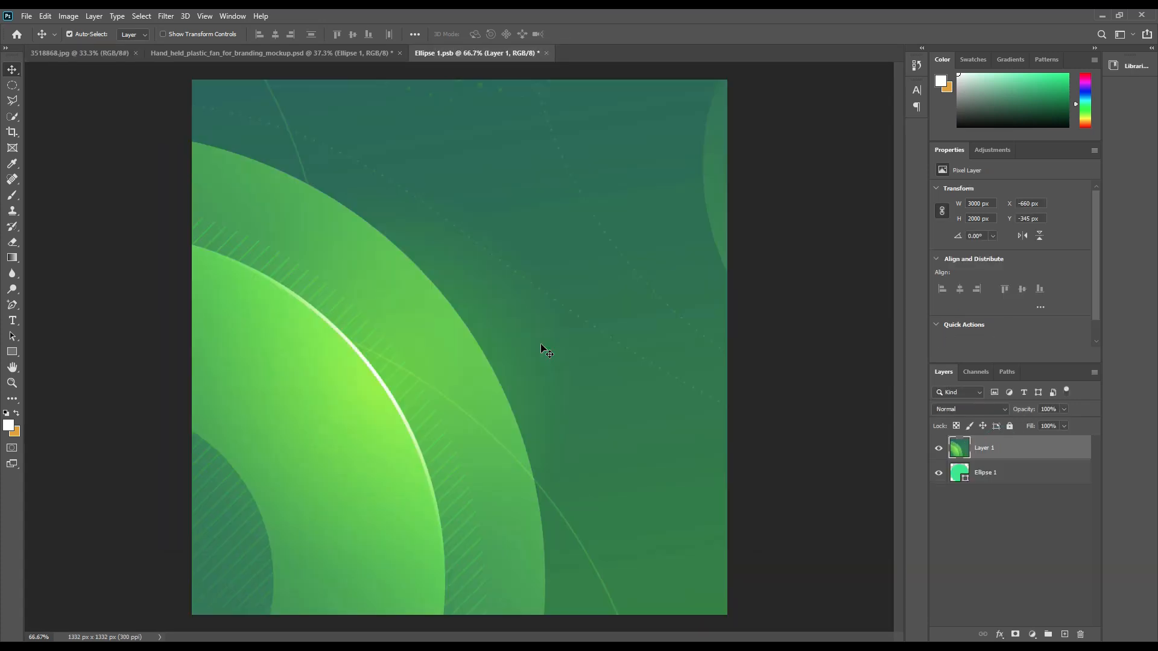
# Scale the green artwork layer down to about 68% and position it so it covers the whole canvas.
pyautogui.hotkey('ctrl', 't')
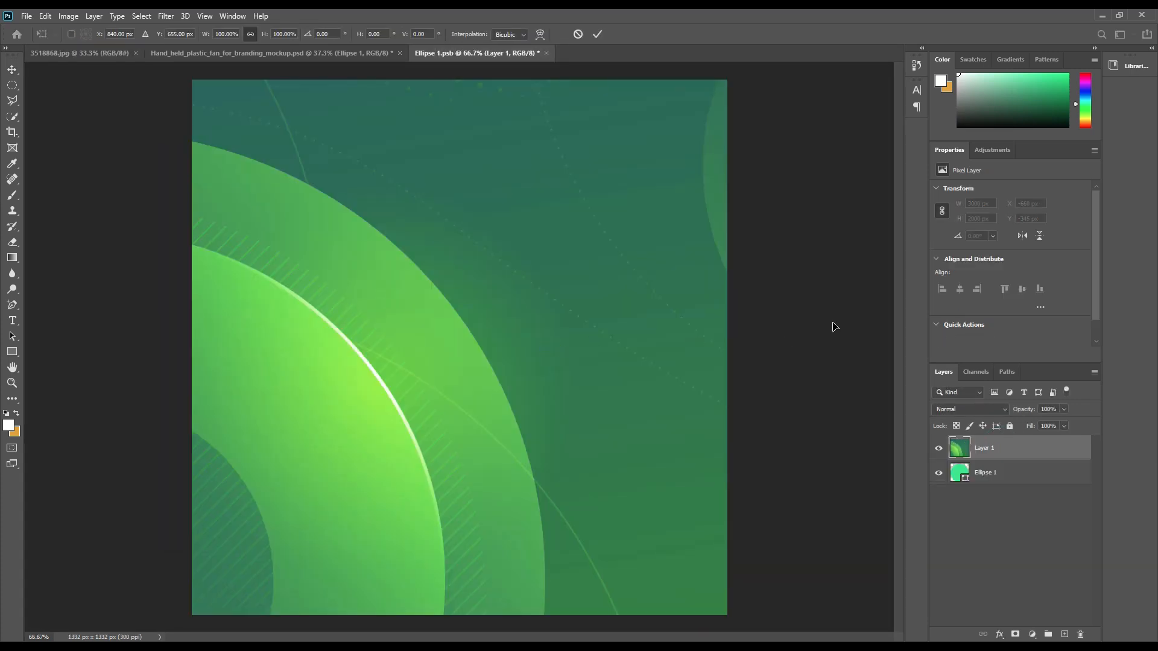
pyautogui.hotkey('ctrl', '-')
pyautogui.hotkey('ctrl', '-')
pyautogui.hotkey('ctrl', '-')
pyautogui.moveTo(713, 345); pyautogui.dragTo(566, 370)
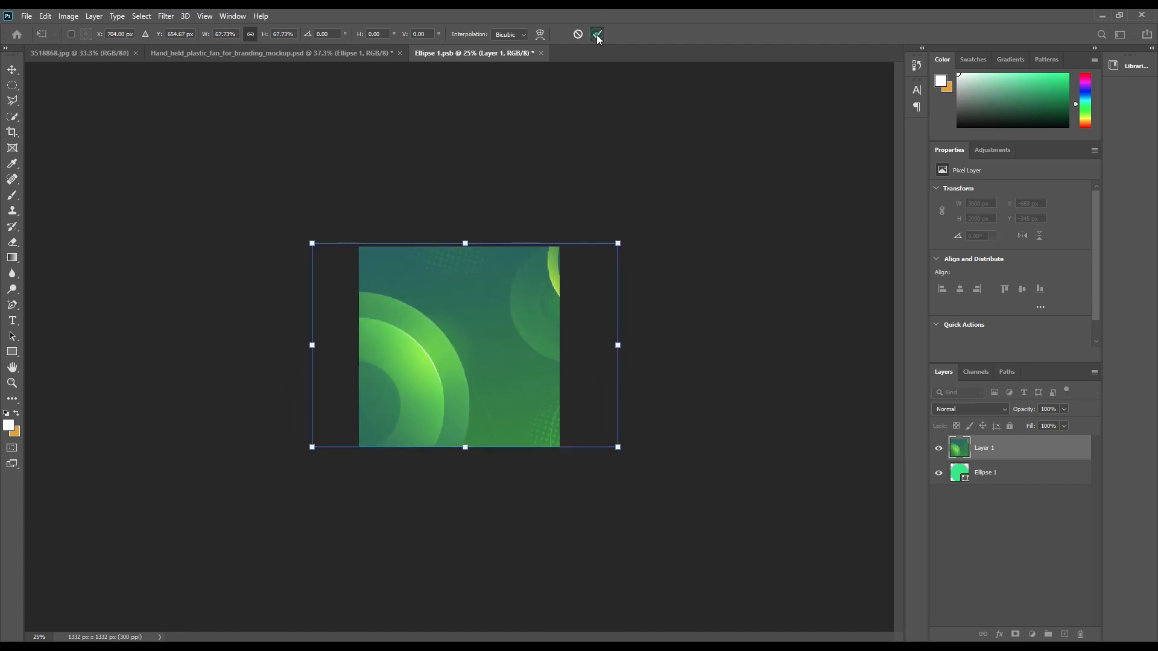
pyautogui.click(597, 35)
# Clip the artwork to the Ellipse 1 shape and scale it to about 89%, aligned with the circle's upper edge.
pyautogui.rightClick(1012, 449)
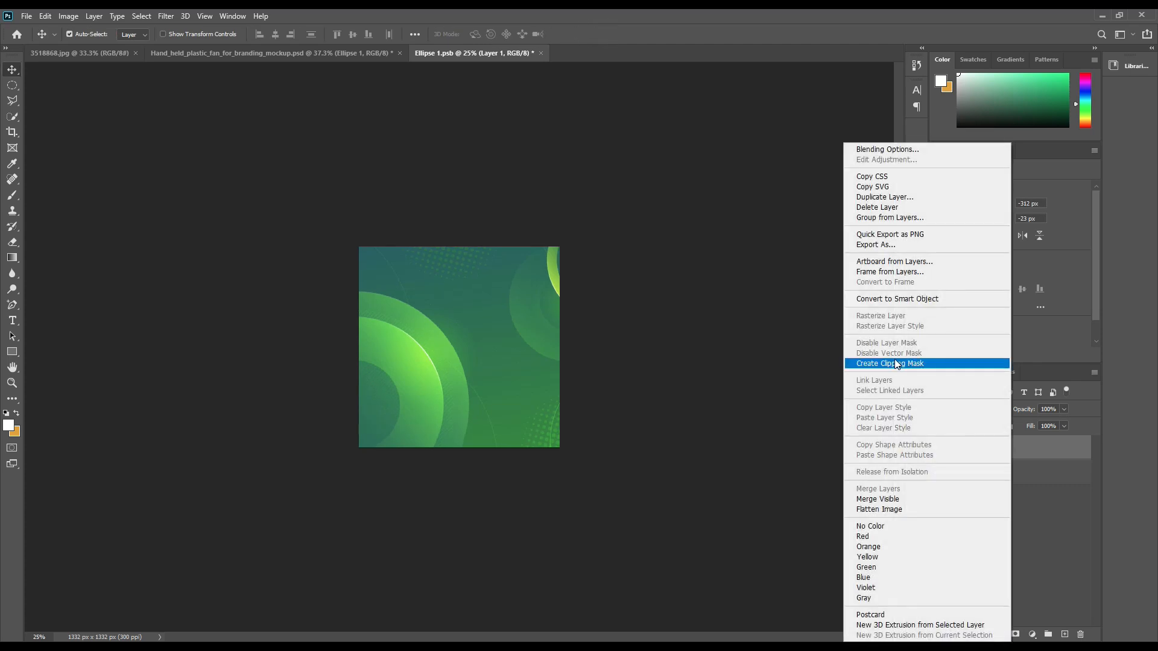
pyautogui.click(905, 364)
pyautogui.hotkey('ctrl', 't')
pyautogui.moveTo(618, 344); pyautogui.dragTo(515, 348)
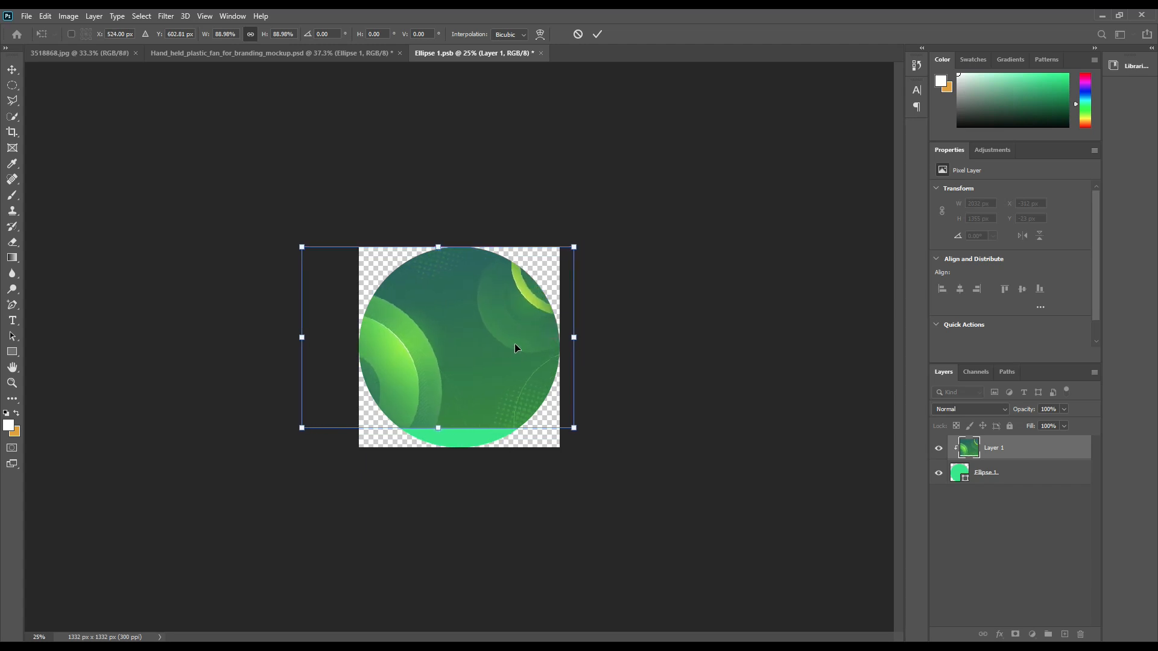
pyautogui.click(598, 34)
pyautogui.hotkey('ctrl', '0')
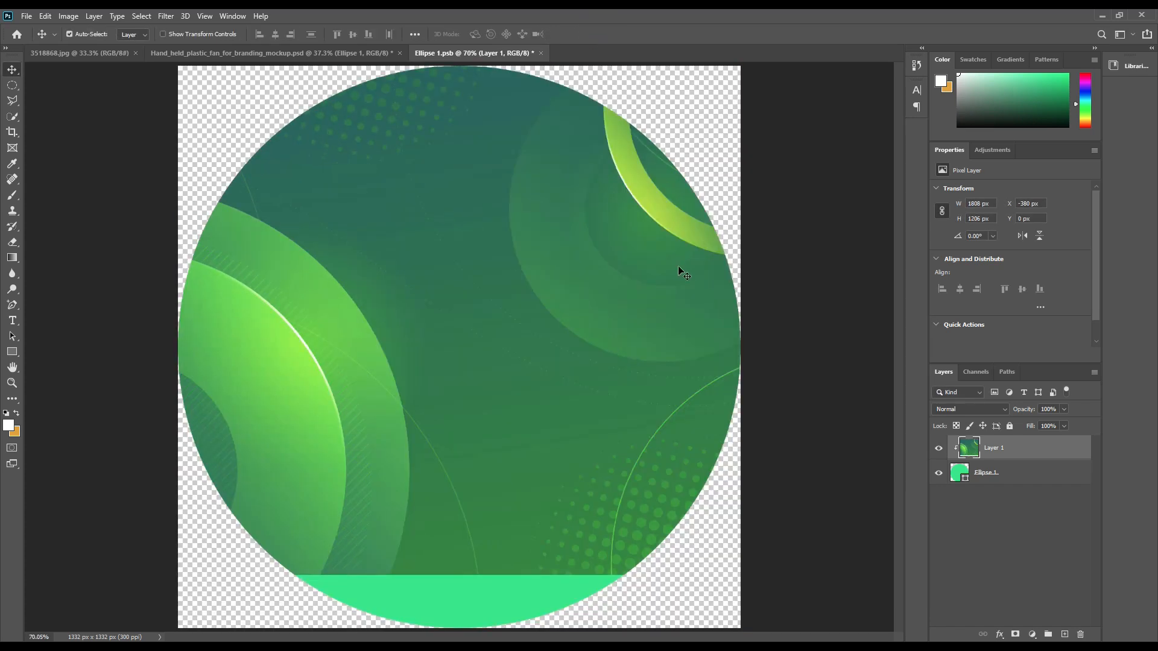
# Add the white Impact title "FREE HANDFAN MOCKUP" on two lines over the artwork.
pyautogui.click(13, 322)
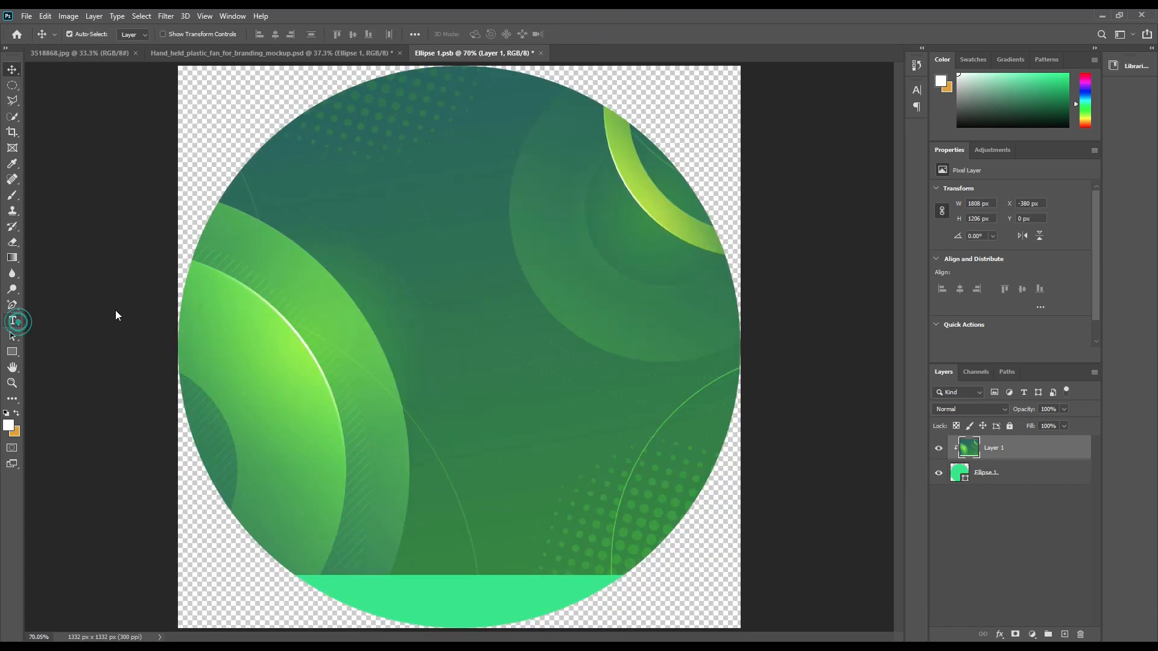
pyautogui.click(392, 292)
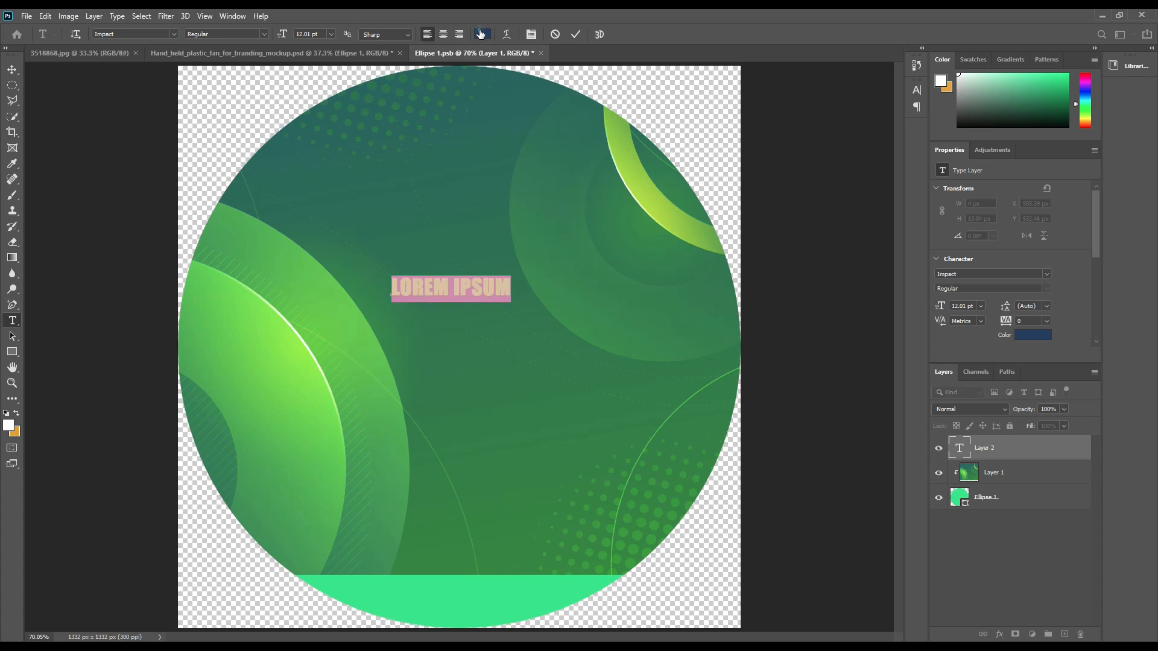
pyautogui.click(482, 34)
pyautogui.click(652, 165)
pyautogui.click(917, 158)
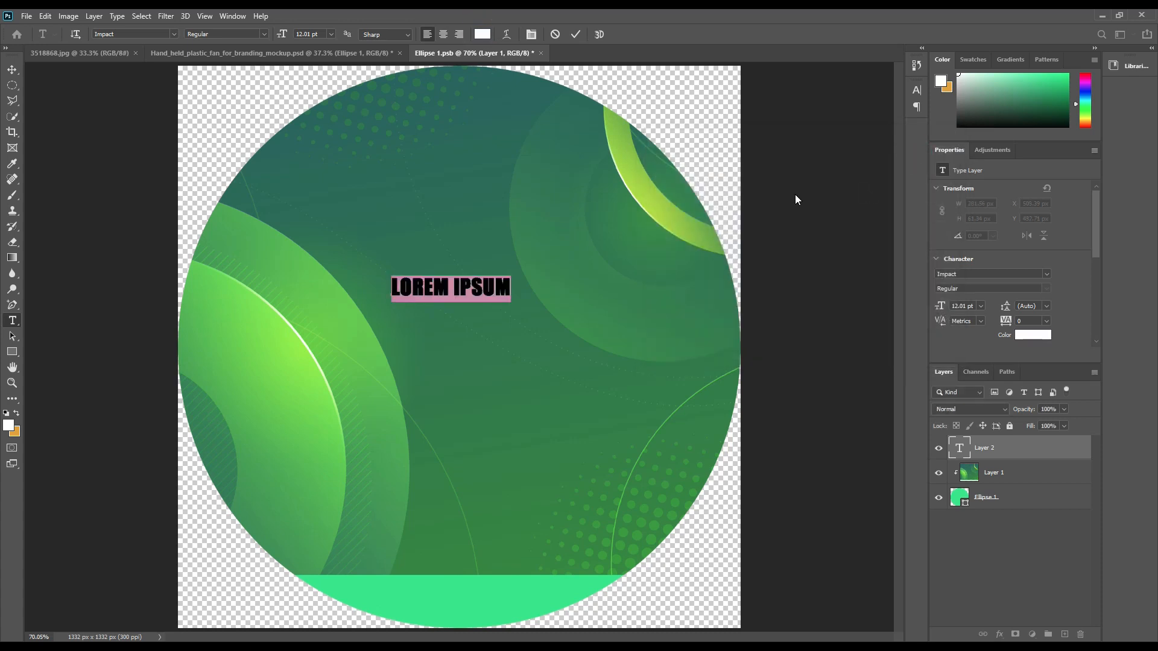
pyautogui.write('FR')
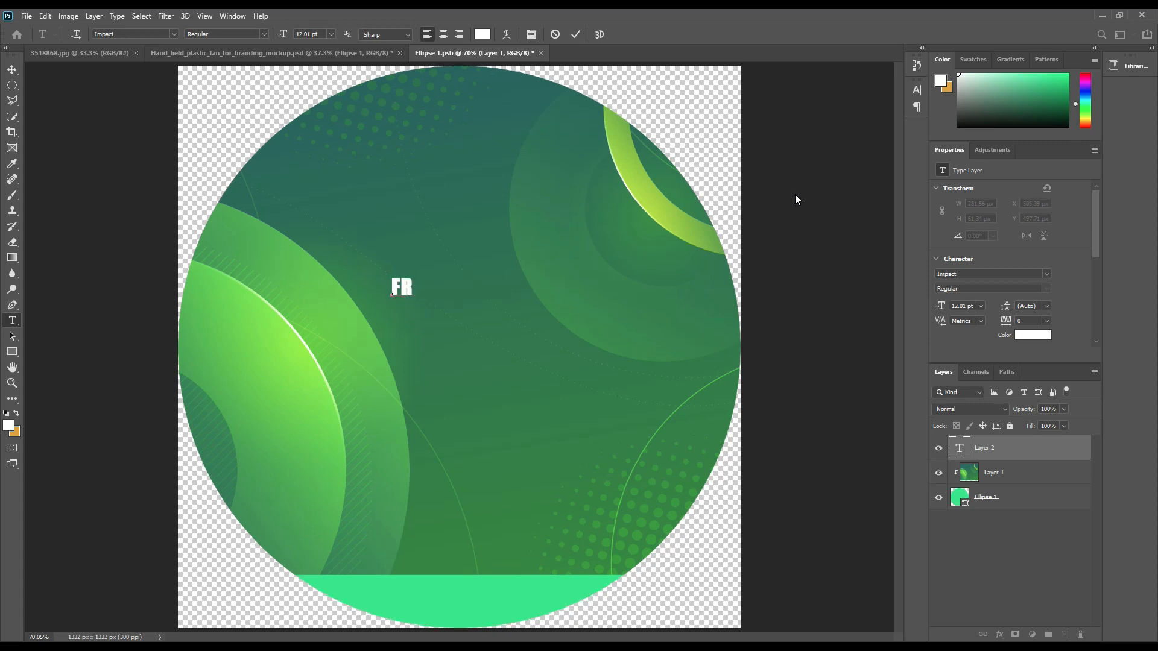
pyautogui.write('EE HANDFAN ')
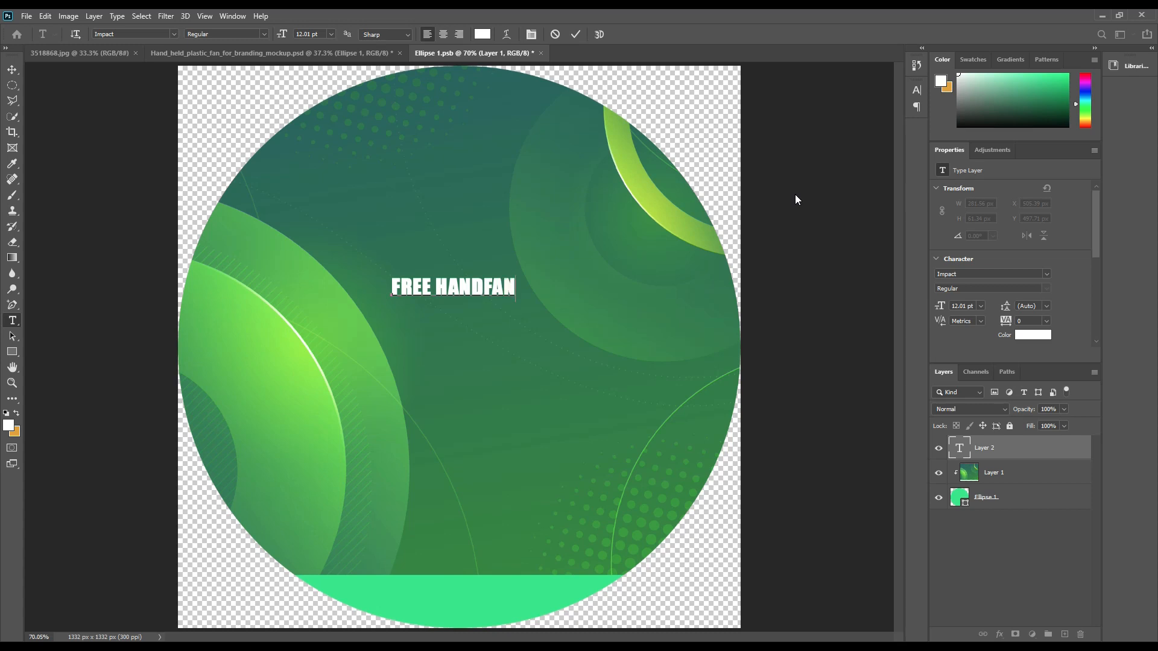
pyautogui.write('MOCKUP')
pyautogui.click(576, 35)
# Center-align the title text and enlarge it to about 242%, placed on the circle's vertical centre line.
pyautogui.click(917, 90)
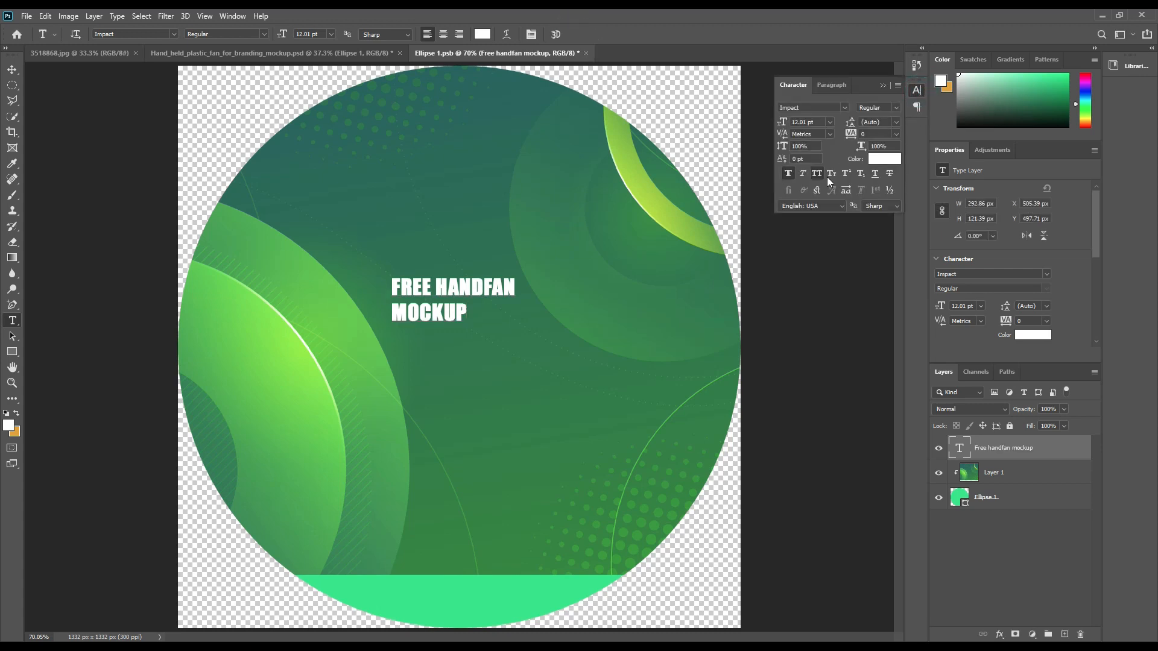
pyautogui.click(443, 34)
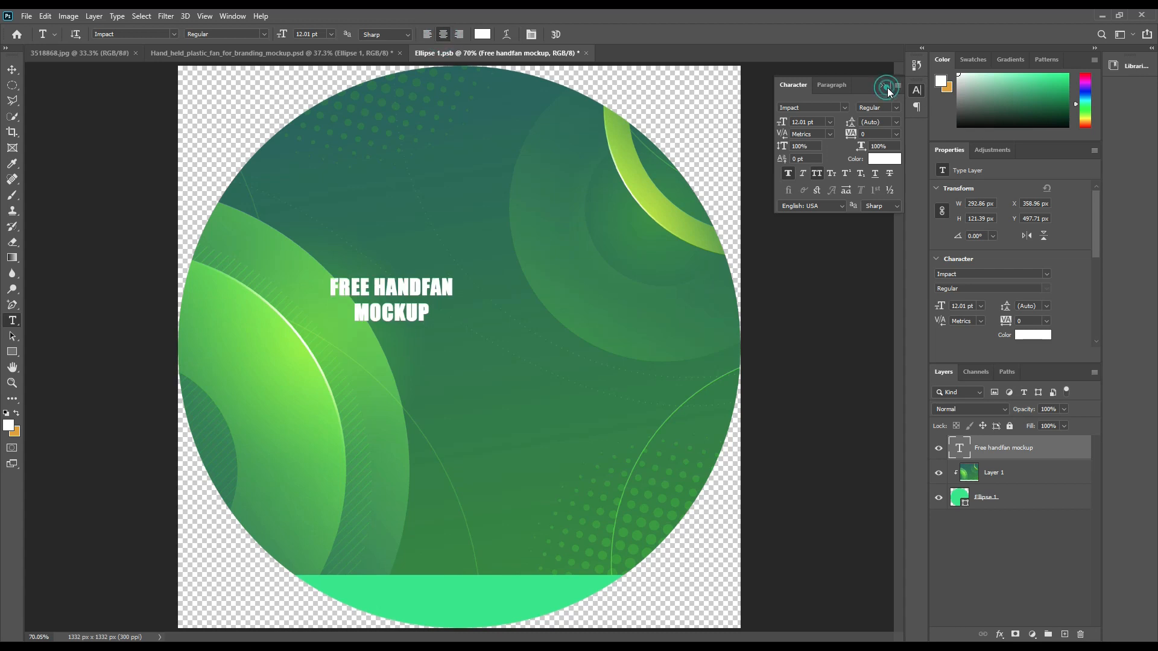
pyautogui.click(12, 70)
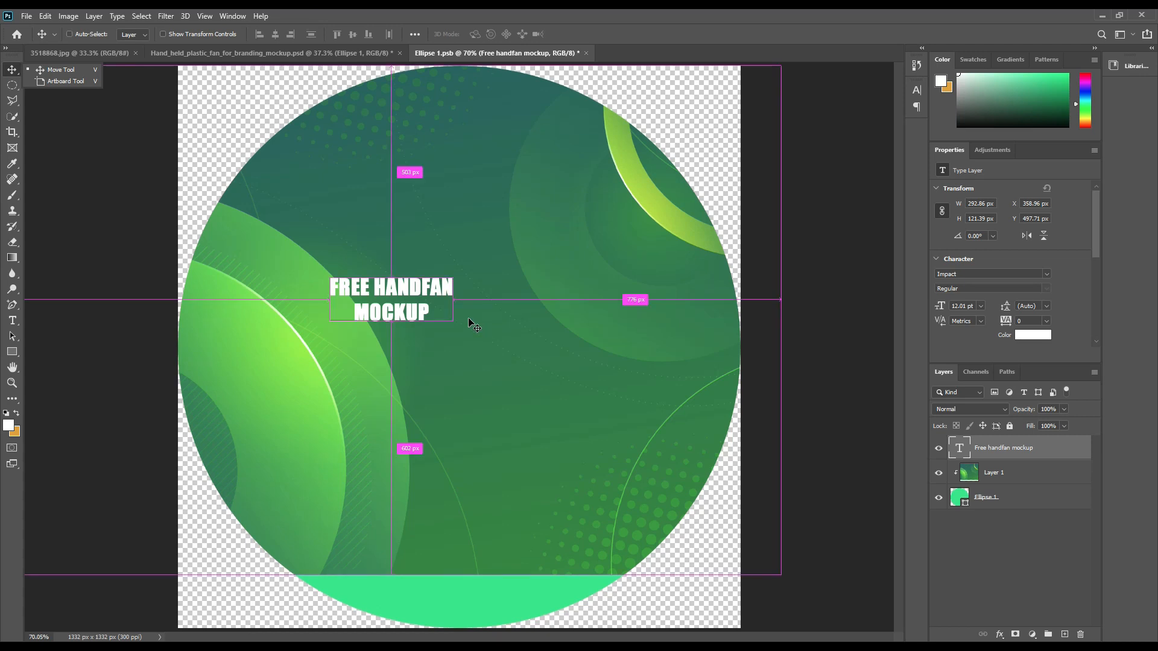
pyautogui.hotkey('ctrl', 't')
pyautogui.moveTo(453, 327); pyautogui.dragTo(628, 399)
pyautogui.moveTo(565, 374); pyautogui.dragTo(529, 333)
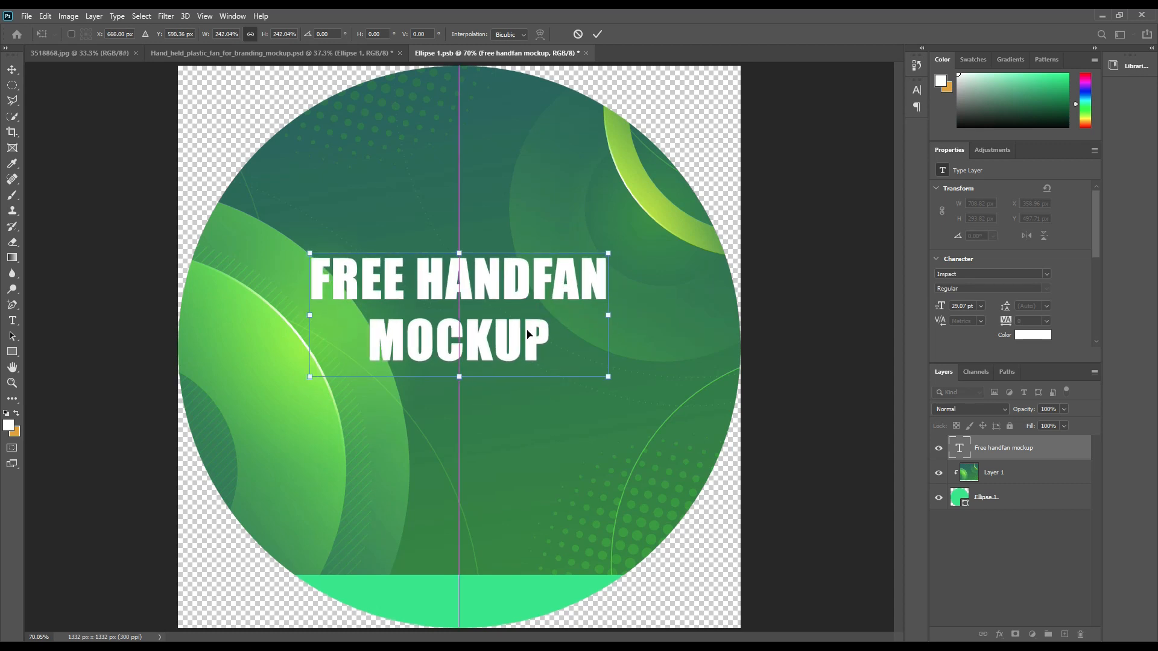
pyautogui.click(597, 38)
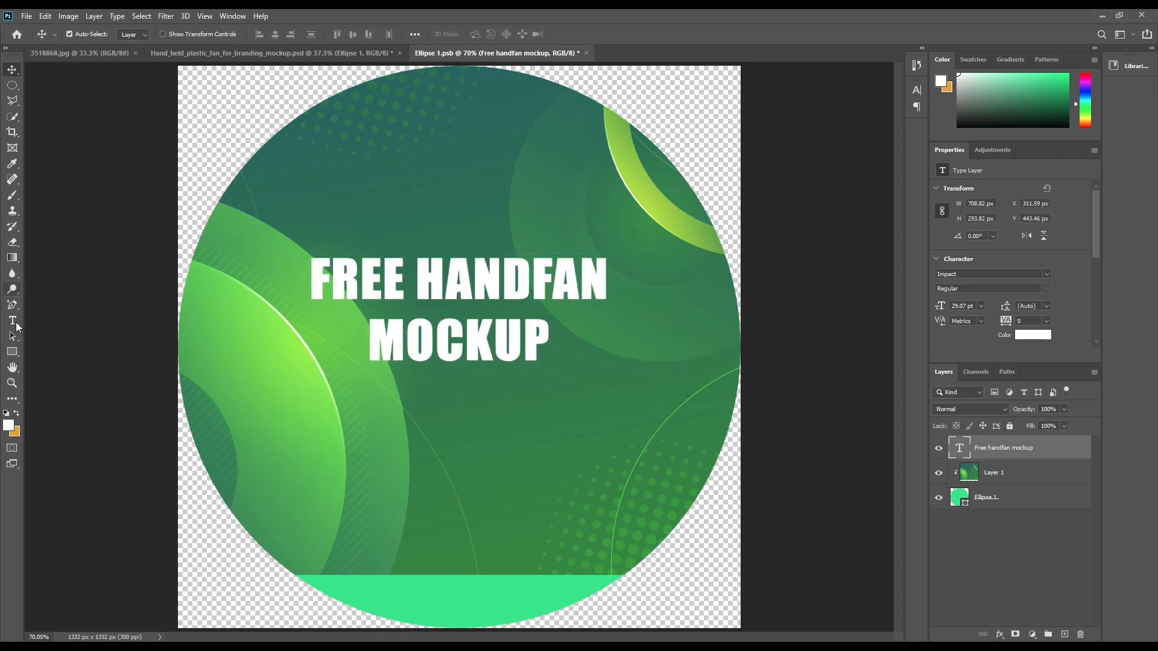
# Add a separate white text line "MOCKUPART" above the title.
pyautogui.click(12, 321)
pyautogui.click(406, 201)
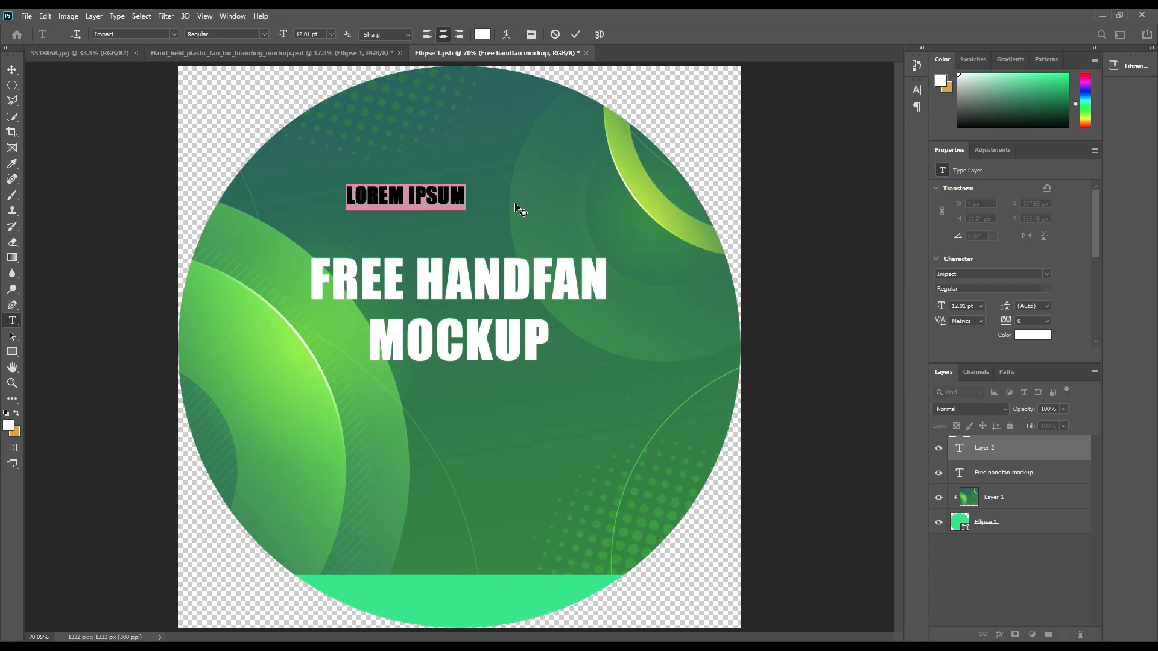
pyautogui.write('MOCKUPART')
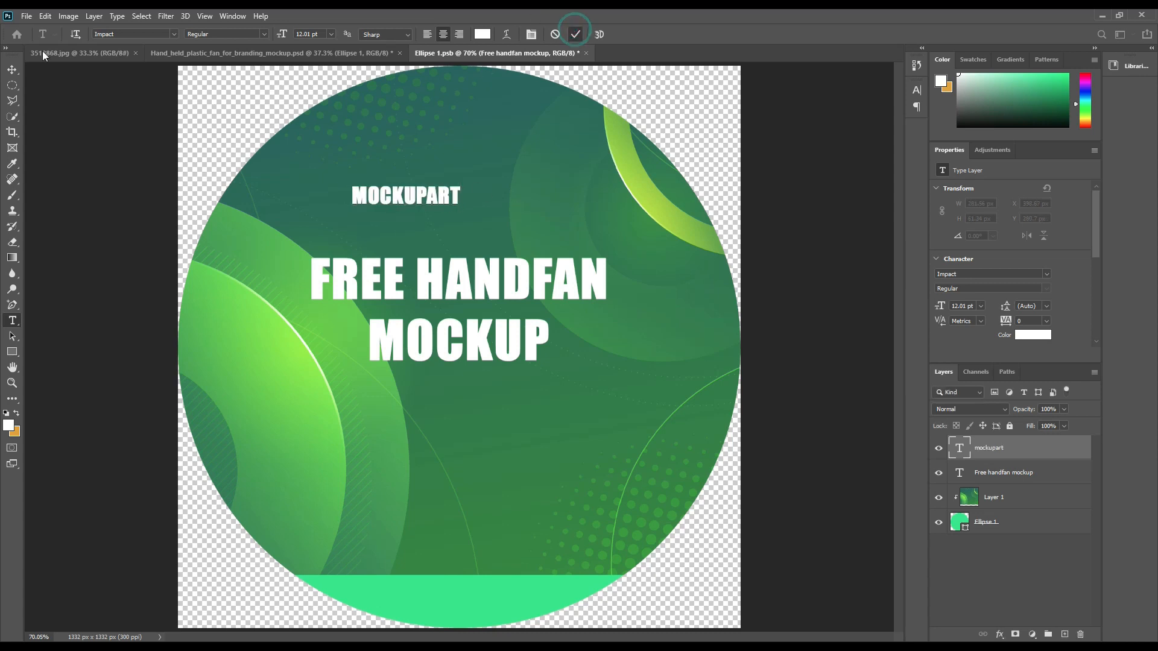
pyautogui.click(575, 34)
# Change the MOCKUPART text's font to Arial Rounded MT Bold and move it to the centre just above the title.
pyautogui.click(921, 91)
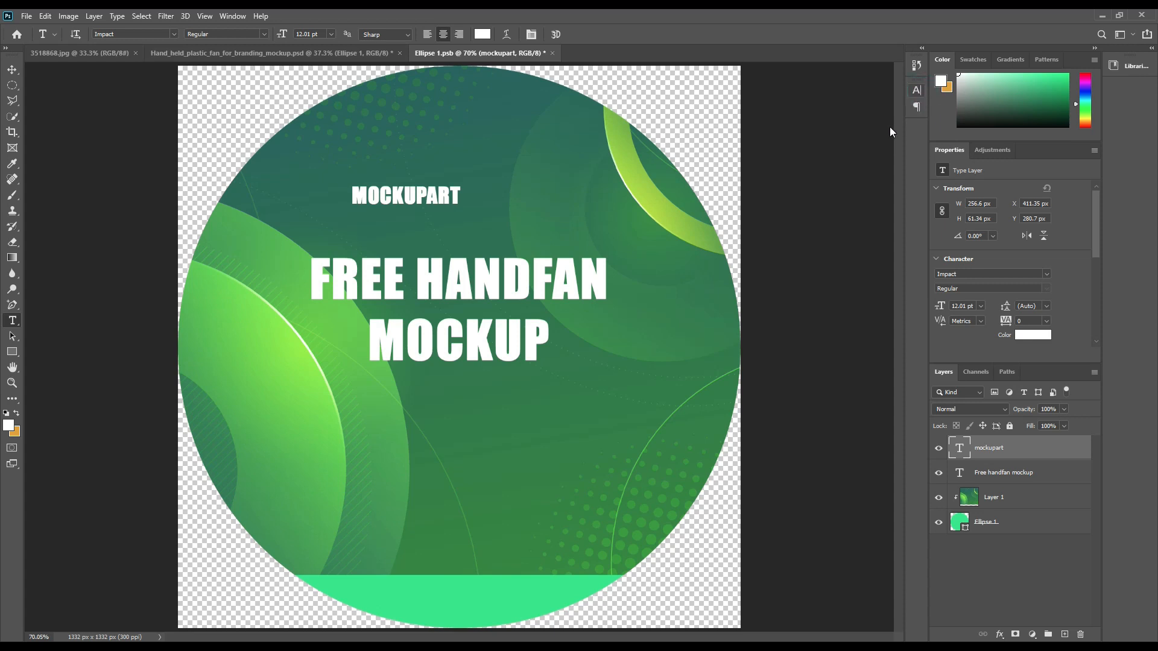
pyautogui.click(845, 107)
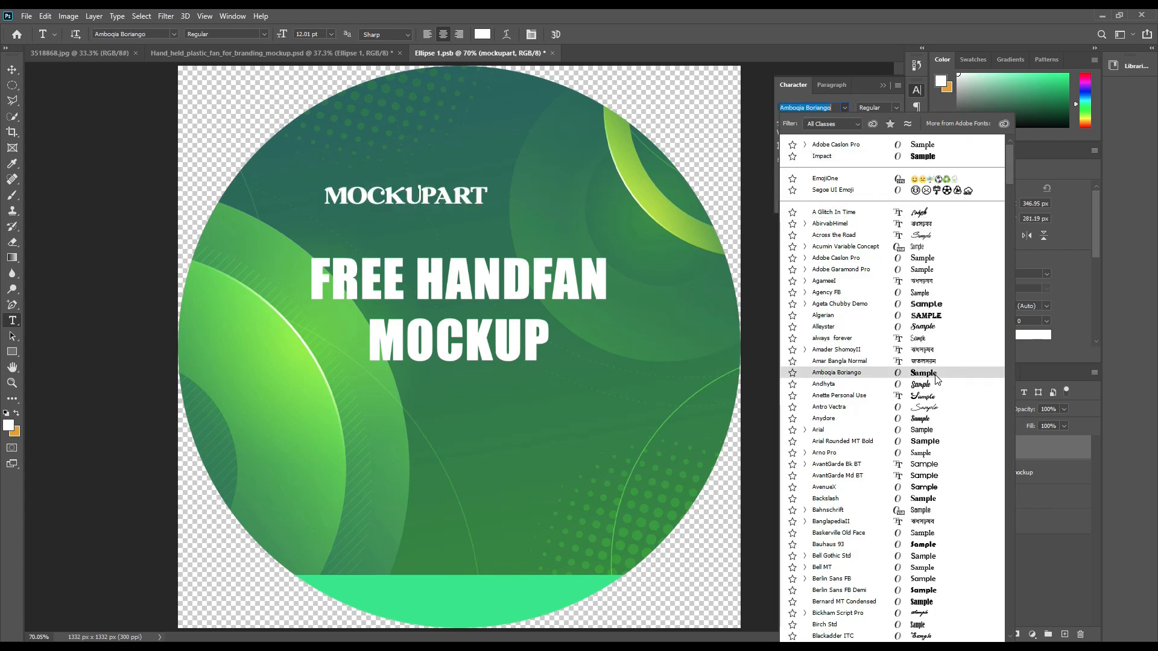
pyautogui.click(937, 447)
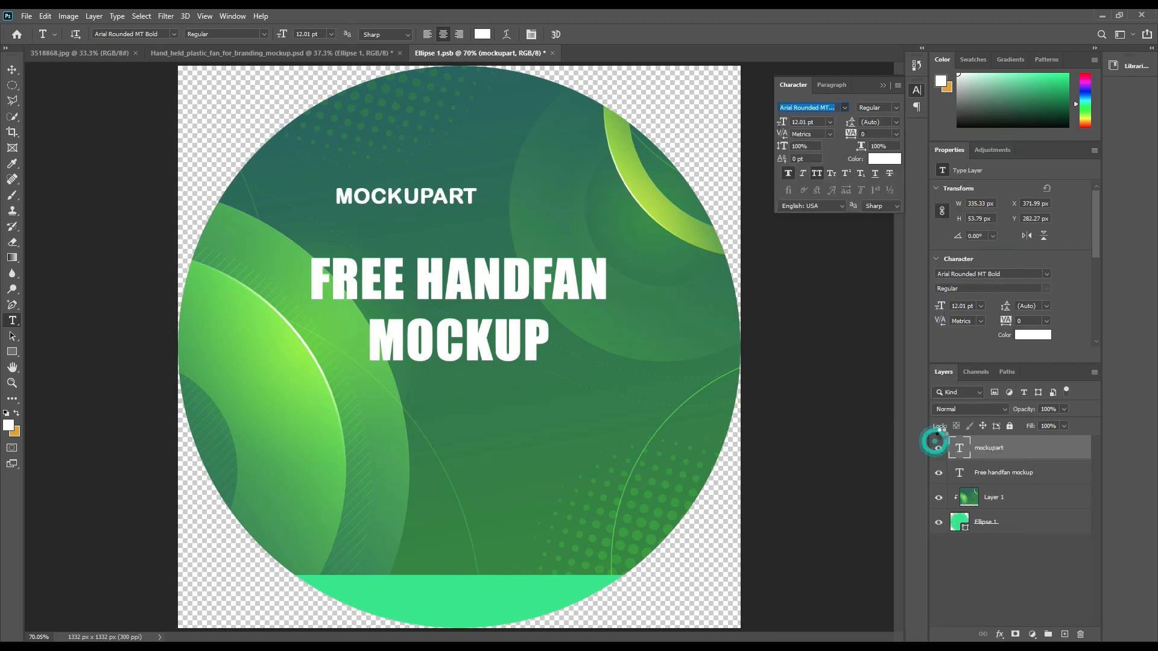
pyautogui.click(884, 86)
pyautogui.click(8, 70)
pyautogui.moveTo(423, 199); pyautogui.dragTo(476, 223)
pyautogui.moveTo(471, 222); pyautogui.dragTo(472, 222)
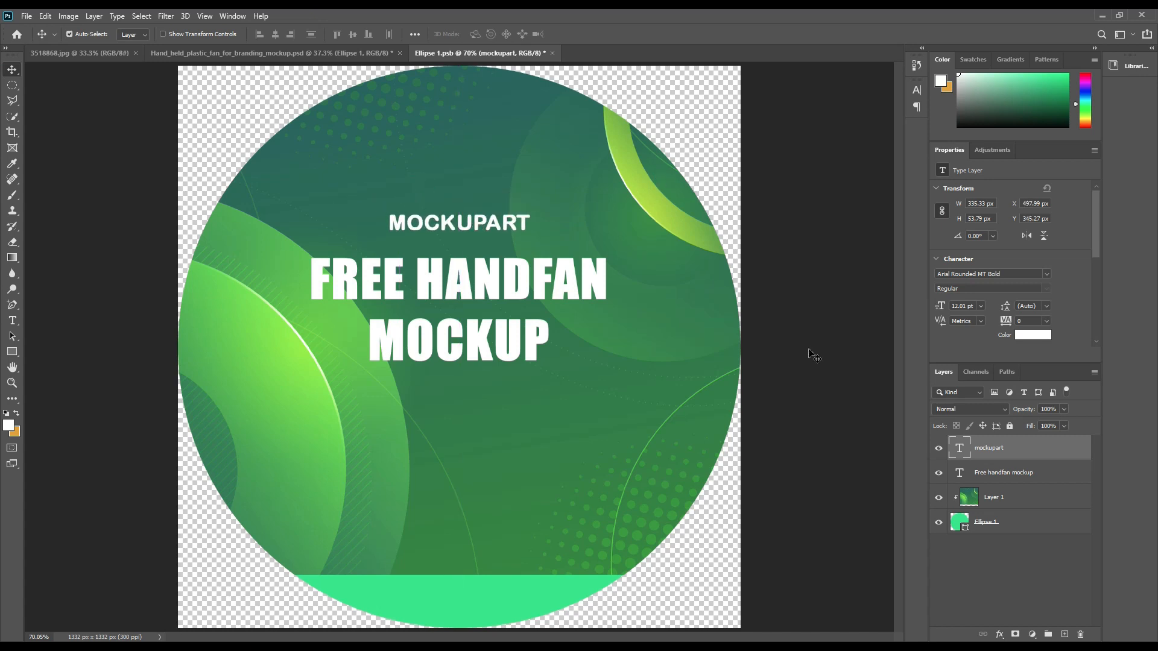
# Save the Ellipse 1 smart object contents and return to the fan mockup document.
pyautogui.click(26, 16)
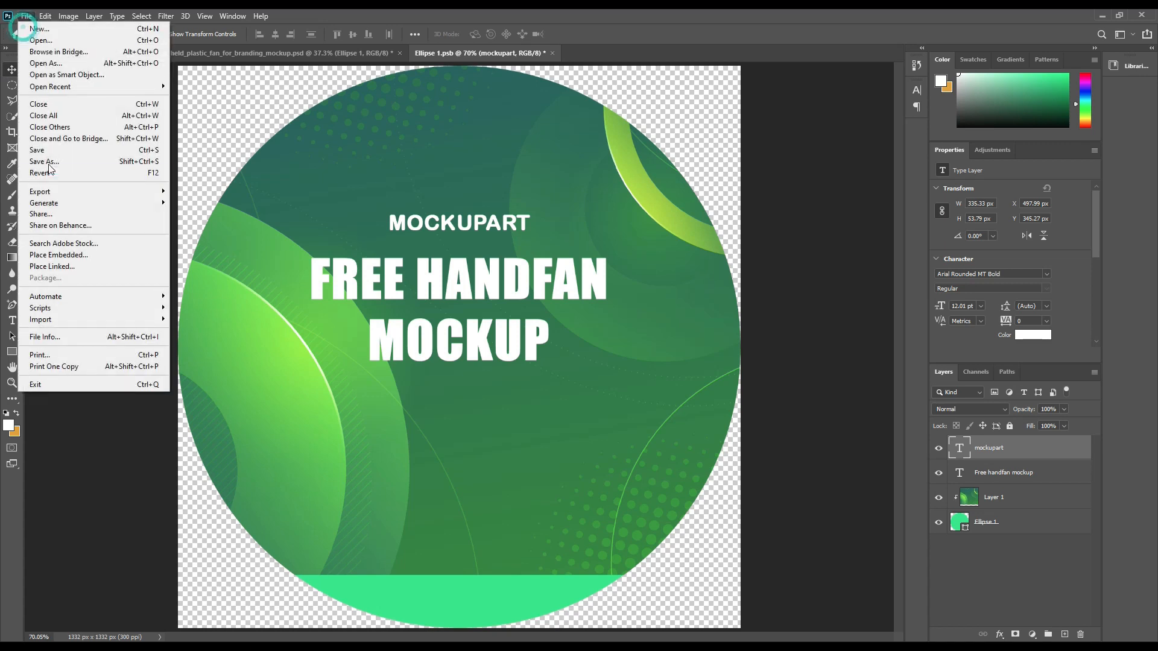
pyautogui.click(57, 152)
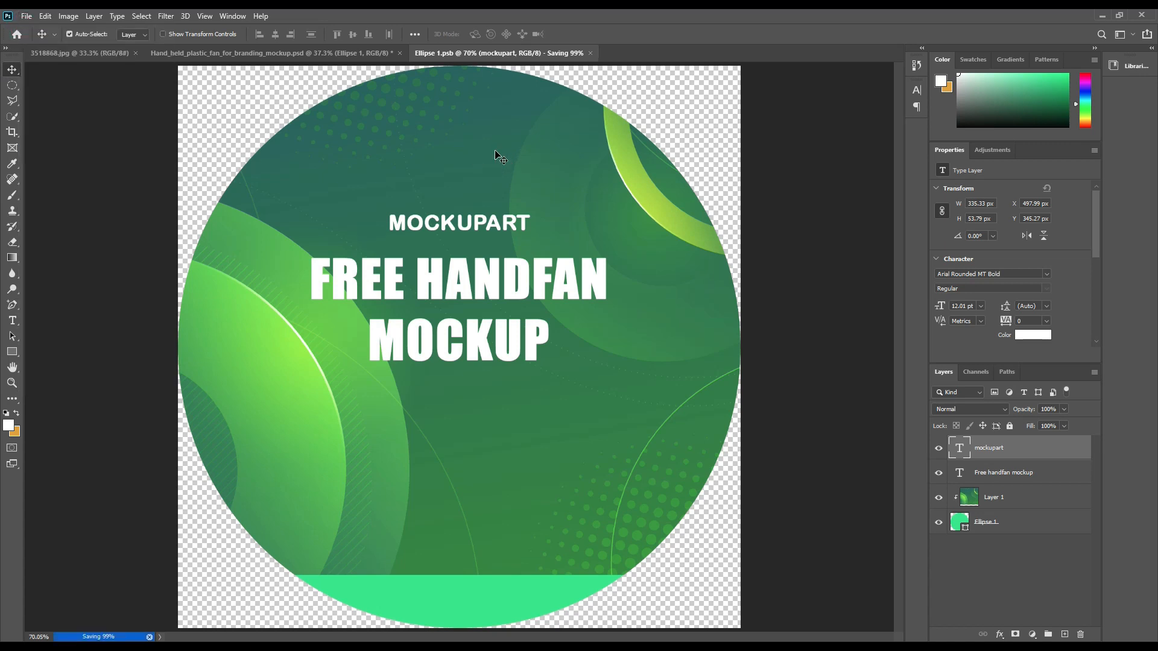
pyautogui.click(338, 53)
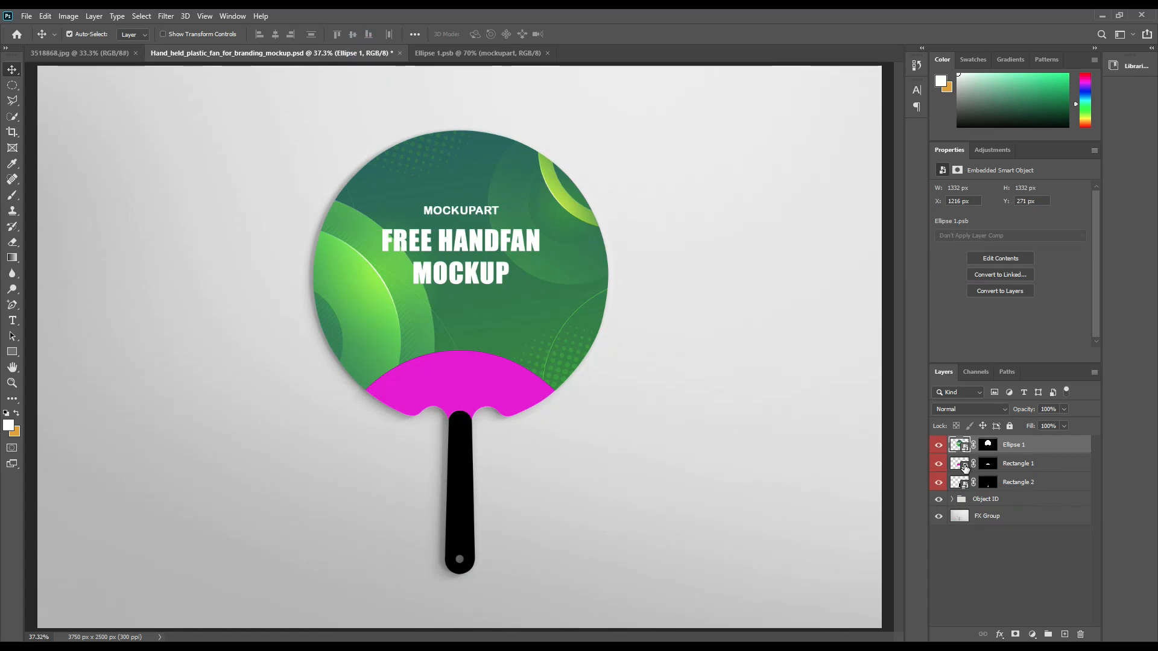
# Open the contents of the Rectangle 1 smart object and copy the green artwork layer from Ellipse 1.psb into it.
pyautogui.doubleClick(964, 466)
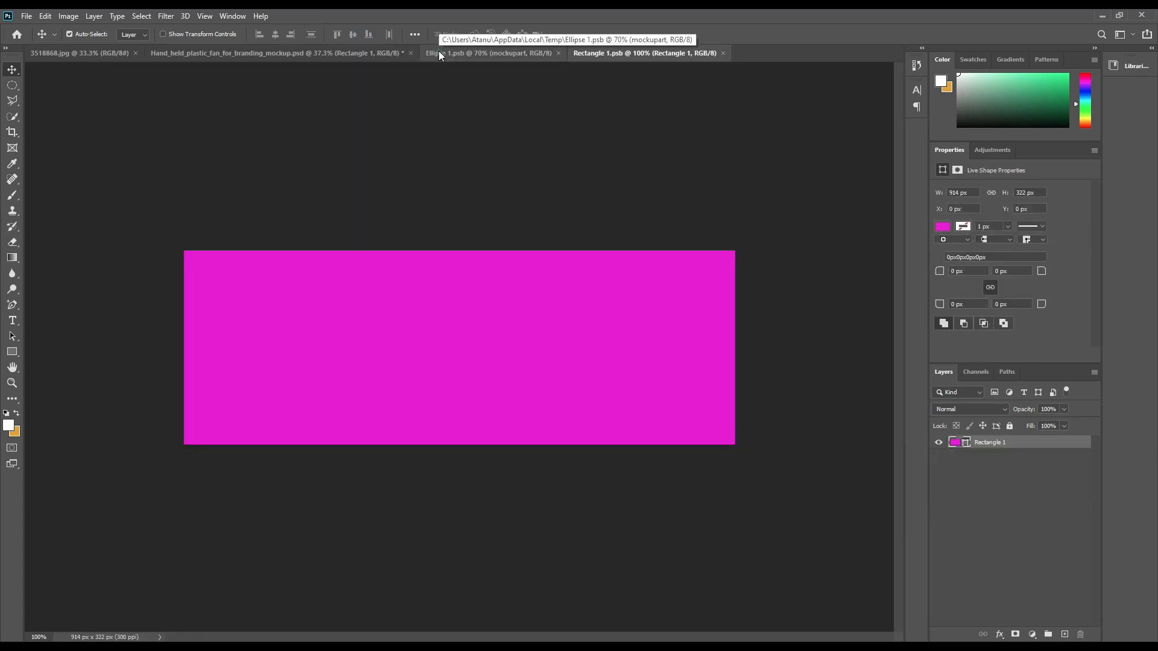
pyautogui.click(439, 54)
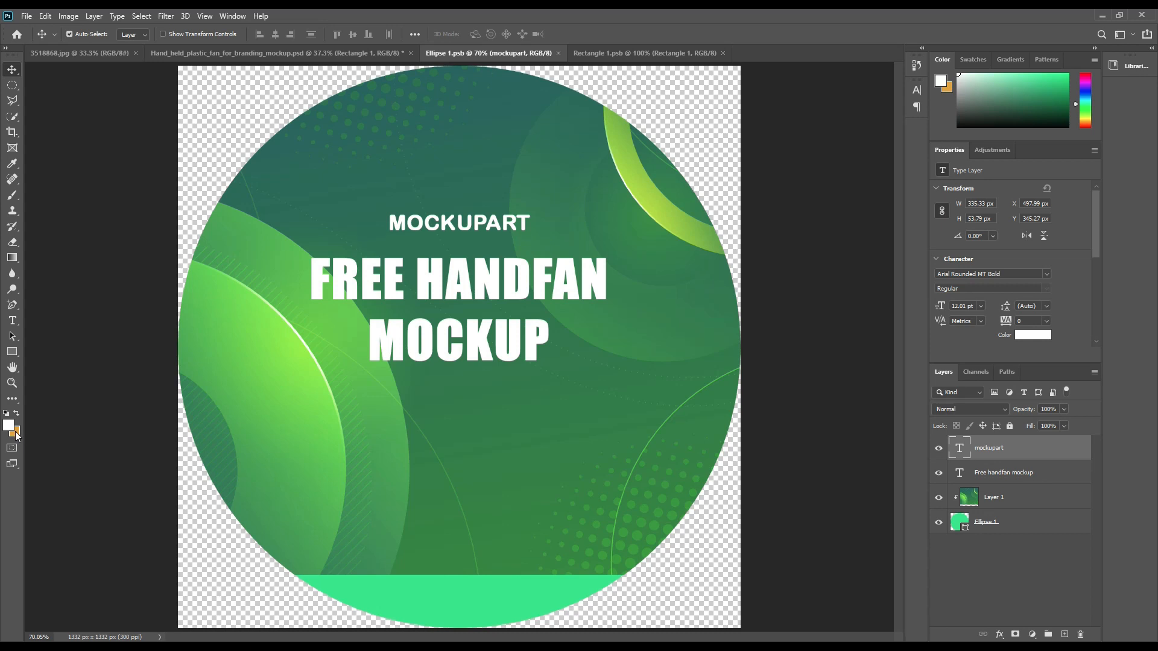
pyautogui.click(16, 435)
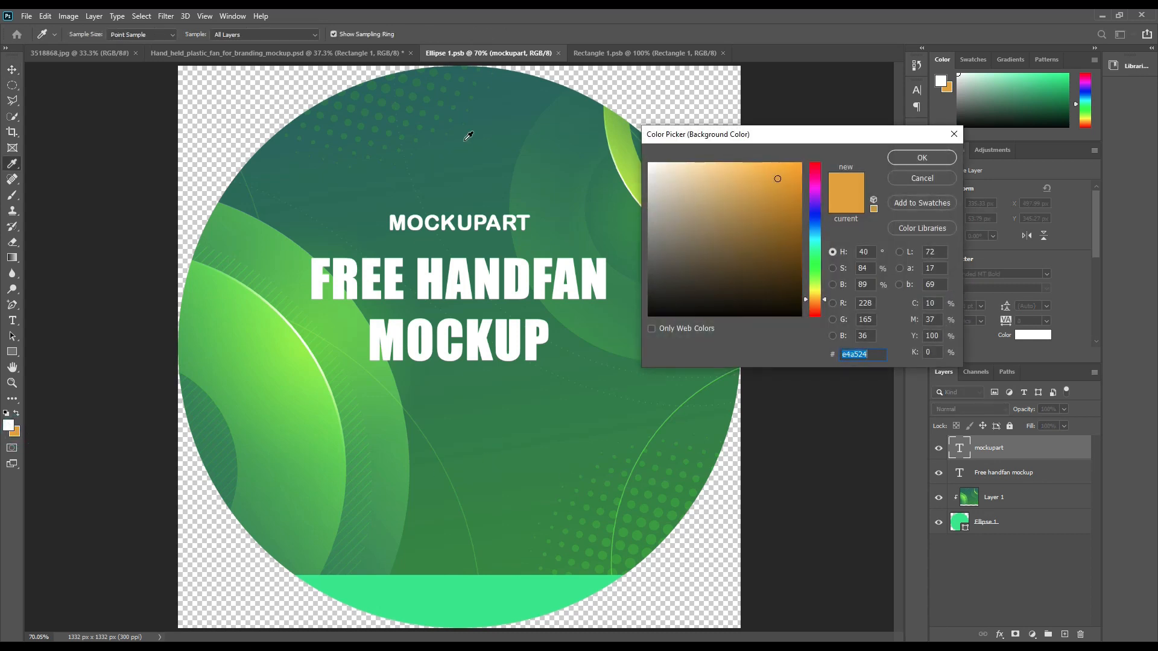
pyautogui.click(922, 157)
pyautogui.moveTo(1021, 493); pyautogui.dragTo(405, 387)
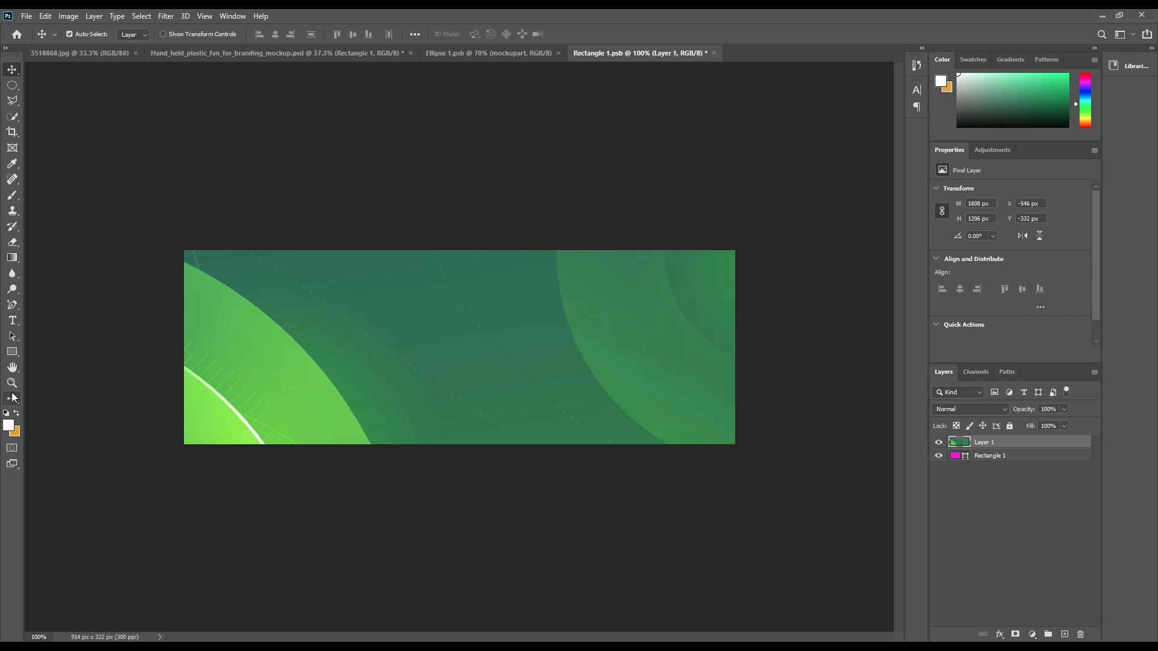
# Add the white text "MOCKUPART" over the artwork in Rectangle 1.psb.
pyautogui.click(13, 320)
pyautogui.click(395, 362)
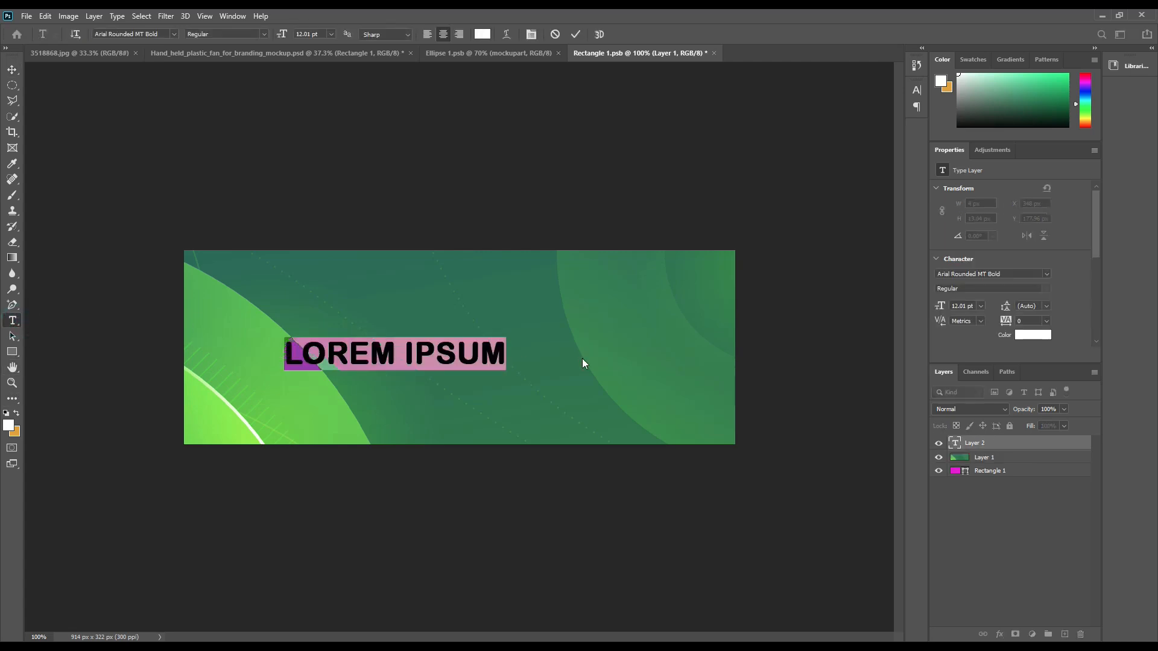
pyautogui.write('MOCKUP')
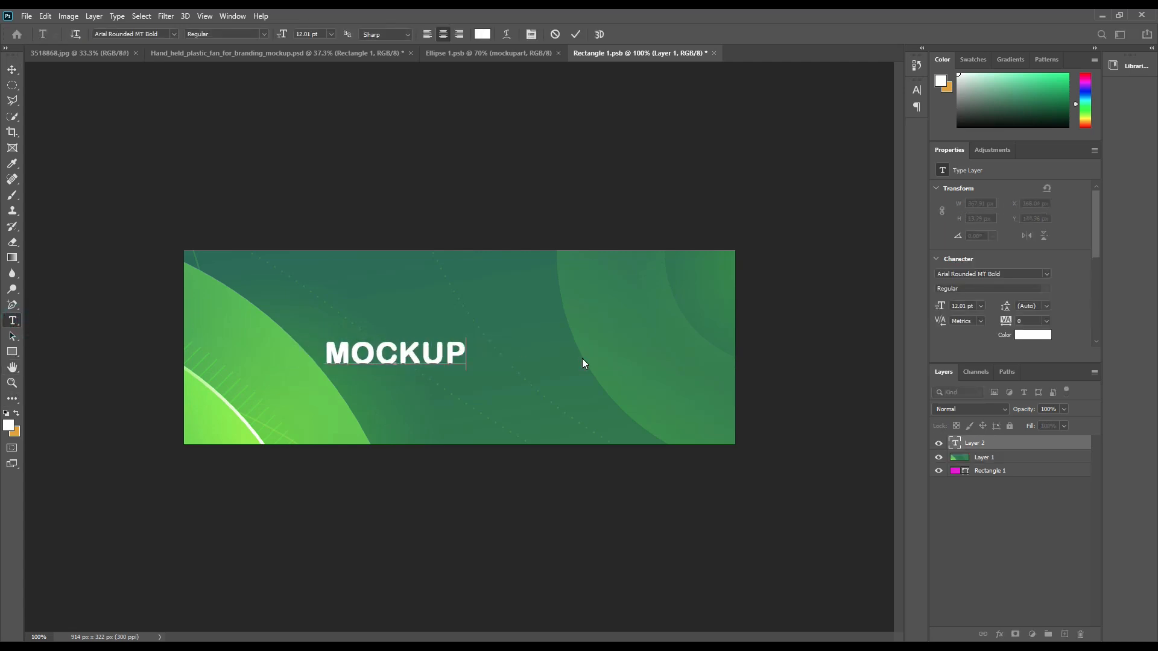
pyautogui.write('A RT')
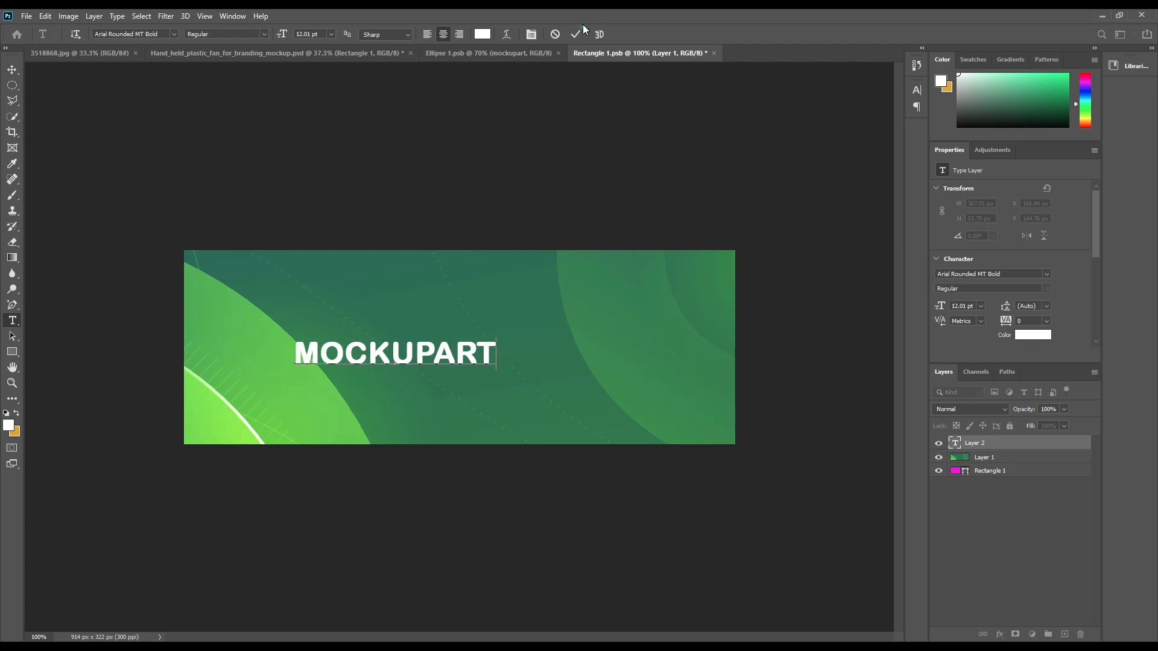
pyautogui.click(576, 35)
# Align the MOCKUPART text to the horizontal centre of the canvas.
pyautogui.press('v')
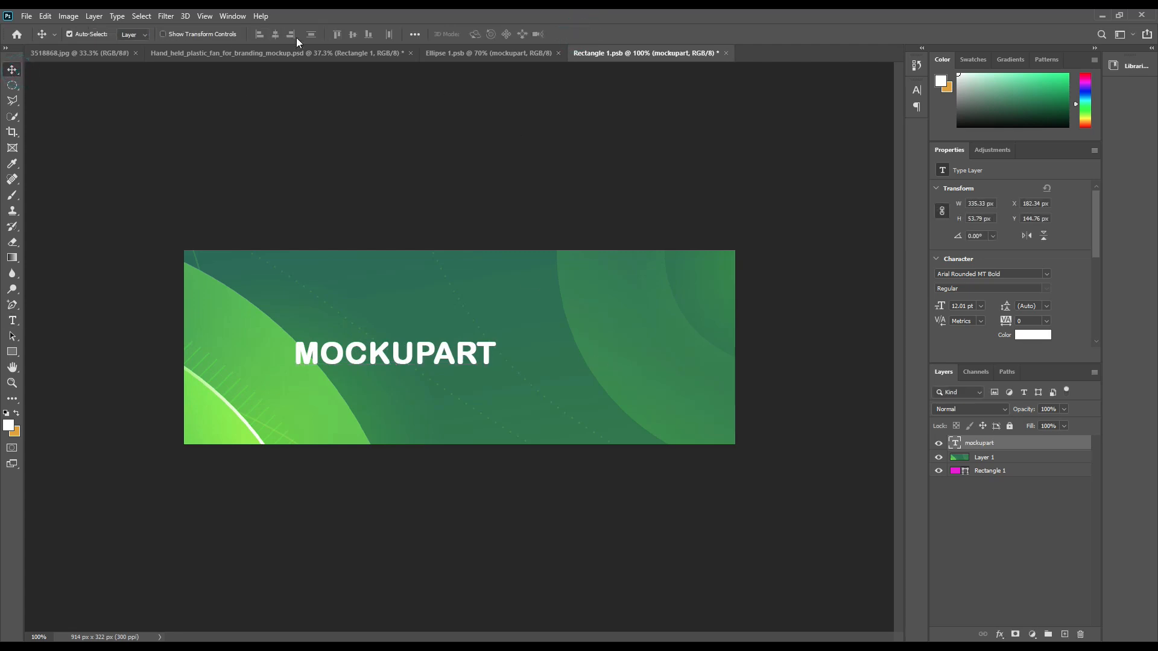
pyautogui.click(414, 35)
pyautogui.click(442, 143)
pyautogui.click(448, 163)
pyautogui.click(378, 66)
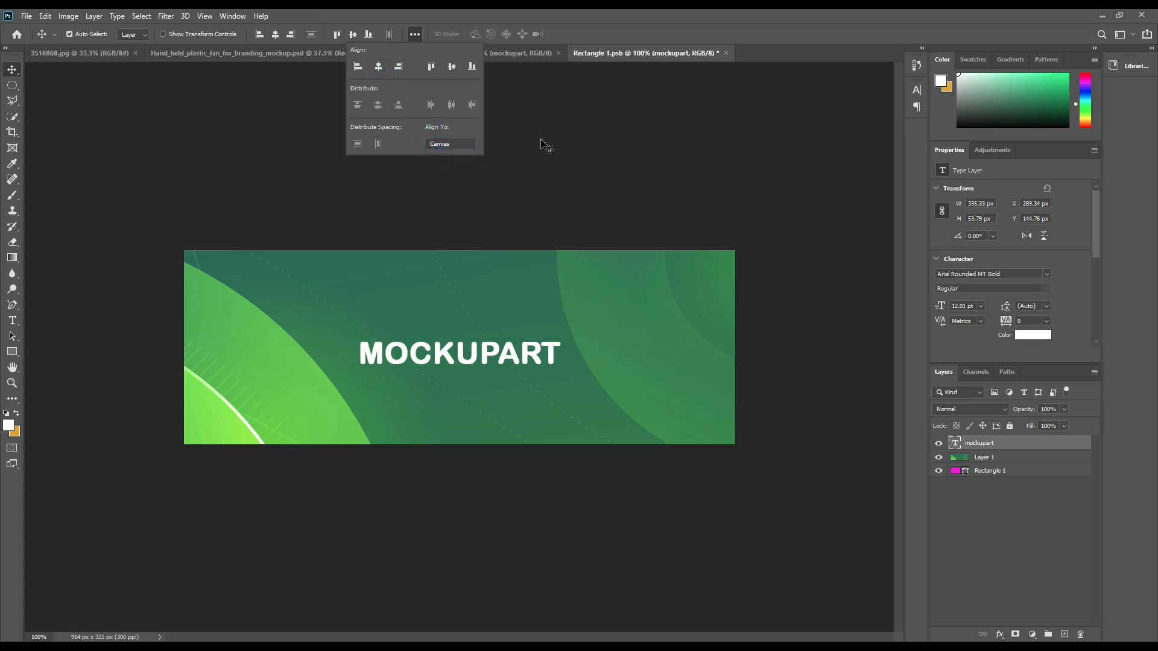
# Save the Rectangle 1 smart object contents and return to the fan mockup document.
pyautogui.click(103, 125)
pyautogui.click(27, 15)
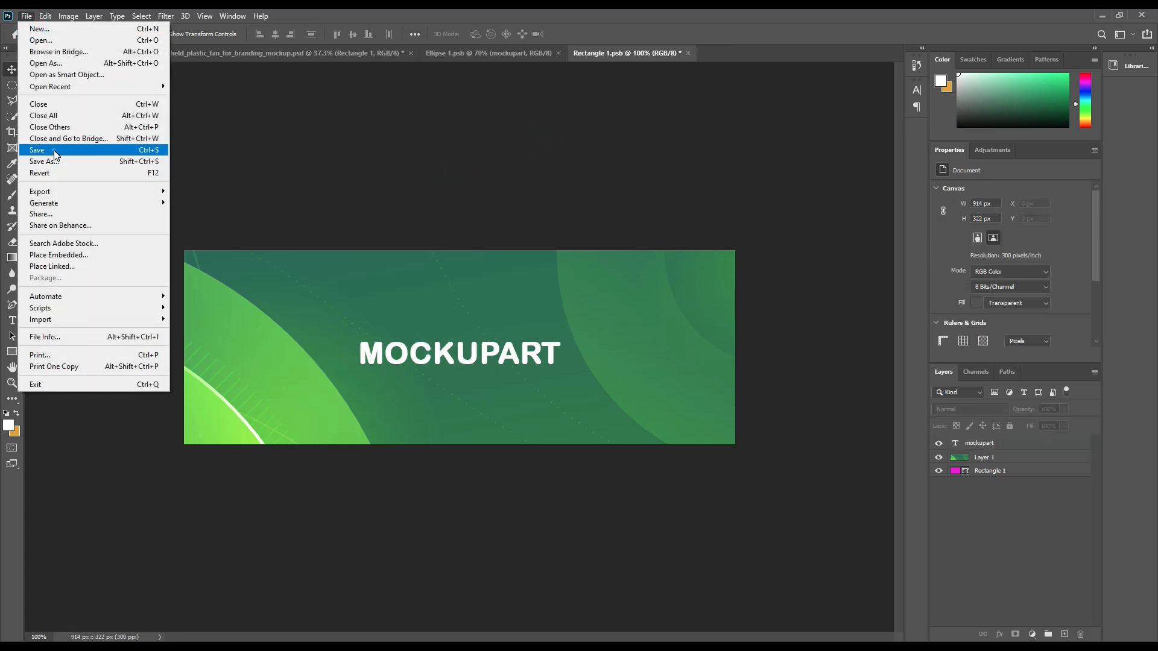
pyautogui.click(54, 153)
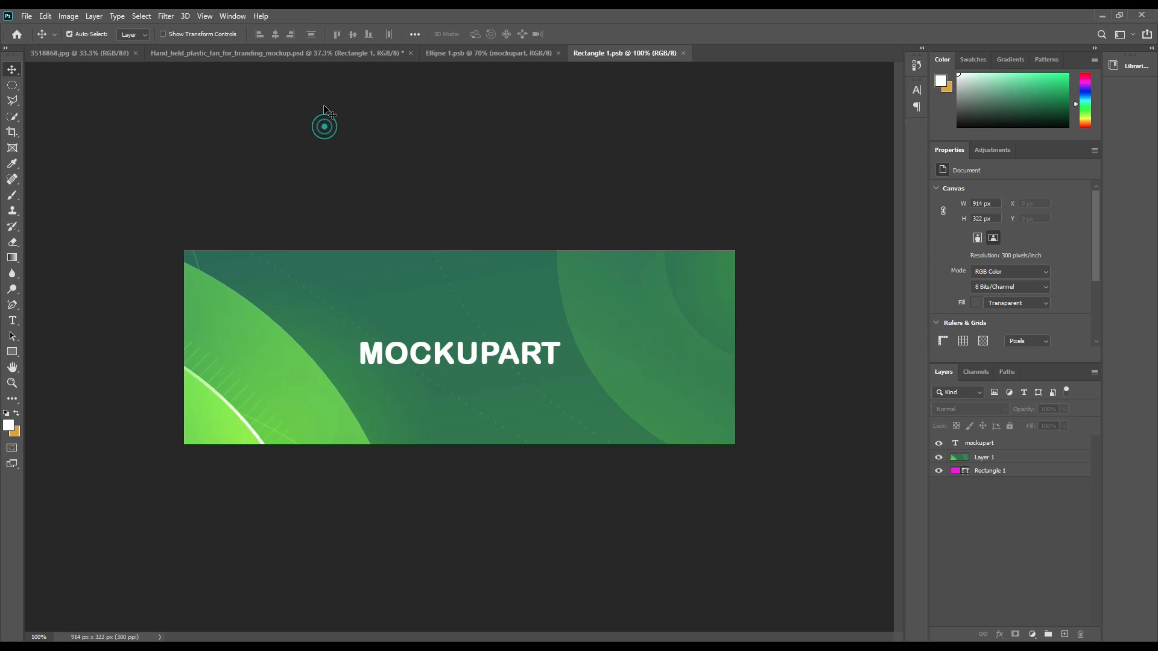
pyautogui.click(324, 54)
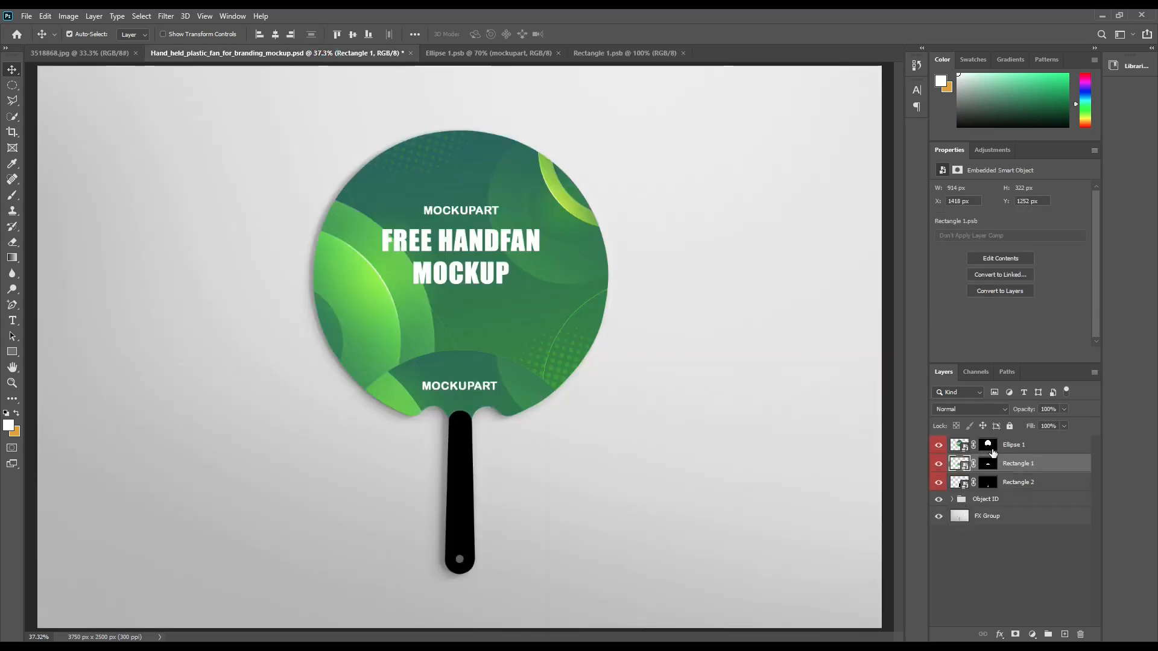
# Open the Rectangle 2 smart object contents and sample the bright green 83ec2d from the Rectangle 1.psb artwork as background color.
pyautogui.doubleClick(965, 487)
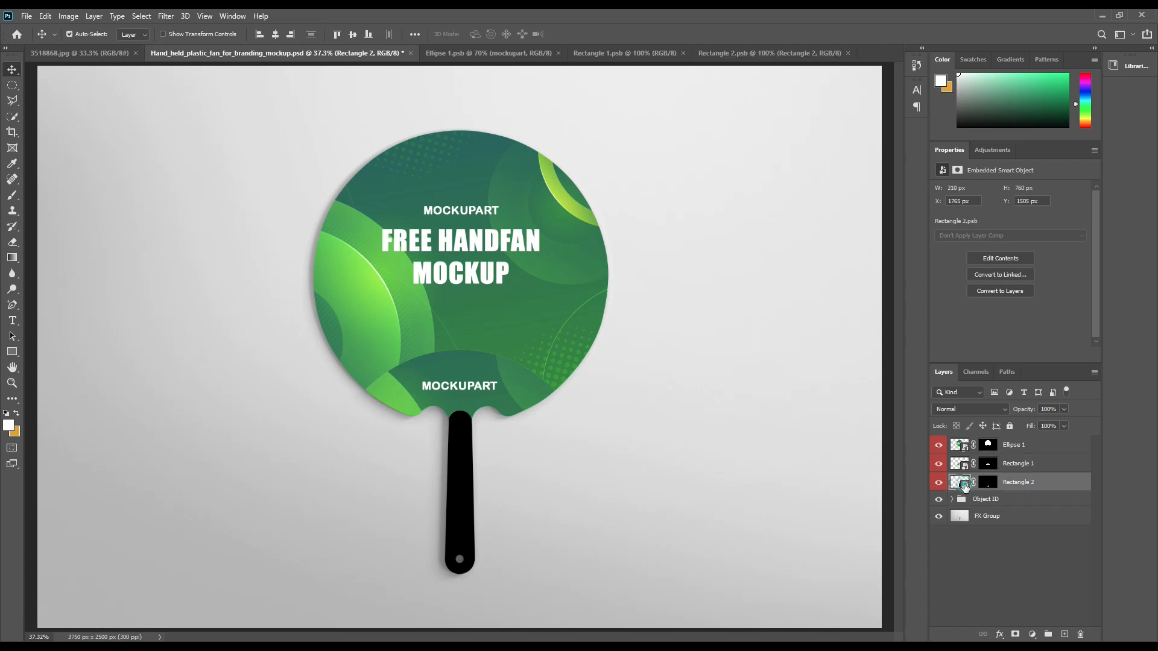
pyautogui.click(584, 56)
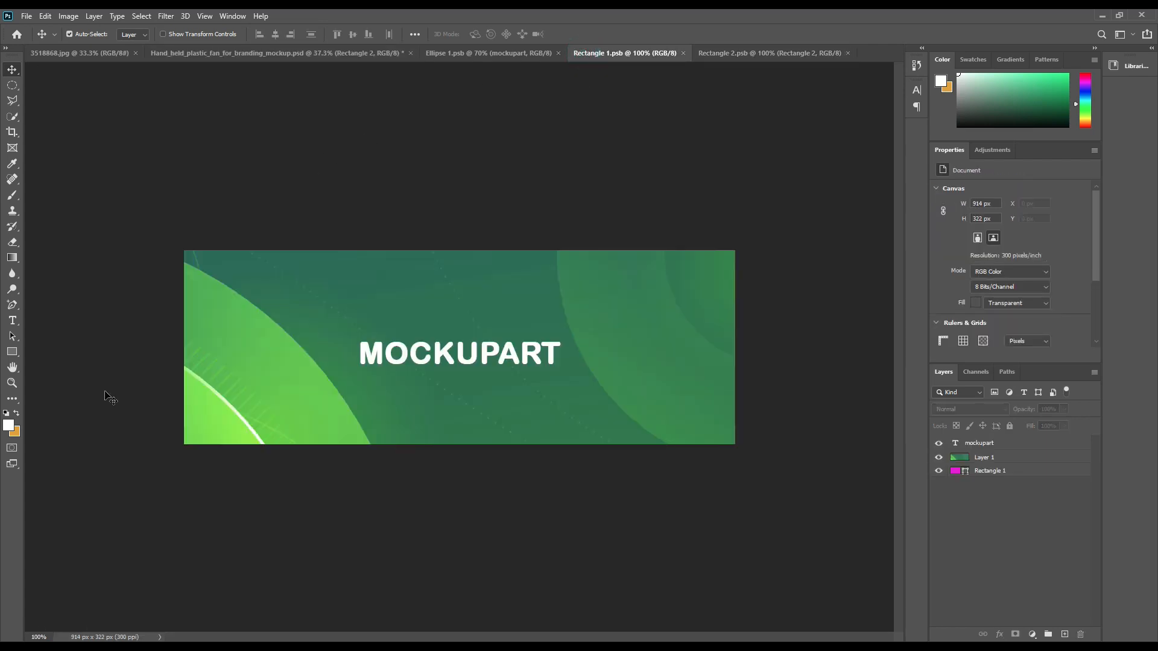
pyautogui.click(15, 432)
pyautogui.click(222, 409)
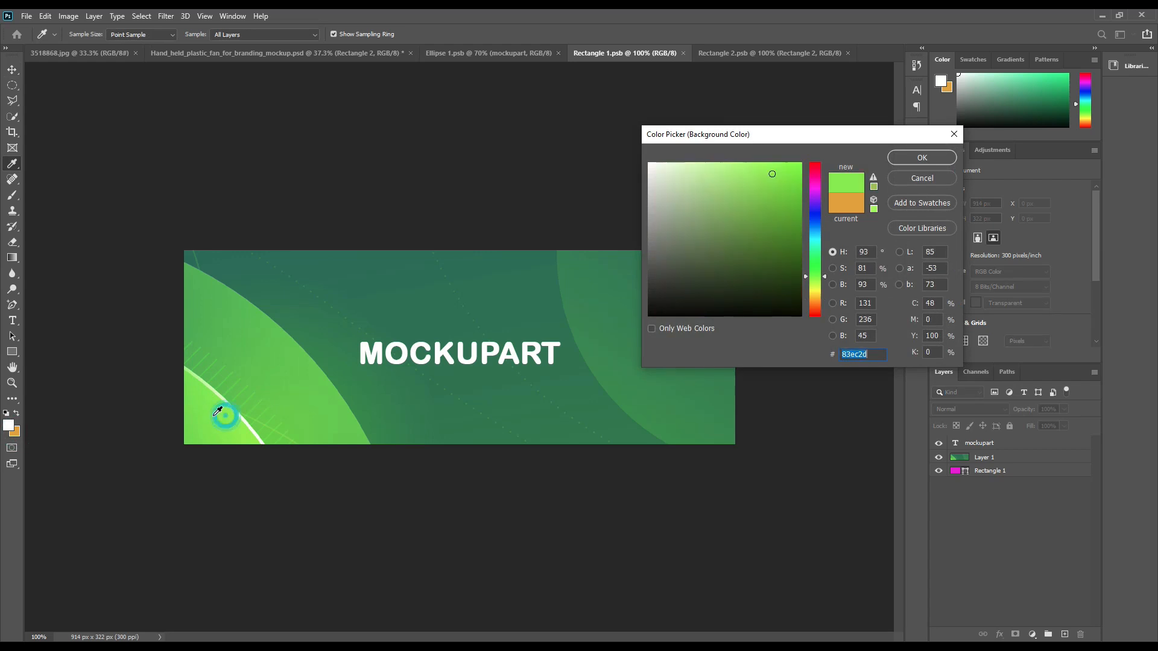
pyautogui.click(910, 157)
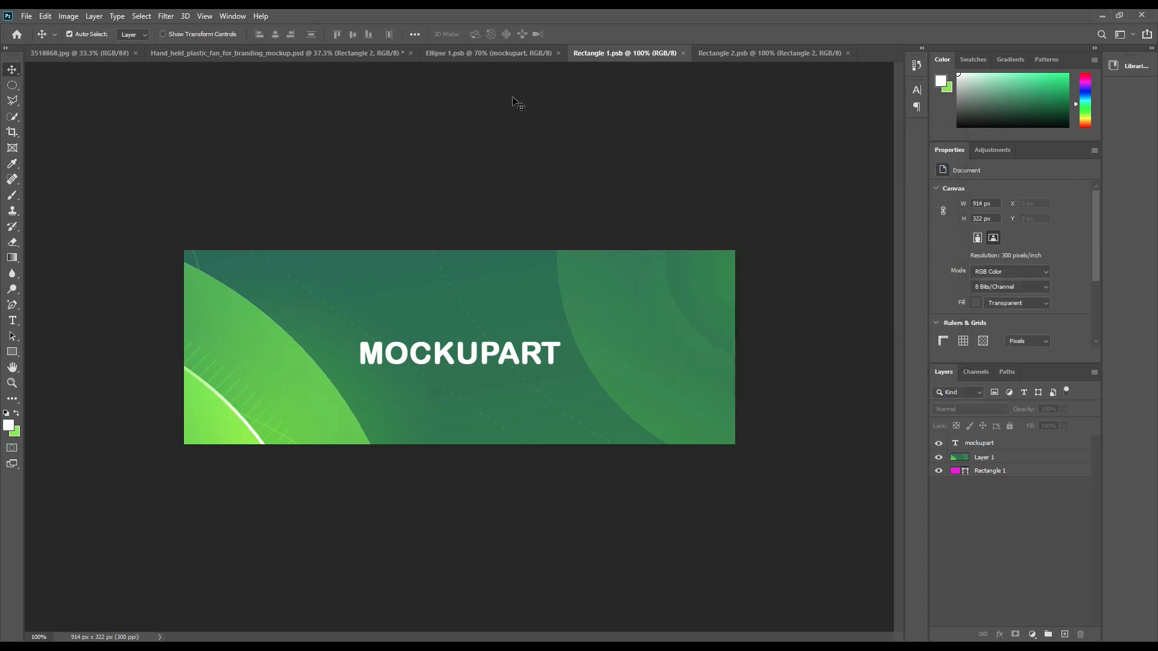
# Recolor the black rectangle in Rectangle 2.psb with the green background color 83ec2d, save it and return to the fan mockup.
pyautogui.click(778, 56)
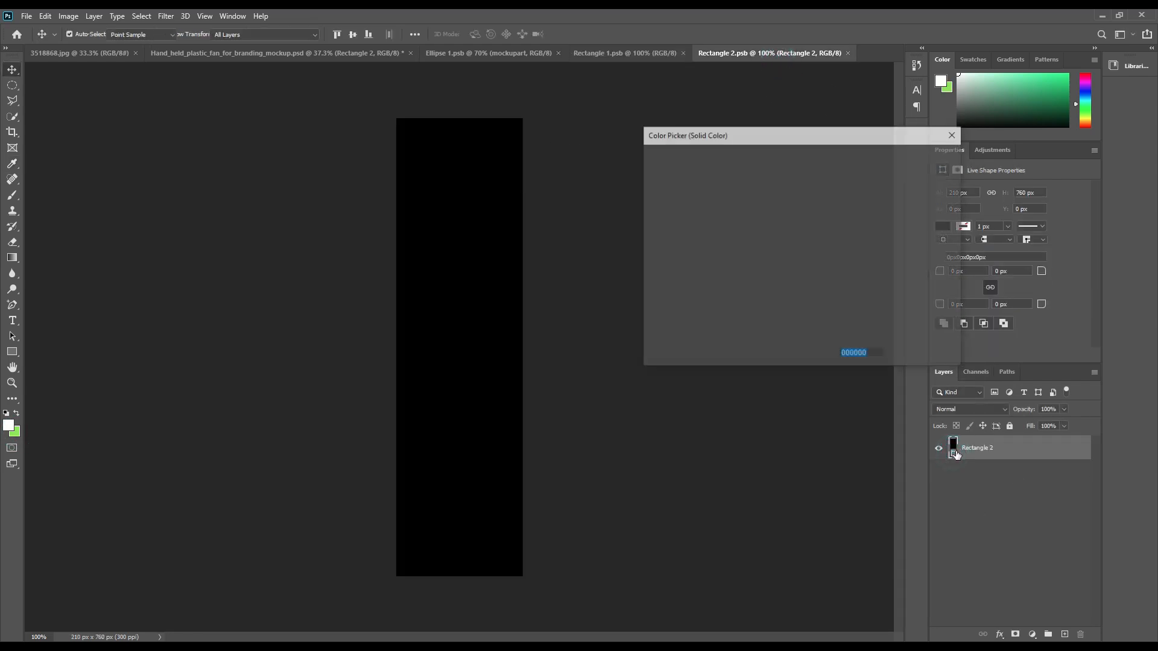
pyautogui.doubleClick(953, 446)
pyautogui.click(20, 430)
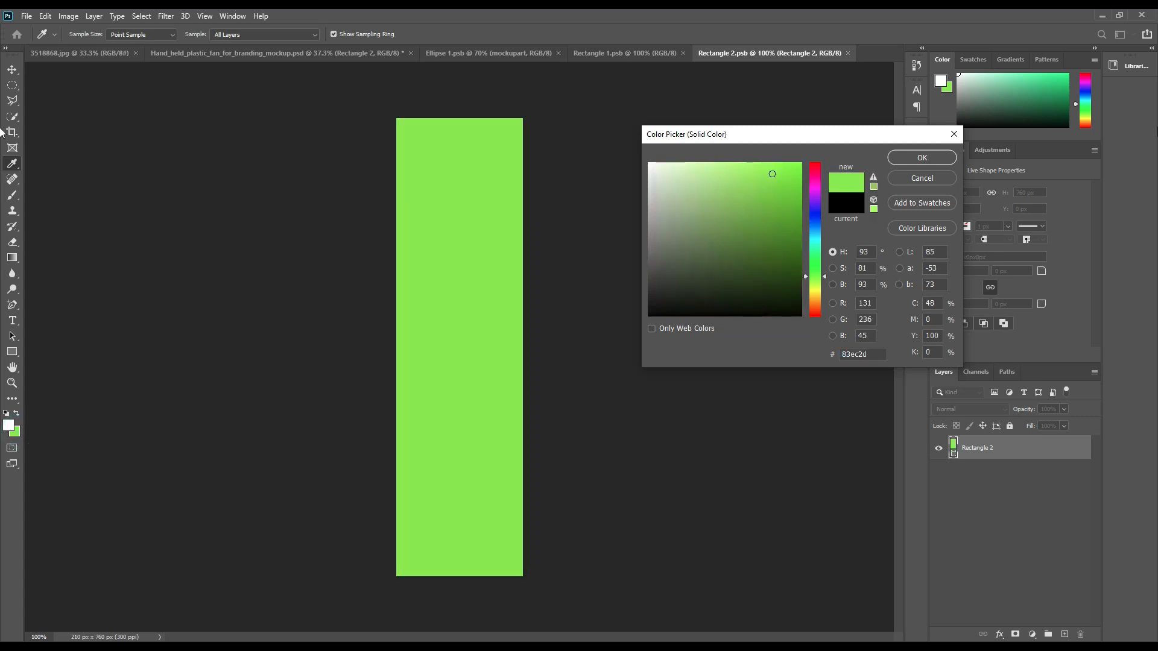
pyautogui.click(922, 158)
pyautogui.click(712, 203)
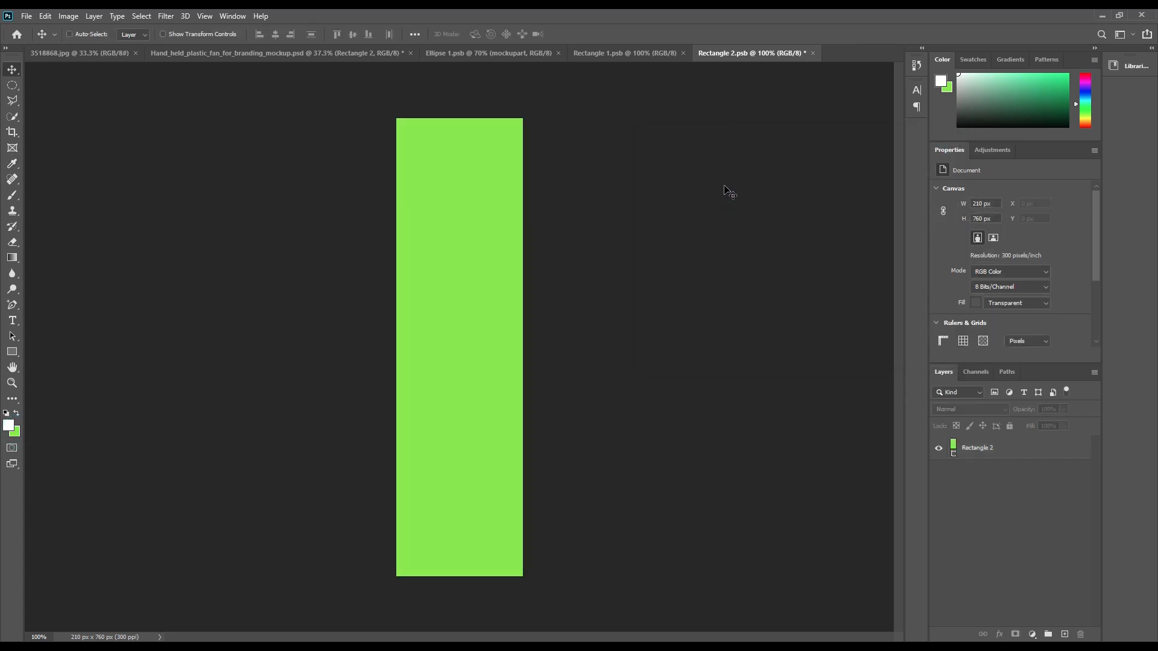
pyautogui.click(298, 53)
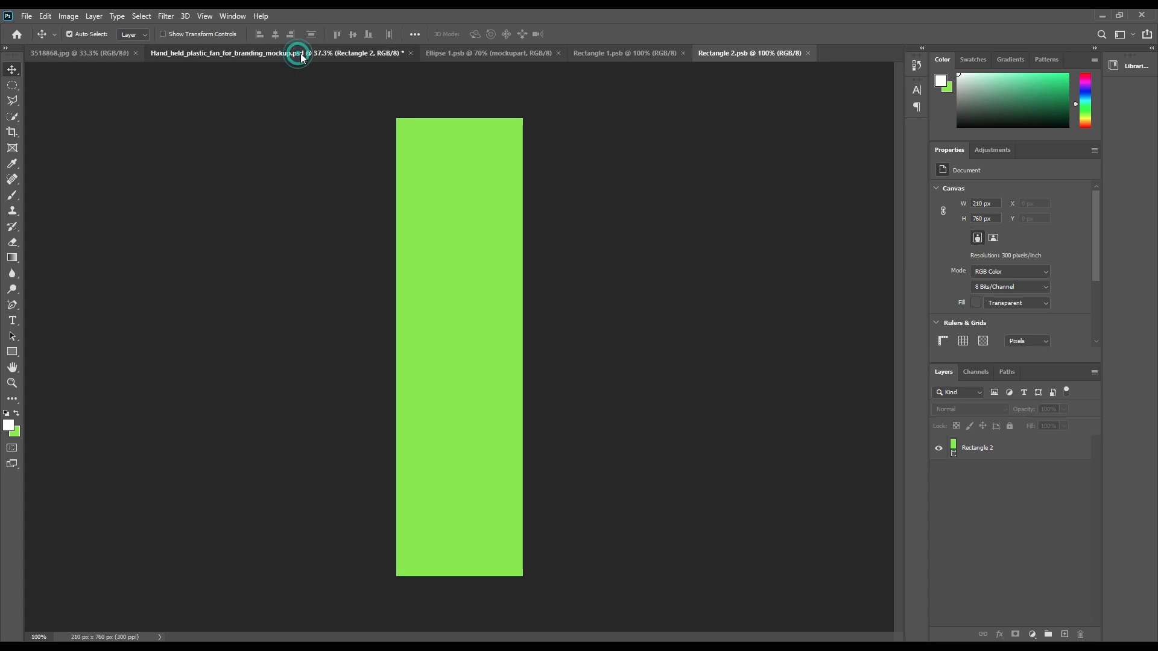
# Load the combined selection of the fan part masks, copy that area of the FX Group layer and place the copy above Ellipse 1.
pyautogui.keyDown('ctrl'); pyautogui.click(990, 482); pyautogui.keyUp('ctrl')
pyautogui.keyDown('ctrl'); pyautogui.keyDown('shift'); pyautogui.click(988, 444); pyautogui.keyUp('shift'); pyautogui.keyUp('ctrl')
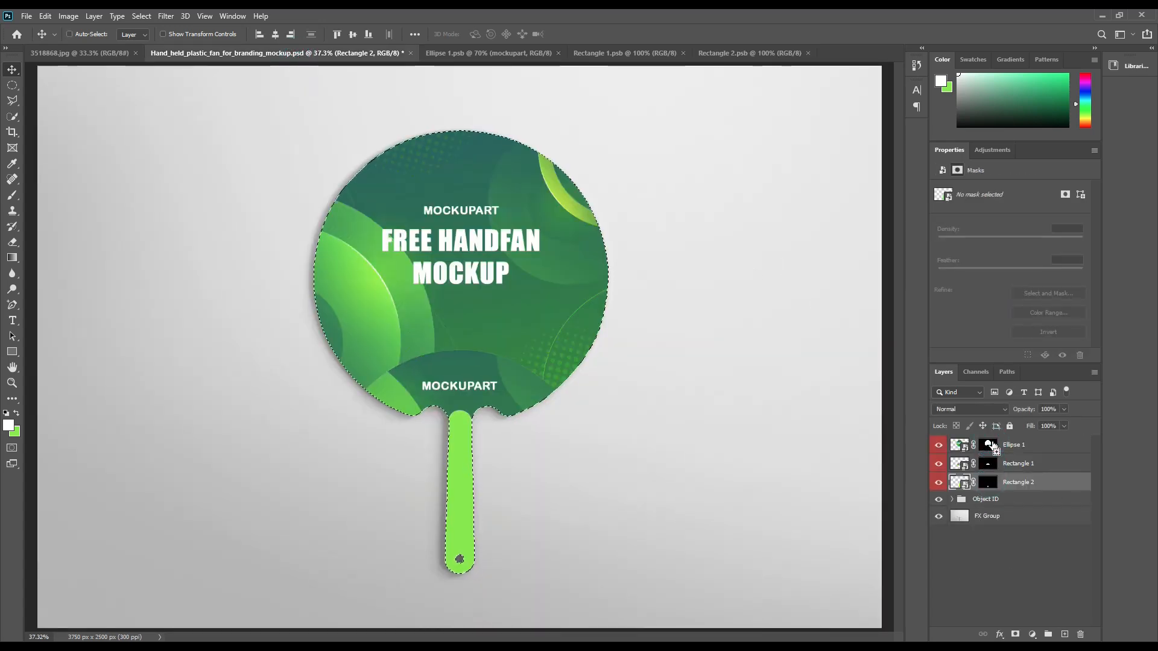
pyautogui.click(1005, 518)
pyautogui.hotkey('ctrl', 'j')
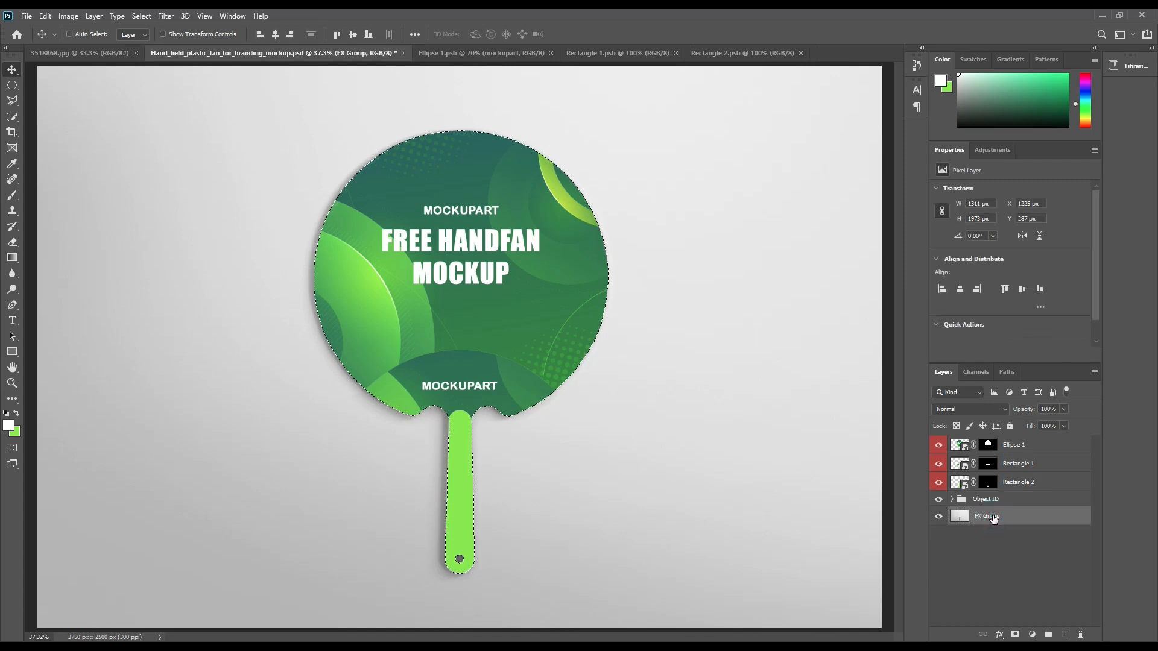
pyautogui.moveTo(994, 517); pyautogui.dragTo(1003, 442)
# Duplicate the copied fan layer twice and group all three layers under the name "FX".
pyautogui.hotkey('ctrl', 'j')
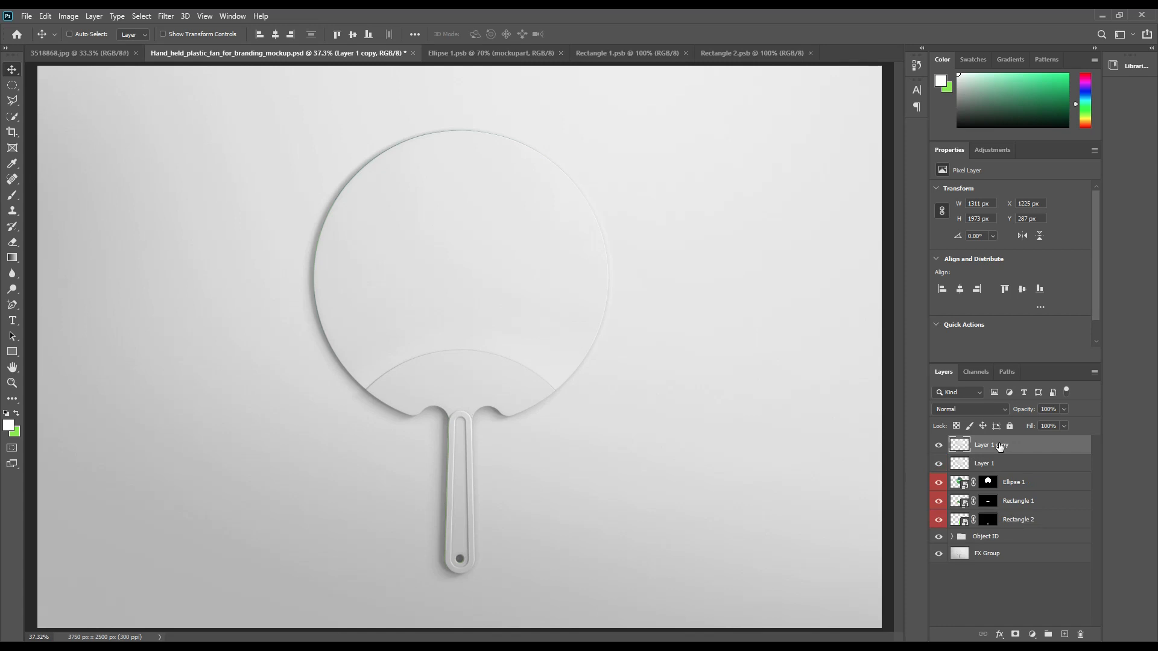
pyautogui.hotkey('ctrl', 'j')
pyautogui.keyDown('shift'); pyautogui.click(1002, 482); pyautogui.keyUp('shift')
pyautogui.hotkey('ctrl', 'g')
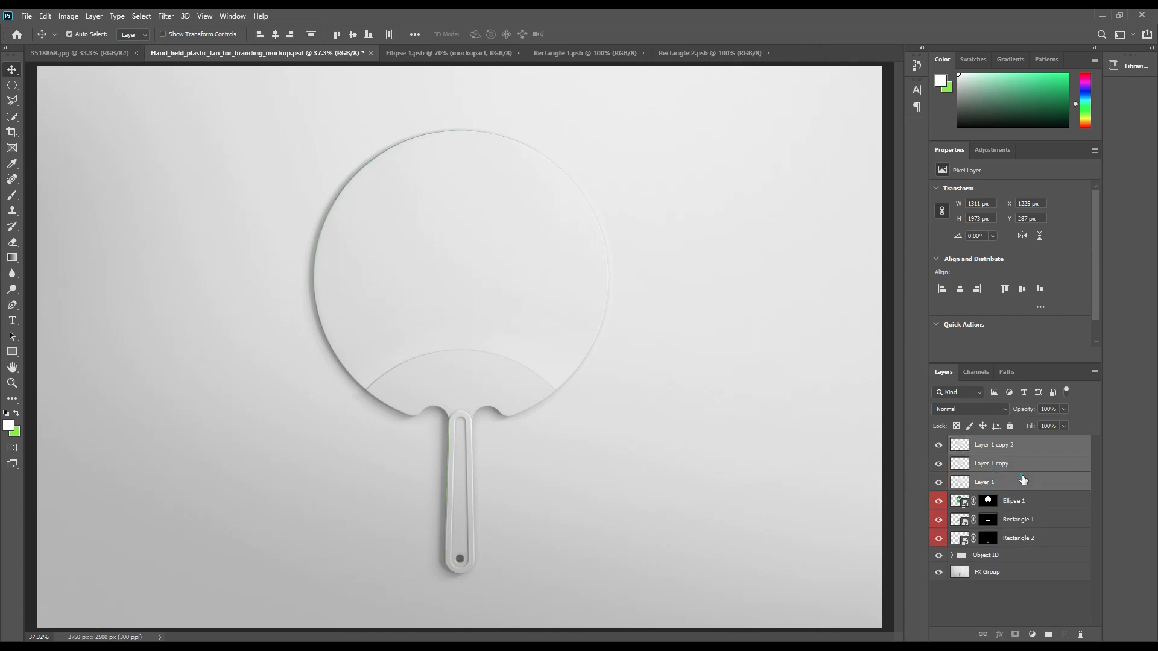
pyautogui.doubleClick(985, 444)
pyautogui.write('FX')
pyautogui.press('Return')
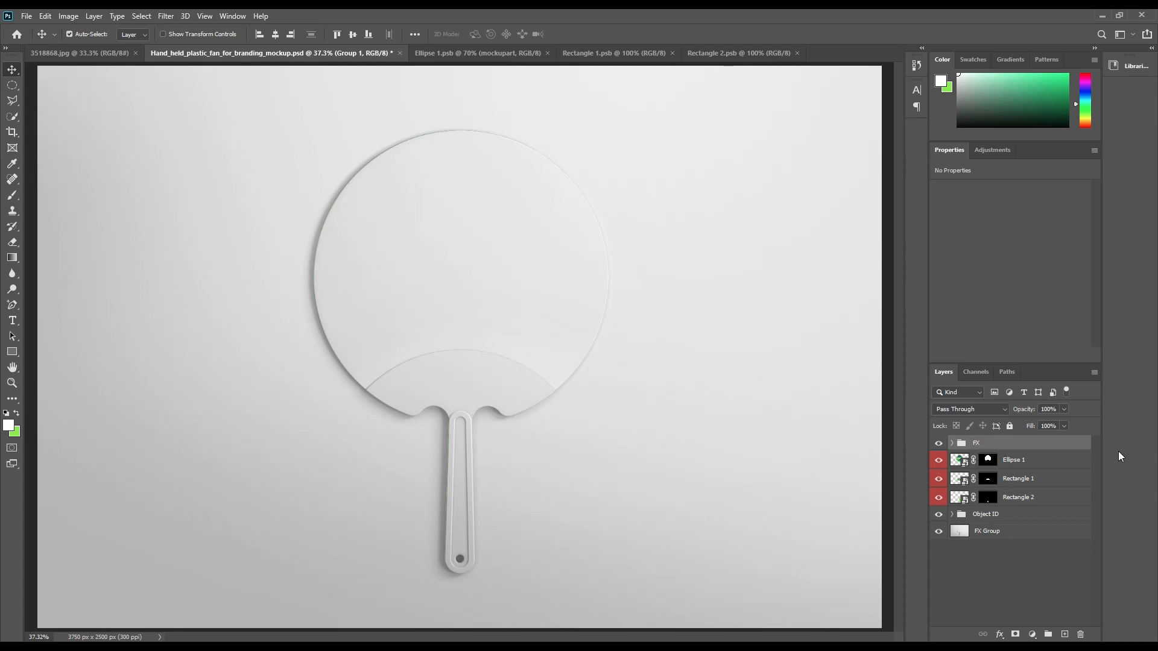
# Rename the three layers in the FX group, from the uppermost down, as "Light", "Midtone" and "Shadow".
pyautogui.click(953, 443)
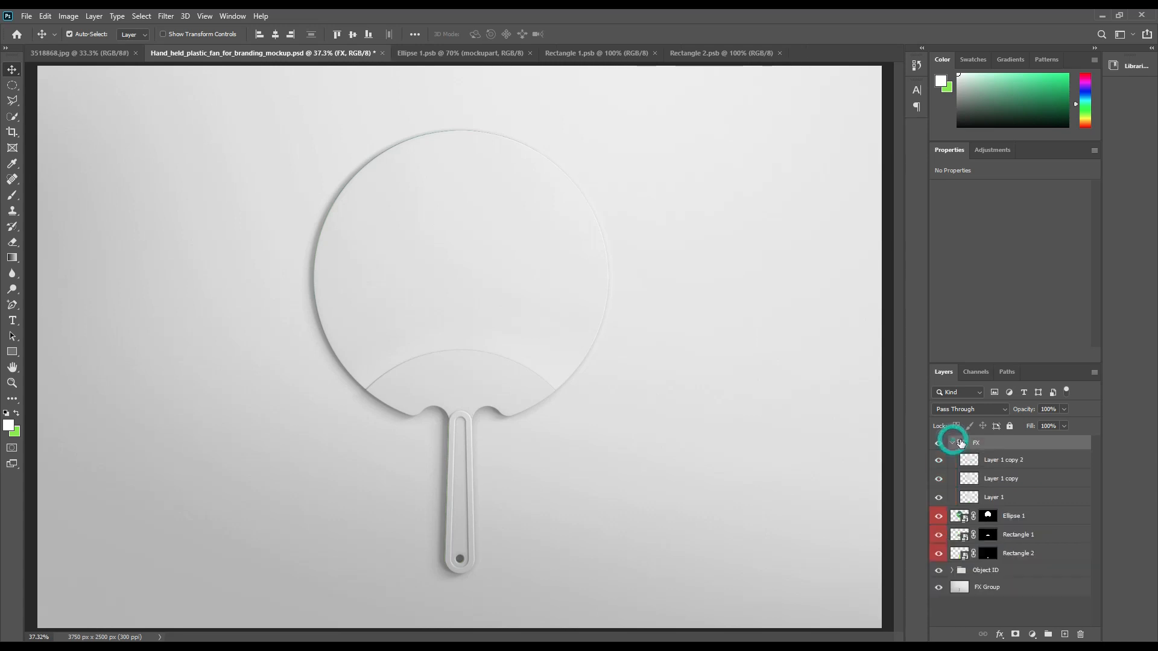
pyautogui.doubleClick(996, 460)
pyautogui.press('BackSpace')
pyautogui.press('Return')
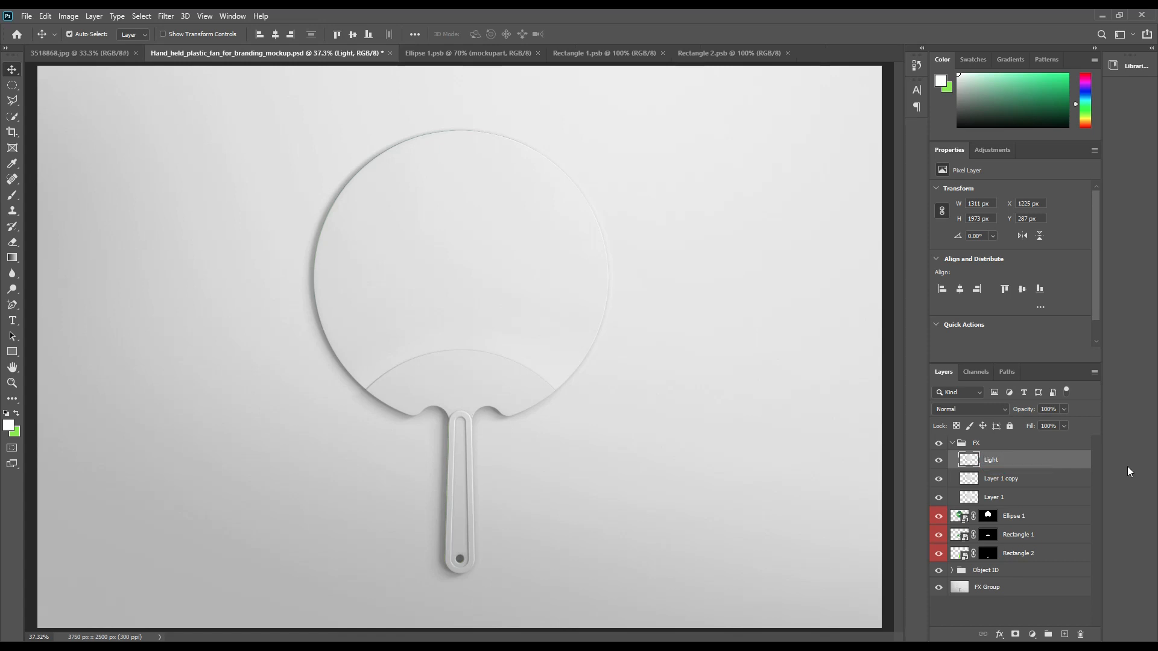
pyautogui.doubleClick(1008, 479)
pyautogui.write('M')
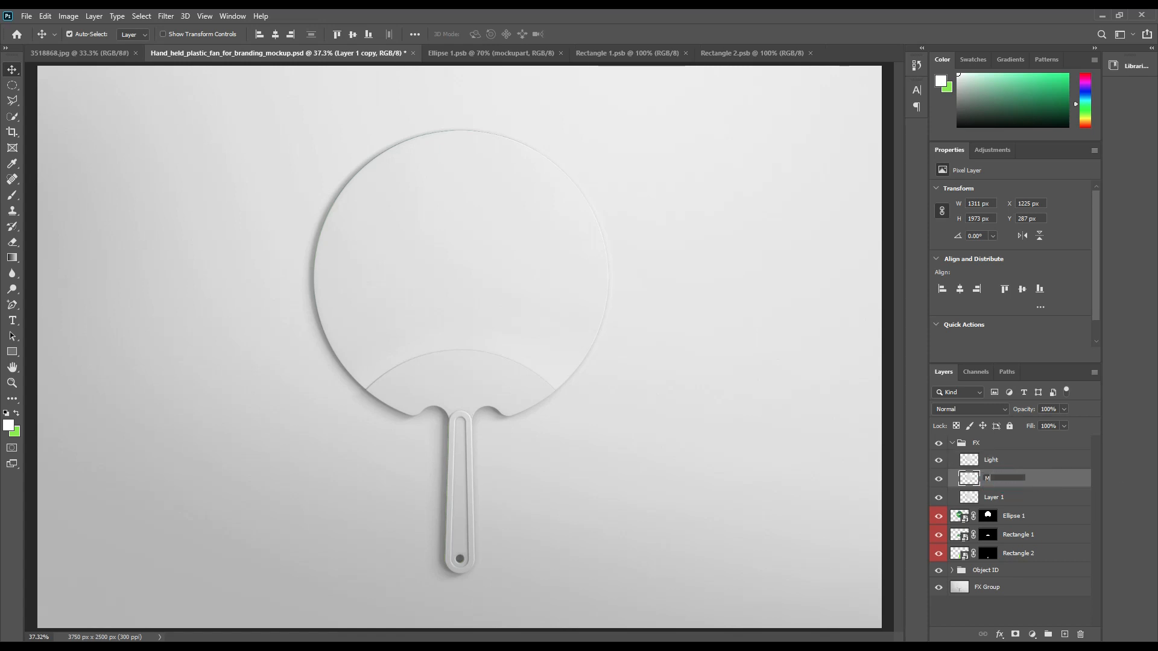
pyautogui.write('idtone')
pyautogui.press('Return')
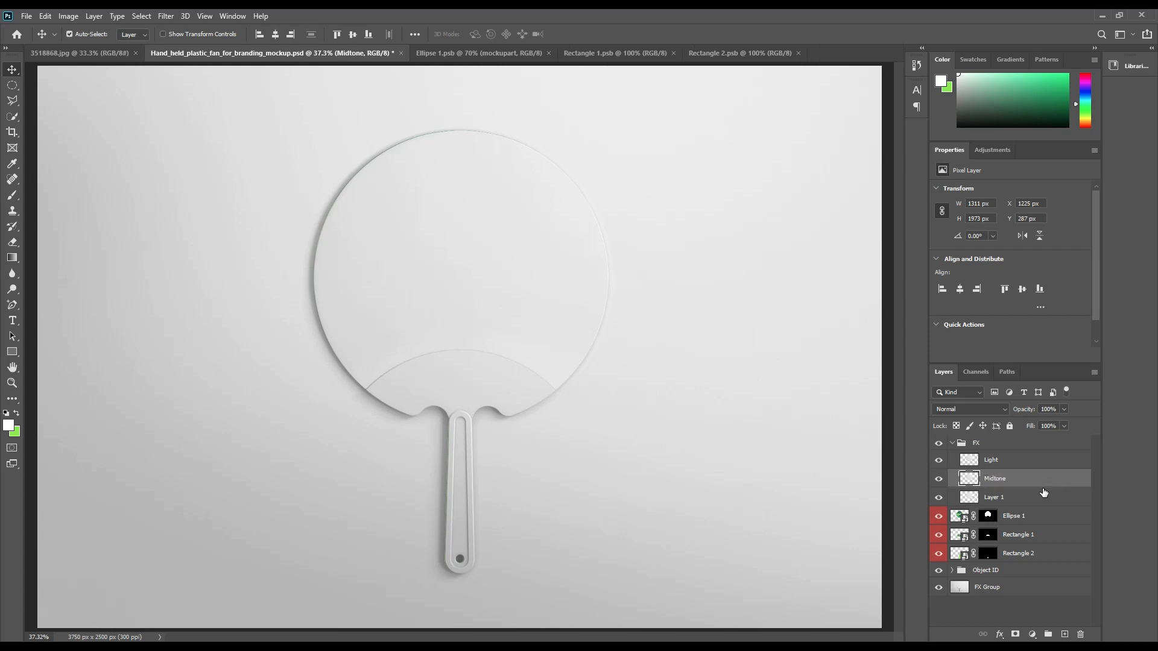
pyautogui.doubleClick(1002, 498)
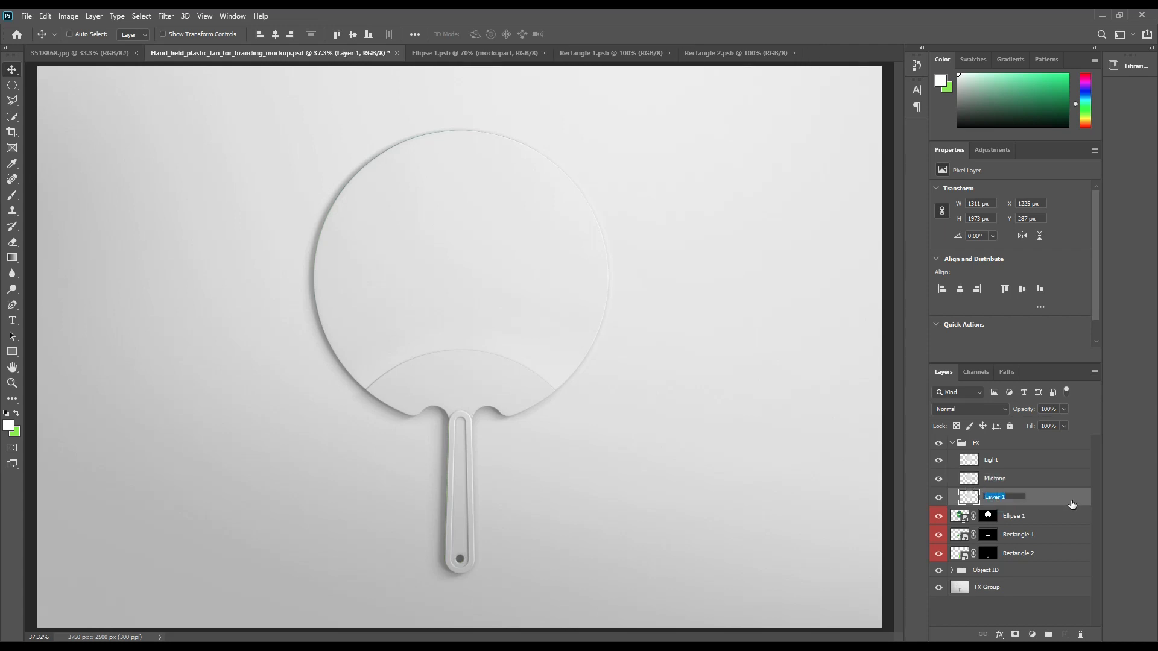
pyautogui.write('Shadow')
pyautogui.click(1073, 504)
# Hide the Light and Midtone layers and set the Shadow layer's blend mode to Linear Burn.
pyautogui.click(938, 459)
pyautogui.click(939, 479)
pyautogui.click(938, 497)
pyautogui.click(938, 498)
pyautogui.click(1019, 500)
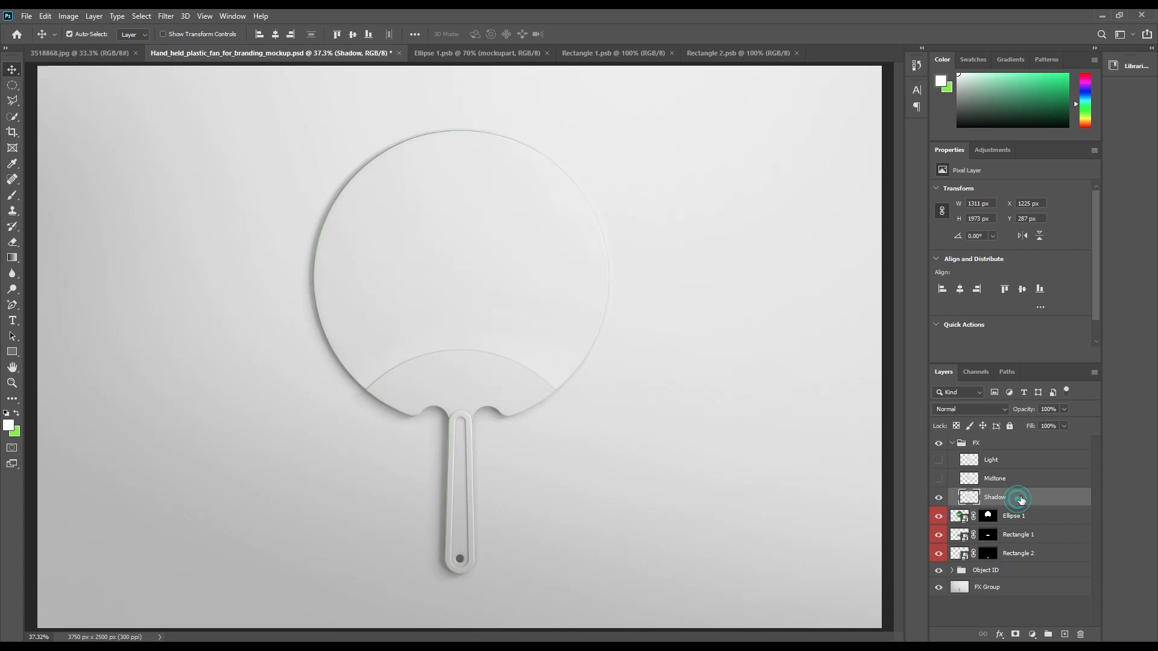
pyautogui.click(989, 409)
pyautogui.click(960, 406)
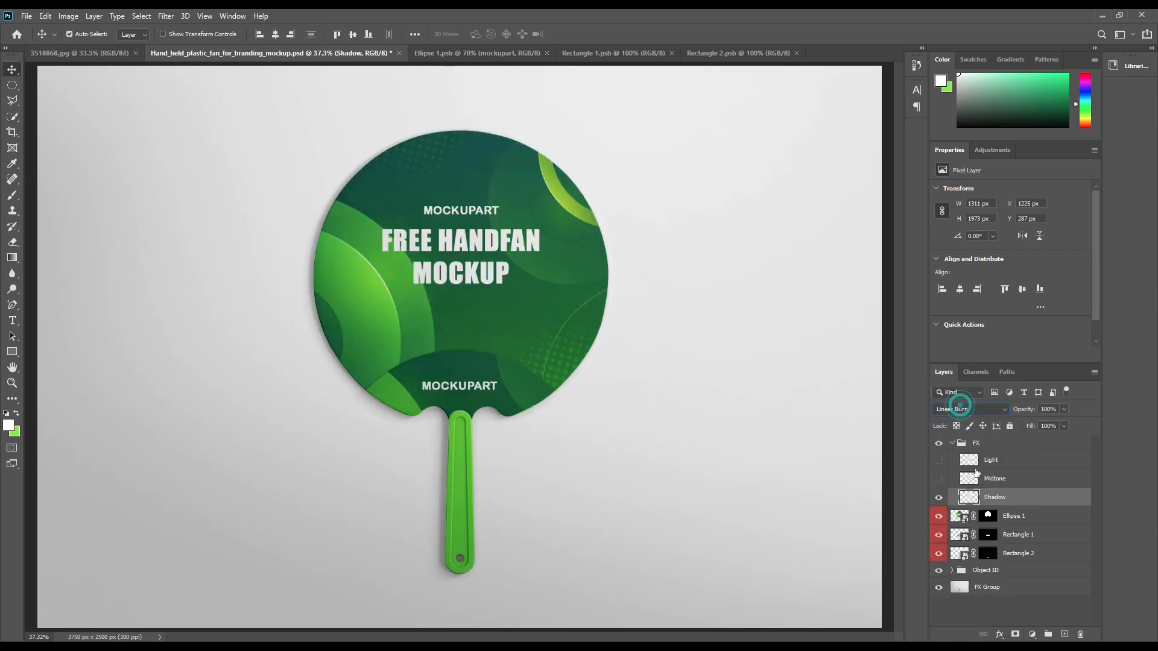
# Show the Midtone layer and set its blend mode to Linear Dodge (Add).
pyautogui.click(937, 478)
pyautogui.click(991, 479)
pyautogui.click(987, 409)
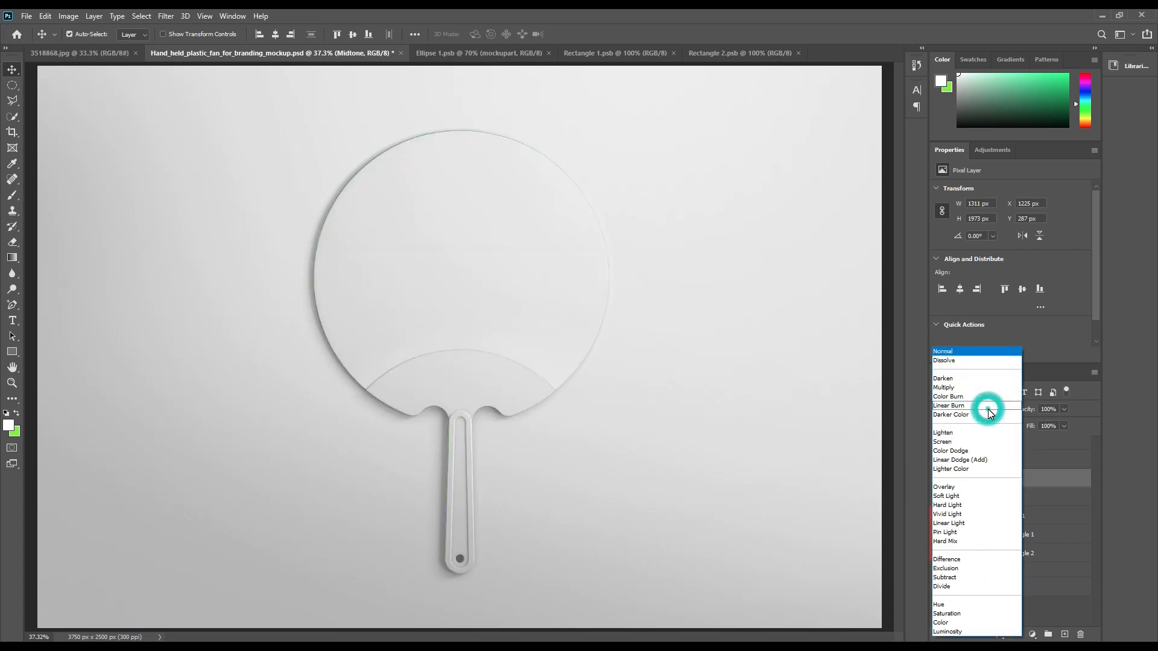
pyautogui.click(975, 460)
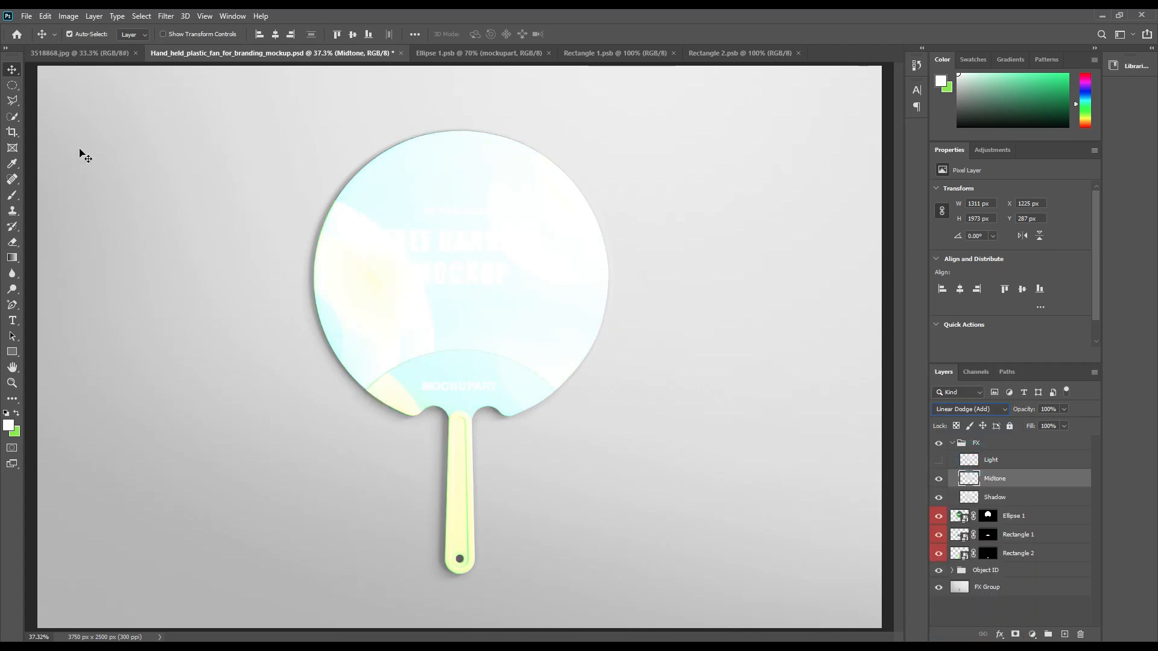
# Apply Levels to the Midtone layer with input black at 207 and output white at 114.
pyautogui.click(68, 18)
pyautogui.moveTo(93, 47)
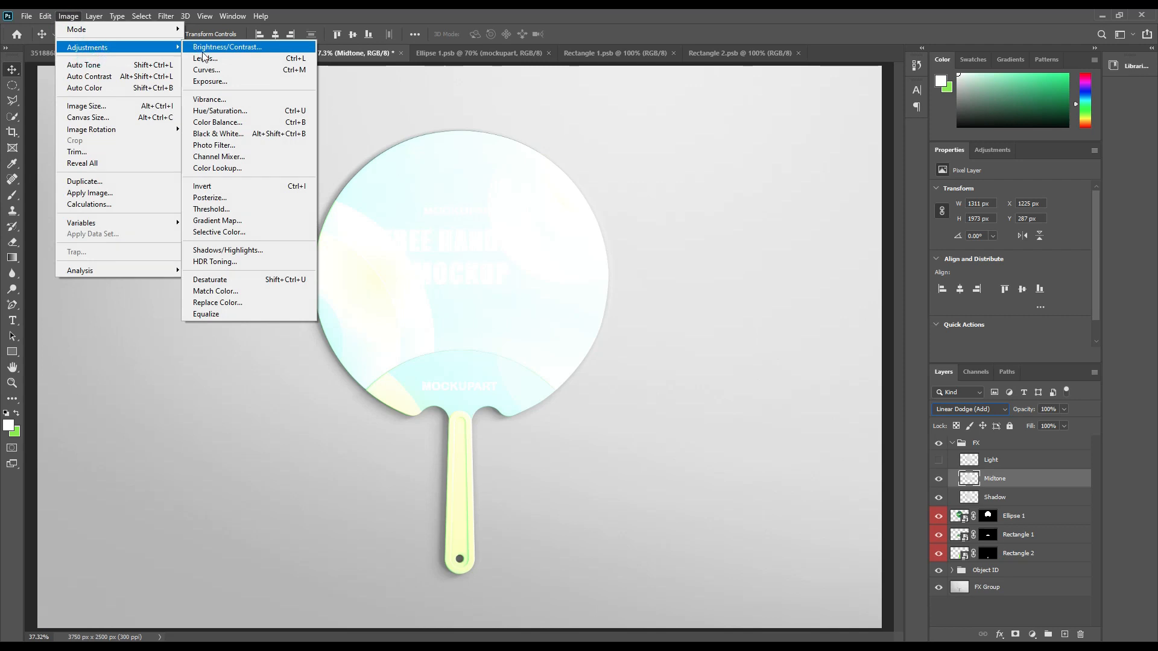
pyautogui.click(205, 55)
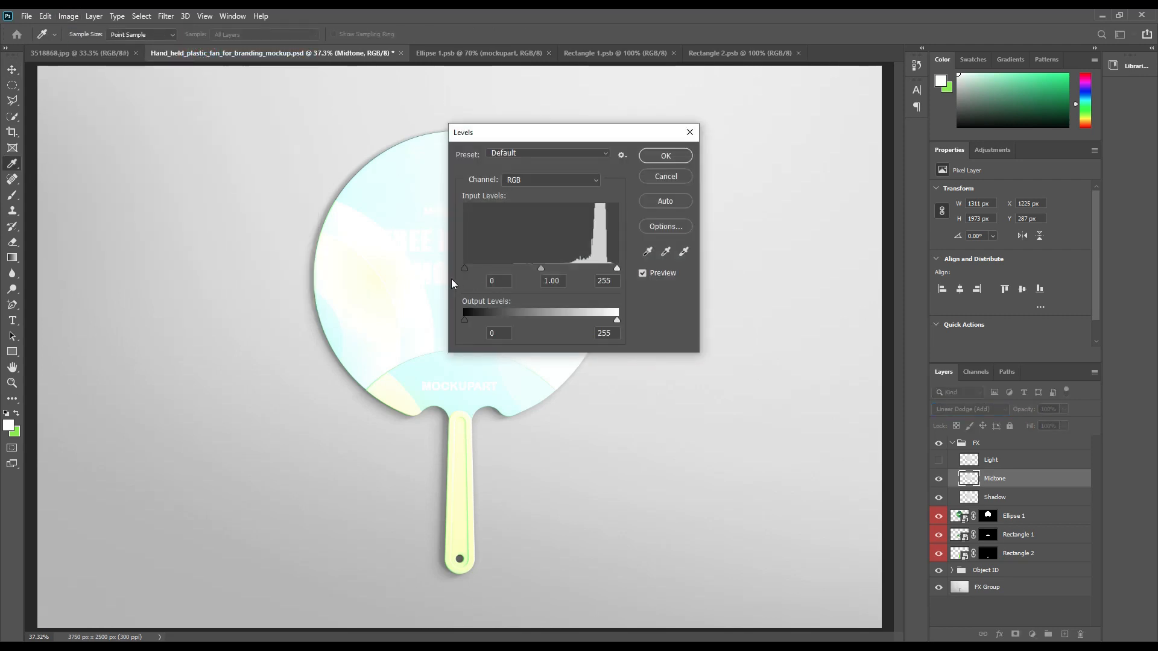
pyautogui.moveTo(491, 272); pyautogui.dragTo(588, 270)
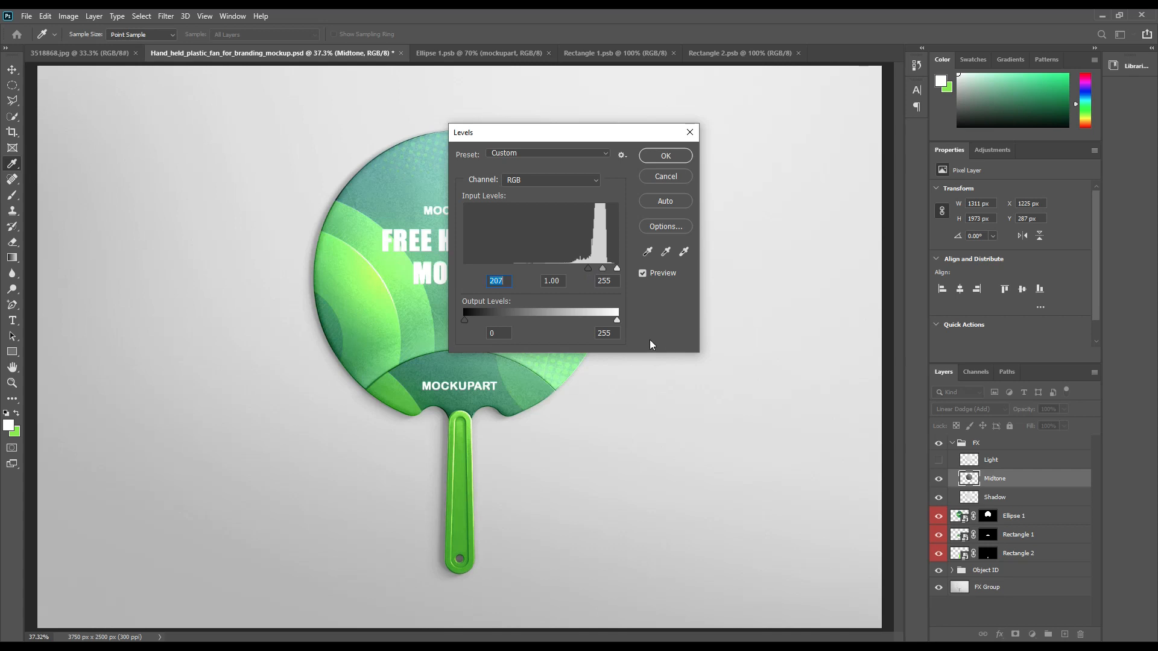
pyautogui.moveTo(615, 322); pyautogui.dragTo(533, 323)
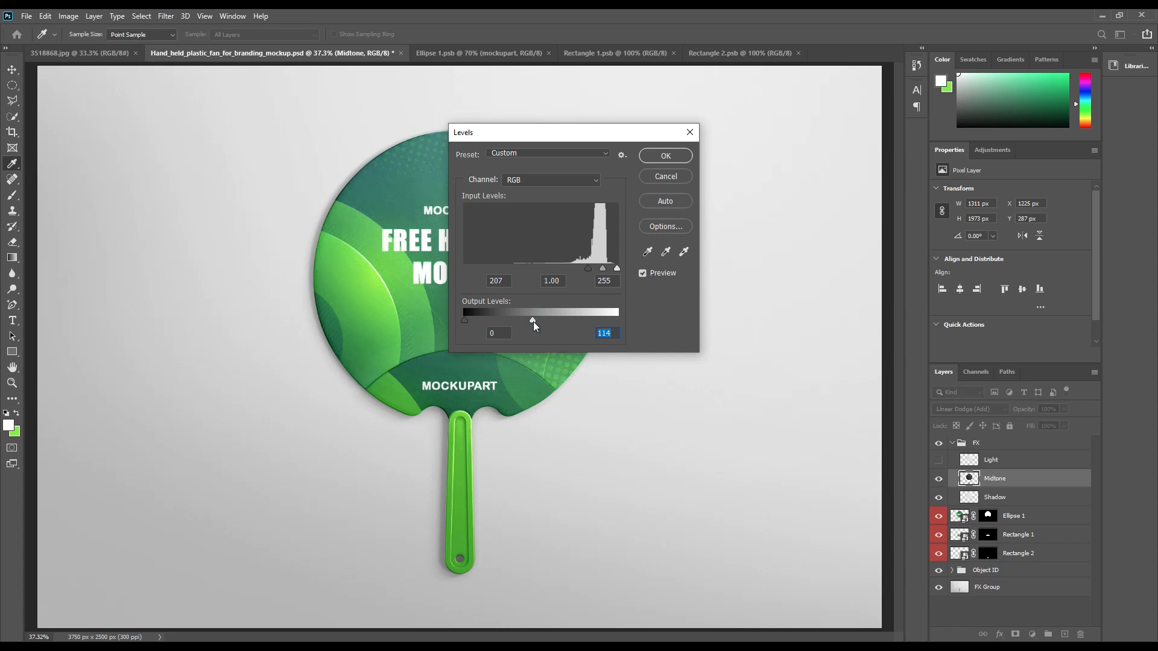
pyautogui.click(663, 155)
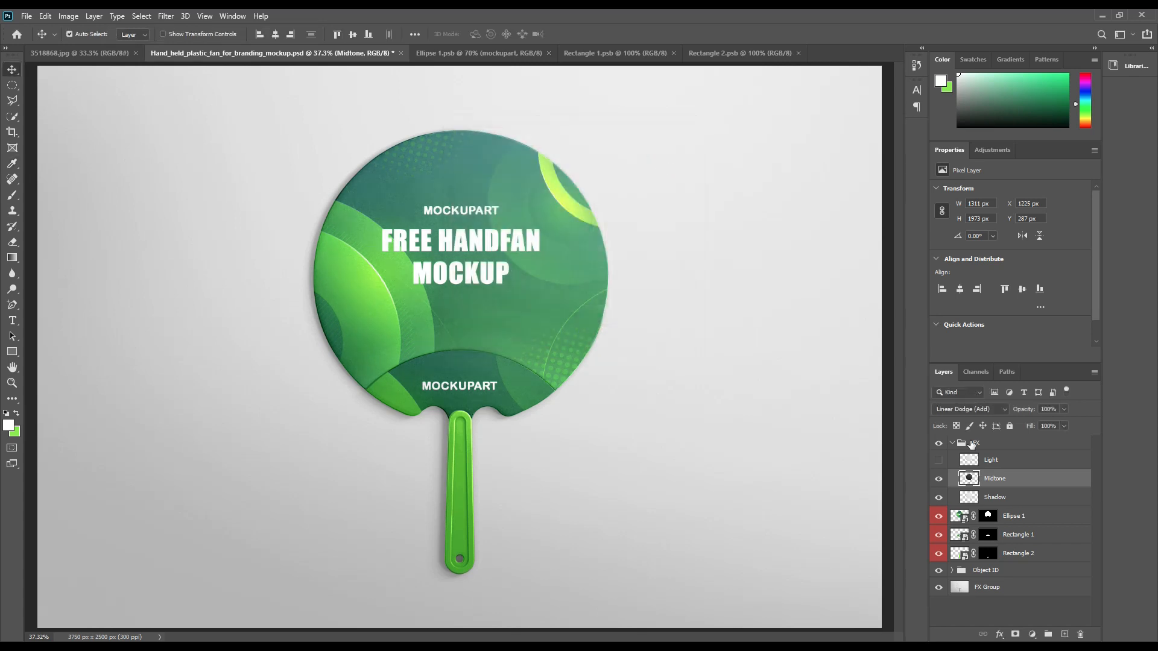
# Show the Light layer and set its blend mode to Screen.
pyautogui.click(938, 460)
pyautogui.click(1023, 460)
pyautogui.click(977, 409)
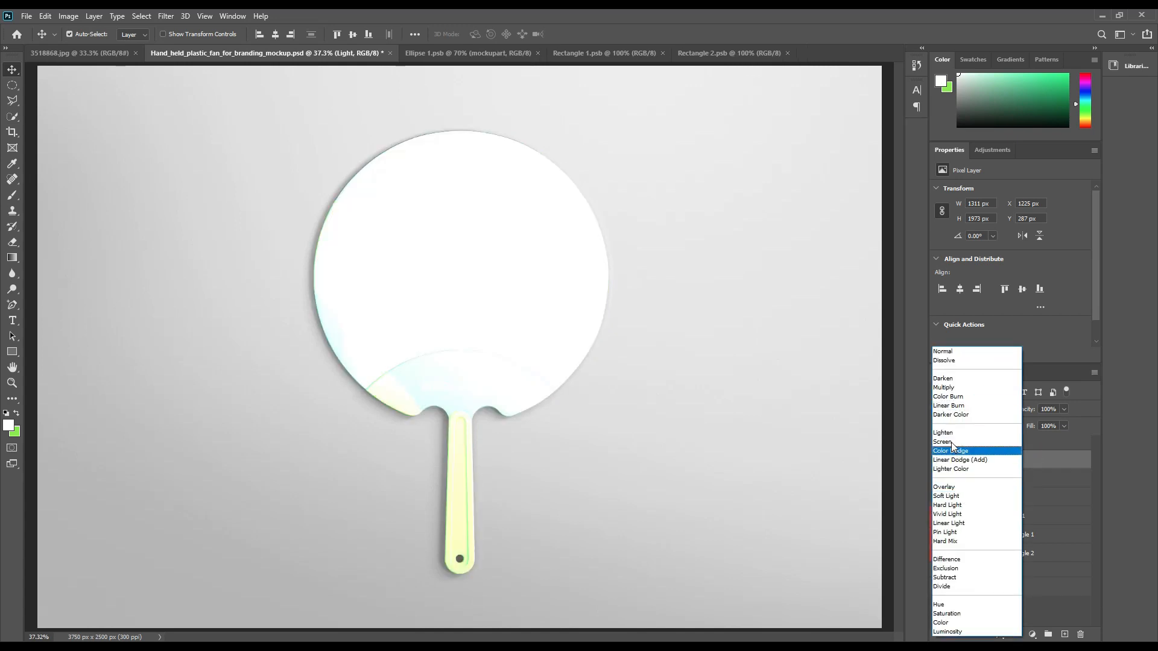
pyautogui.click(952, 446)
# Apply Levels to the Light layer with input black at 219 and a reduced output white level.
pyautogui.click(69, 16)
pyautogui.click(84, 48)
pyautogui.click(209, 59)
pyautogui.moveTo(464, 268); pyautogui.dragTo(592, 267)
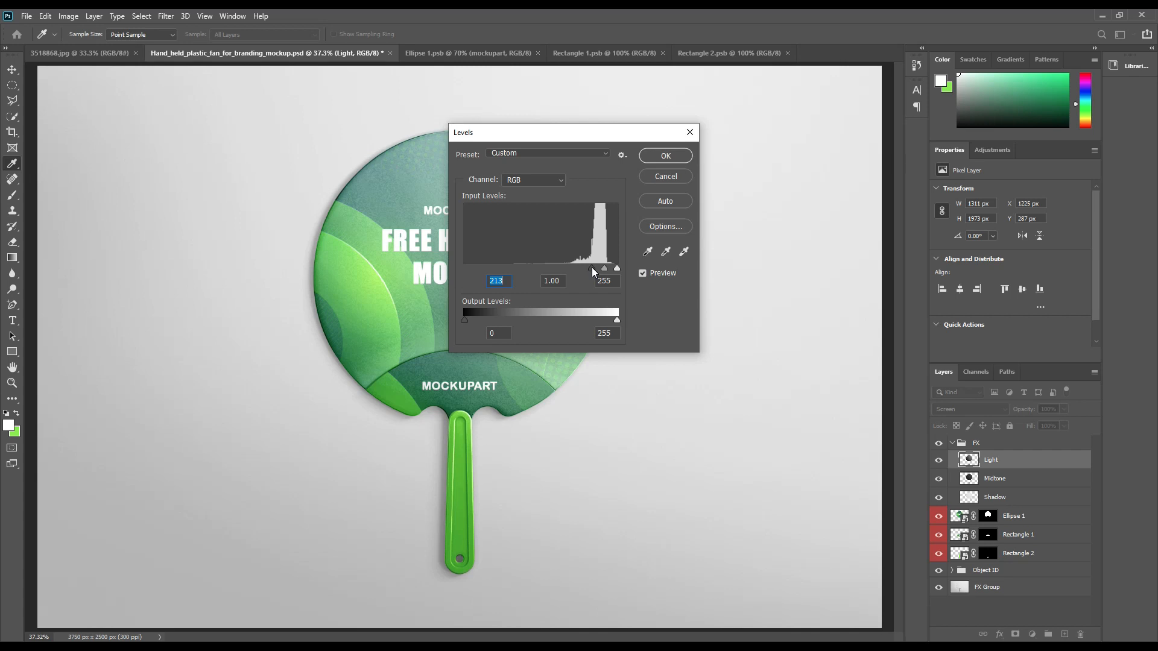
pyautogui.moveTo(602, 318); pyautogui.dragTo(573, 320)
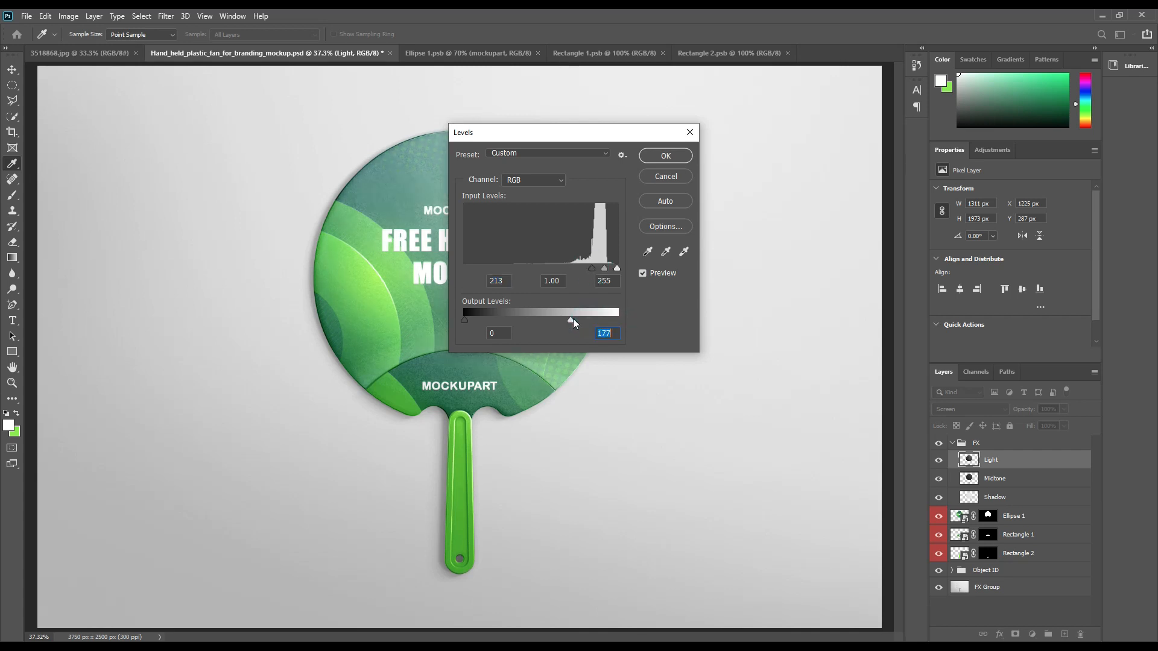
pyautogui.click(595, 269)
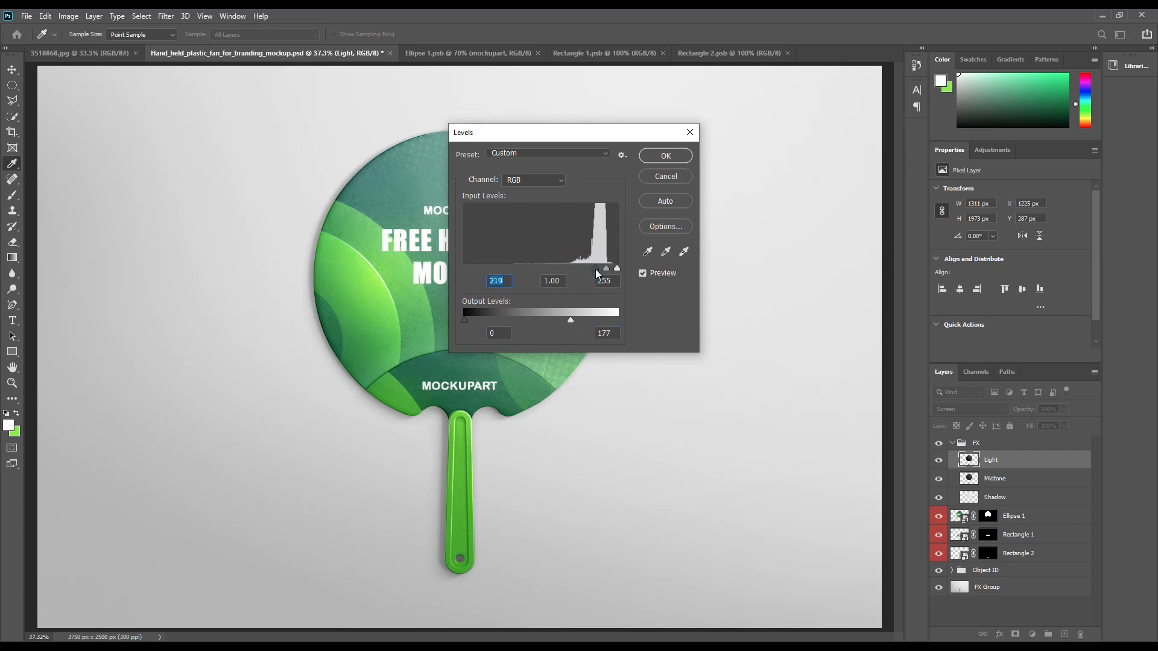
pyautogui.moveTo(570, 321); pyautogui.dragTo(566, 321)
pyautogui.moveTo(566, 321); pyautogui.dragTo(565, 321)
pyautogui.click(664, 157)
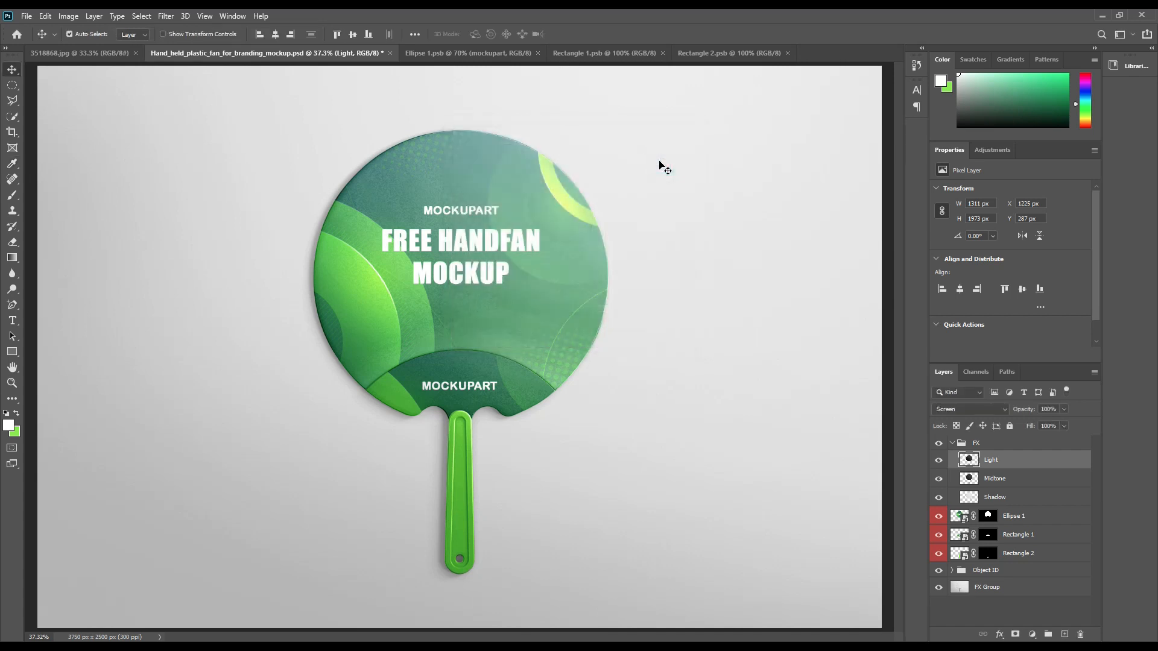
# Add a Solid Color fill layer above the FX Group background in green 95f33a sampled from the fan artwork, blended with Linear Burn.
pyautogui.click(951, 445)
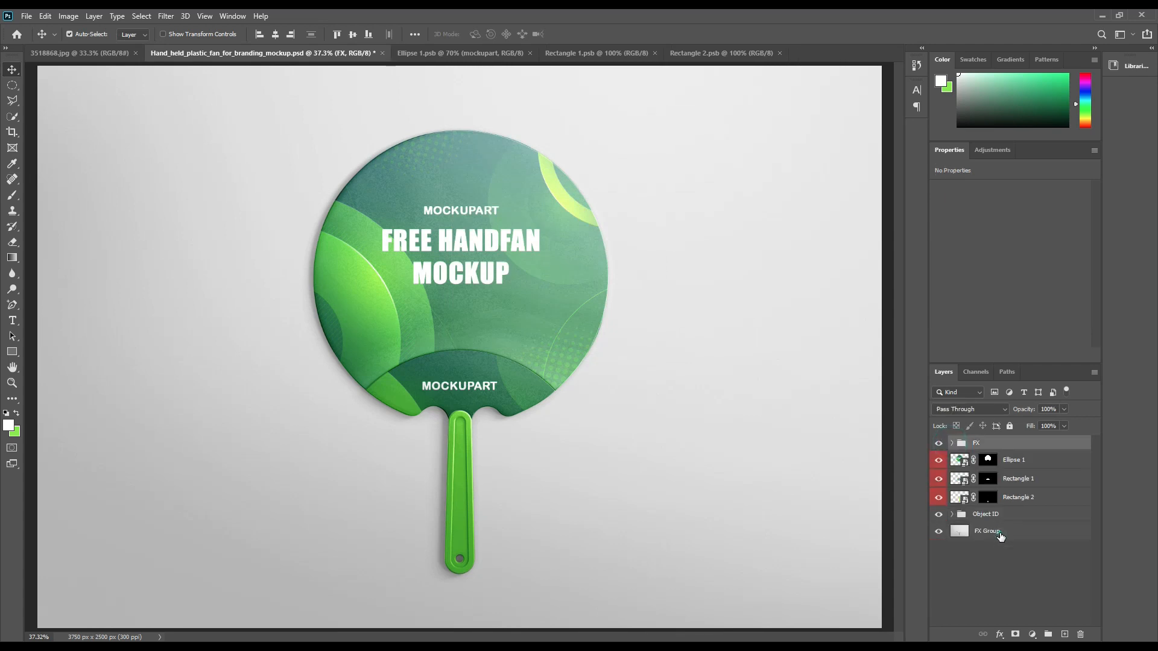
pyautogui.click(1001, 535)
pyautogui.click(1032, 634)
pyautogui.click(1064, 423)
pyautogui.click(370, 274)
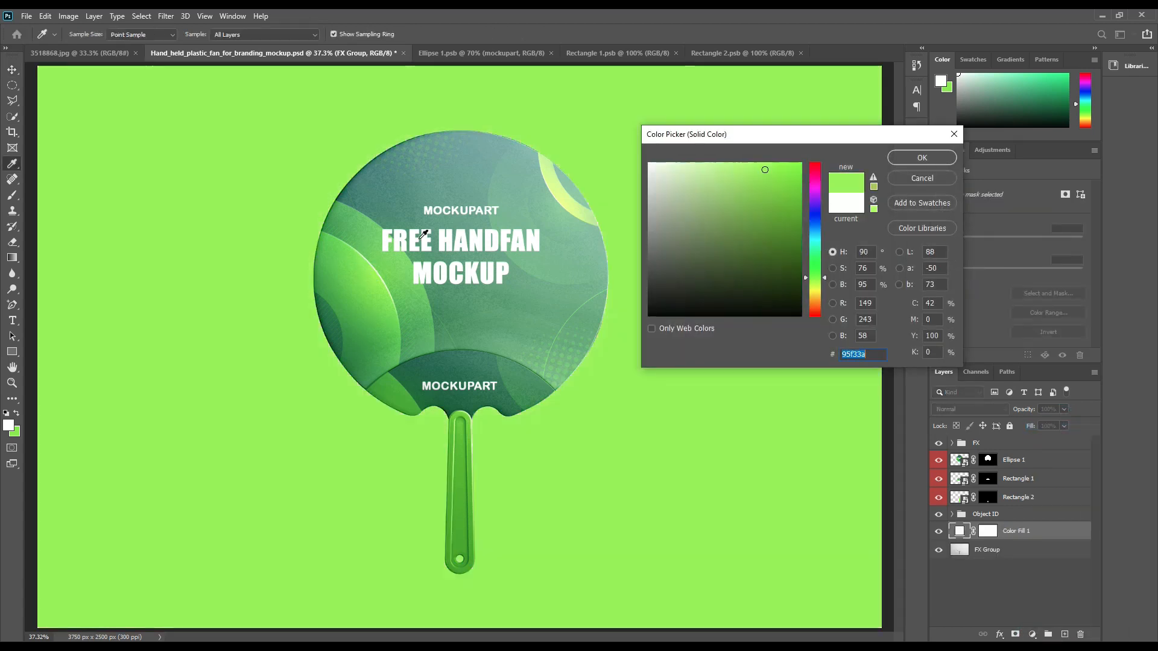
pyautogui.click(934, 158)
pyautogui.click(972, 409)
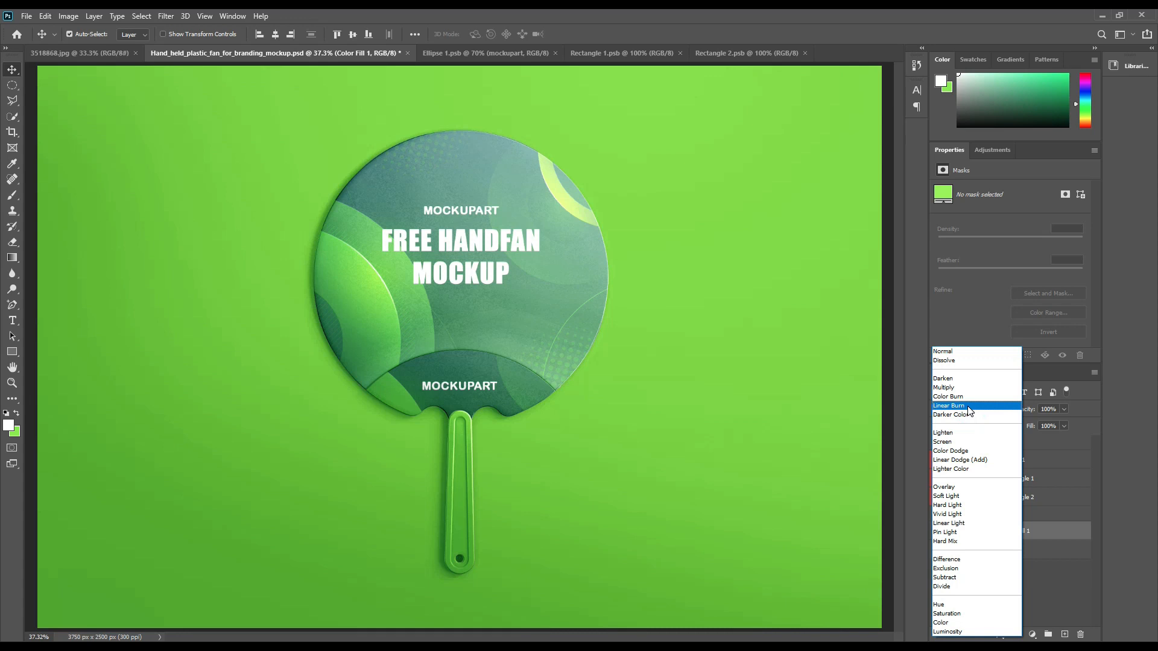
pyautogui.click(969, 410)
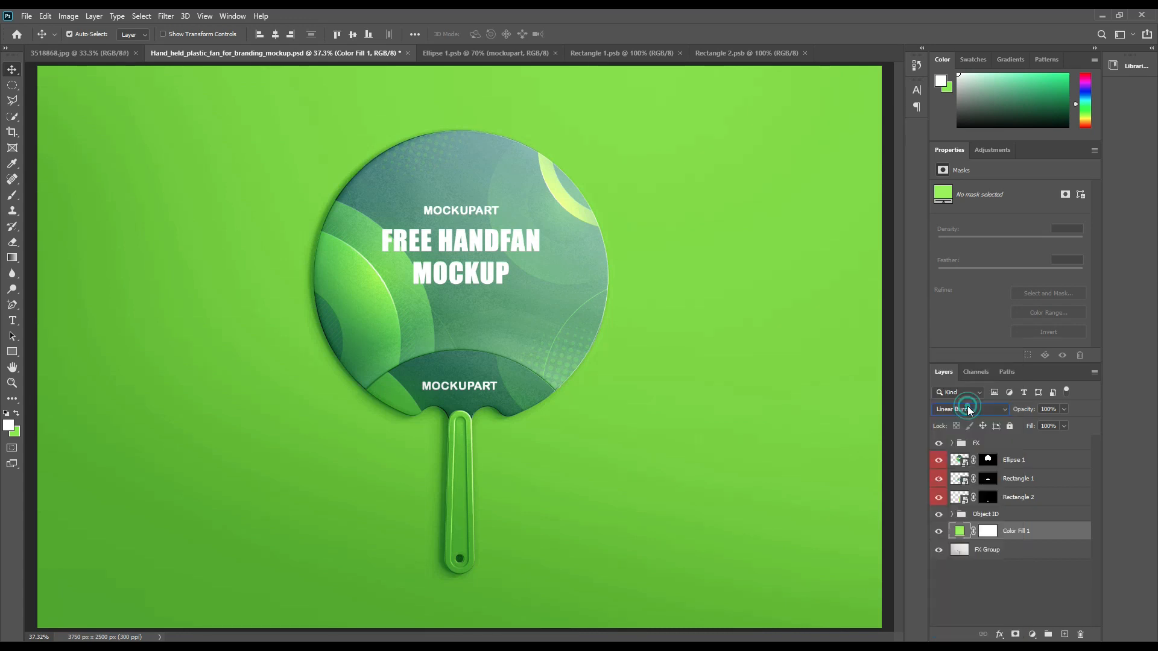
# Change the background fill layer's color to pale yellow-green e3ff8f, sampled from the ring in the fan artwork.
pyautogui.doubleClick(959, 530)
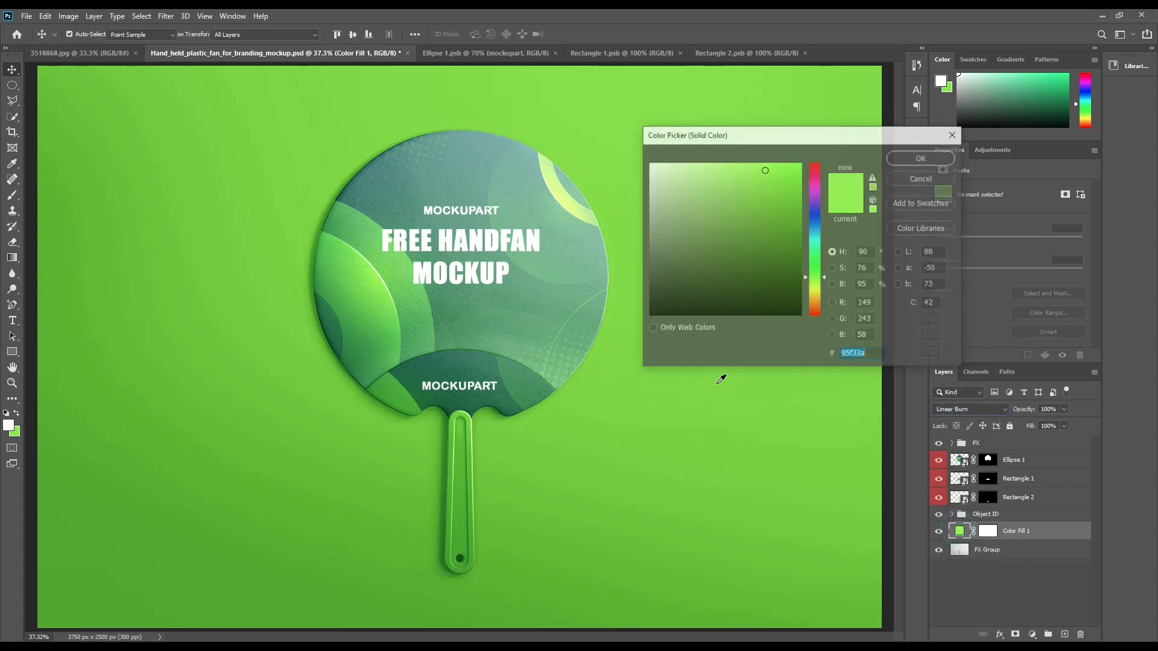
pyautogui.click(572, 194)
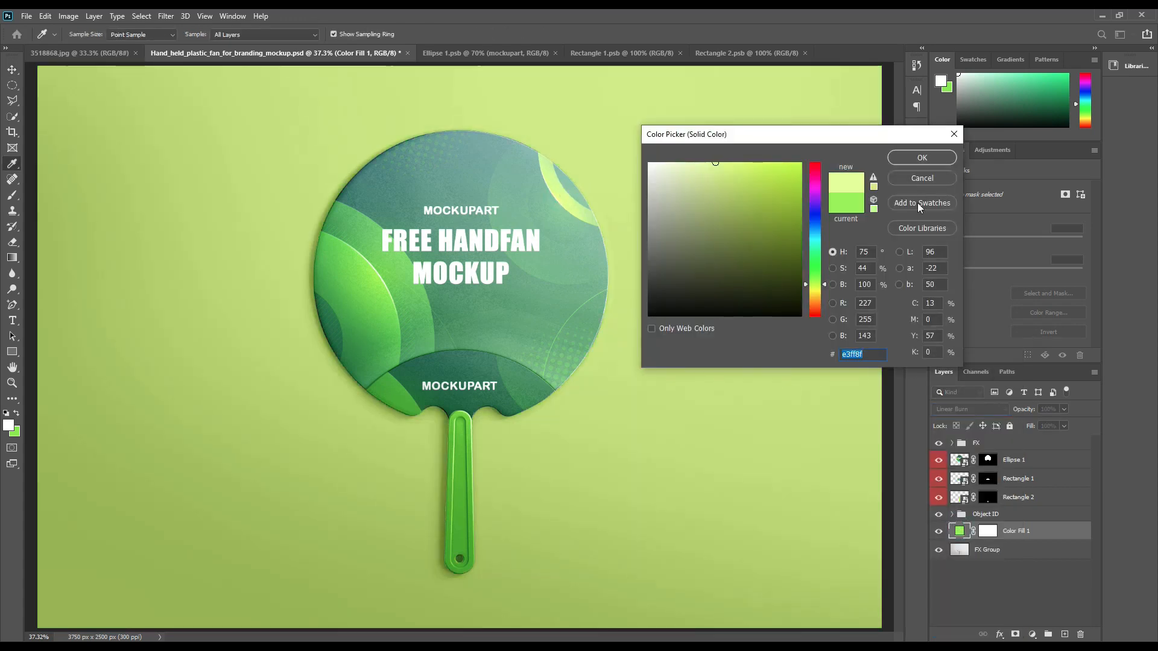
pyautogui.click(931, 155)
pyautogui.click(985, 572)
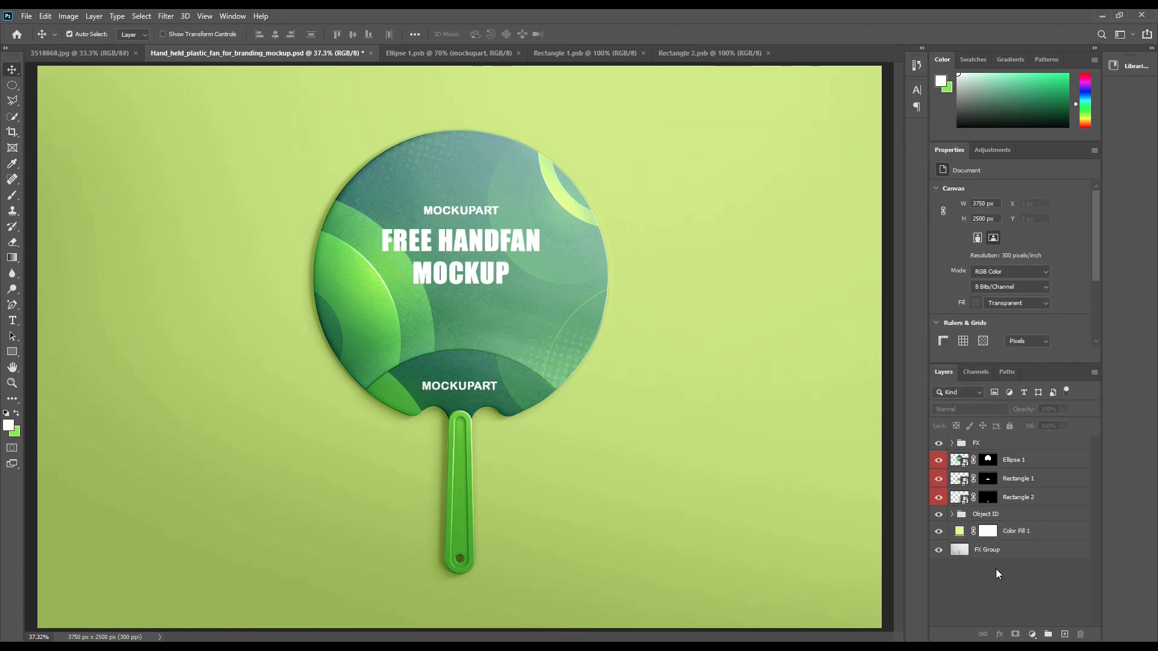